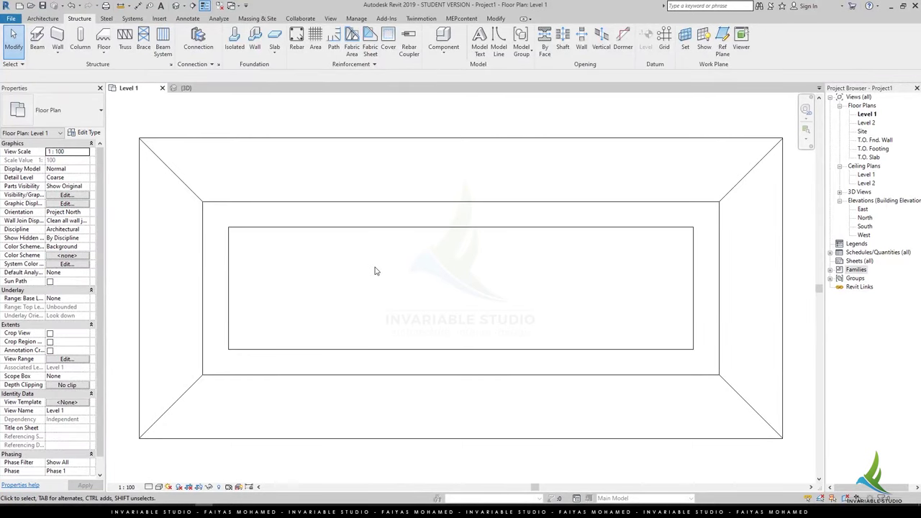
# Open the {3D} view and orbit the hip roof to a new angle.
pyautogui.scroll(-3, 374, 271)
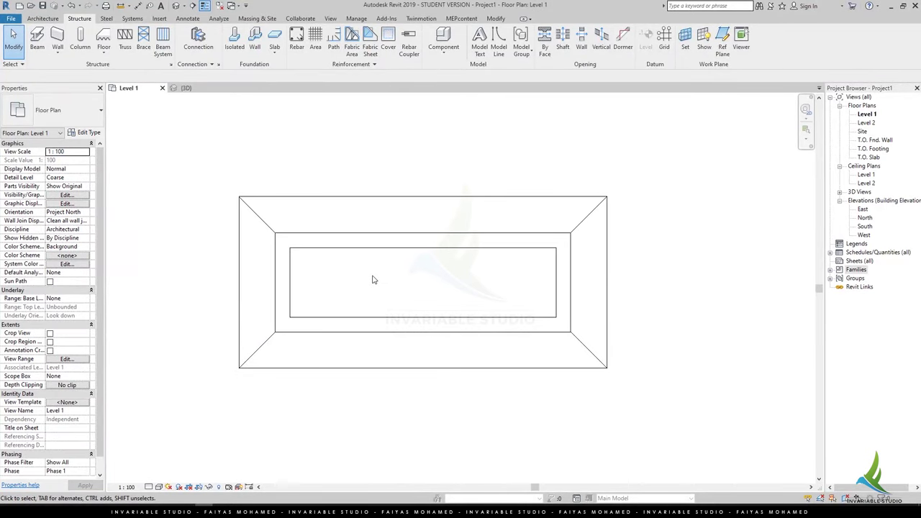
pyautogui.click(185, 88)
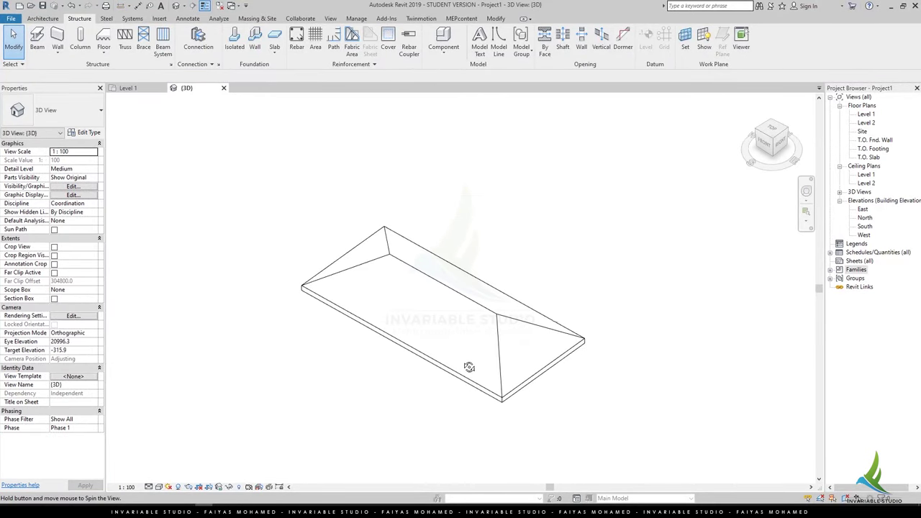
pyautogui.moveTo(360, 308)
pyautogui.keyDown('shift'); pyautogui.mouseDown(button='middle')
pyautogui.moveTo(446, 317)
pyautogui.moveTo(394, 337)
pyautogui.mouseUp(button='middle'); pyautogui.keyUp('shift')
# Load M_Timber.rfa from US Metric > Structural Framing > Wood with its 140x140 type.
pyautogui.click(55, 18)
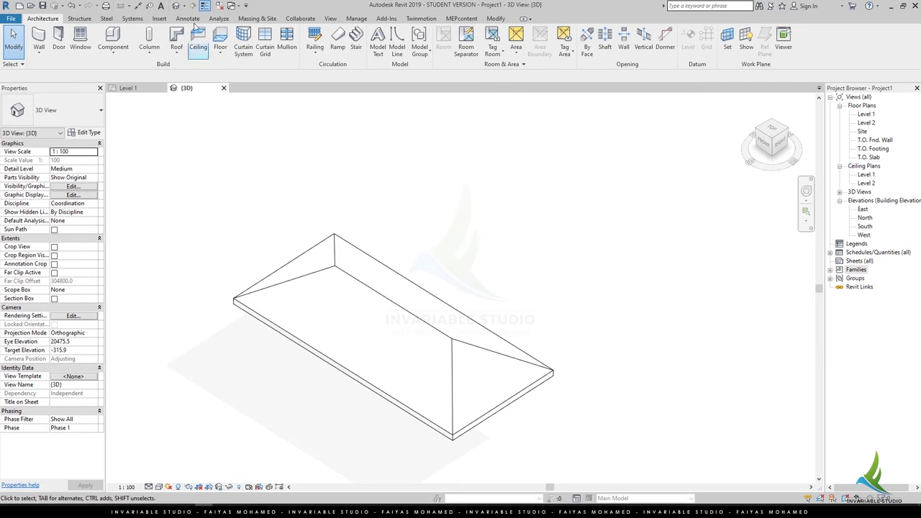
pyautogui.click(159, 18)
pyautogui.click(342, 43)
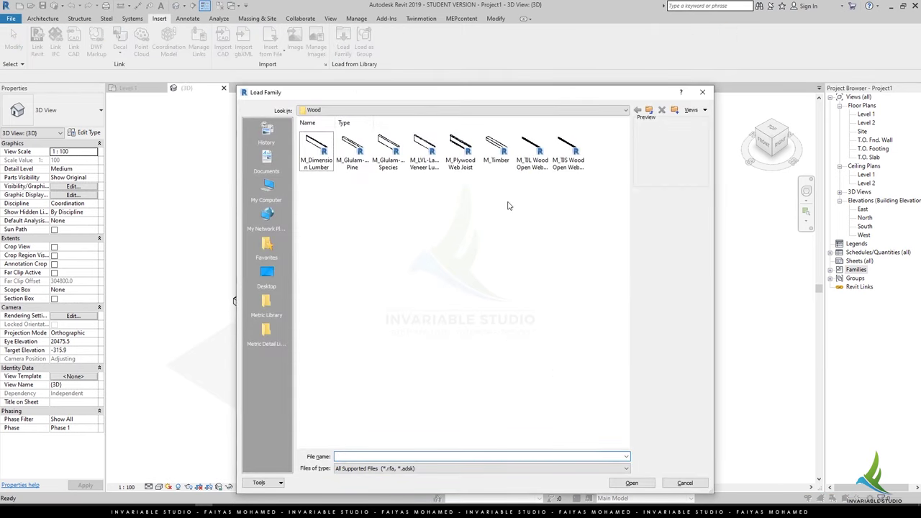
pyautogui.click(266, 306)
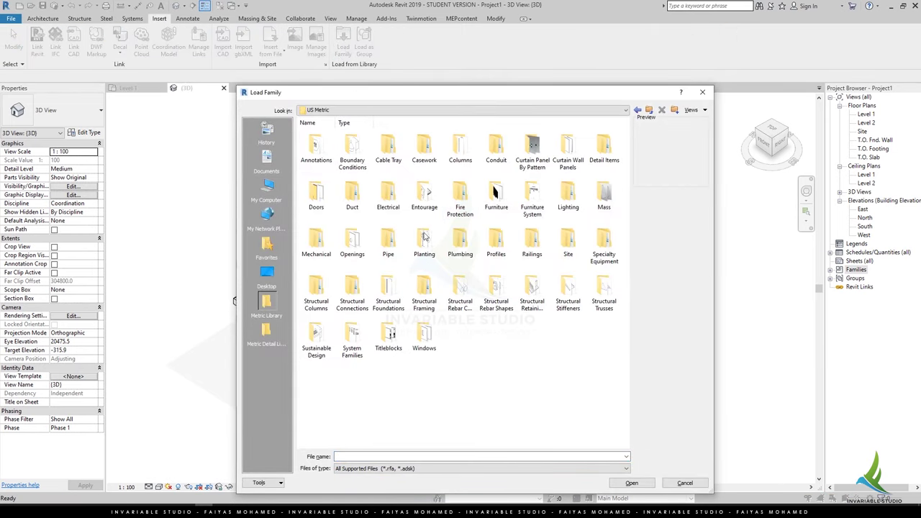
pyautogui.doubleClick(424, 290)
pyautogui.doubleClick(460, 148)
pyautogui.click(501, 151)
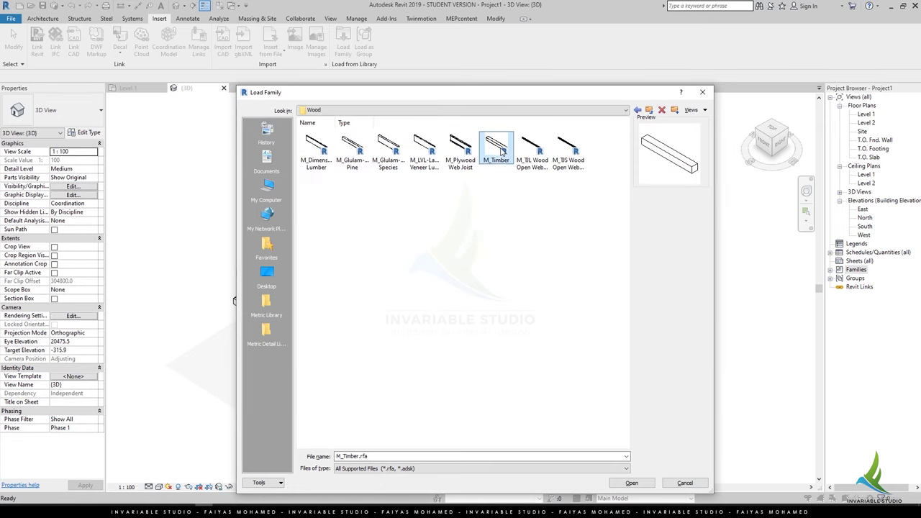
pyautogui.click(631, 483)
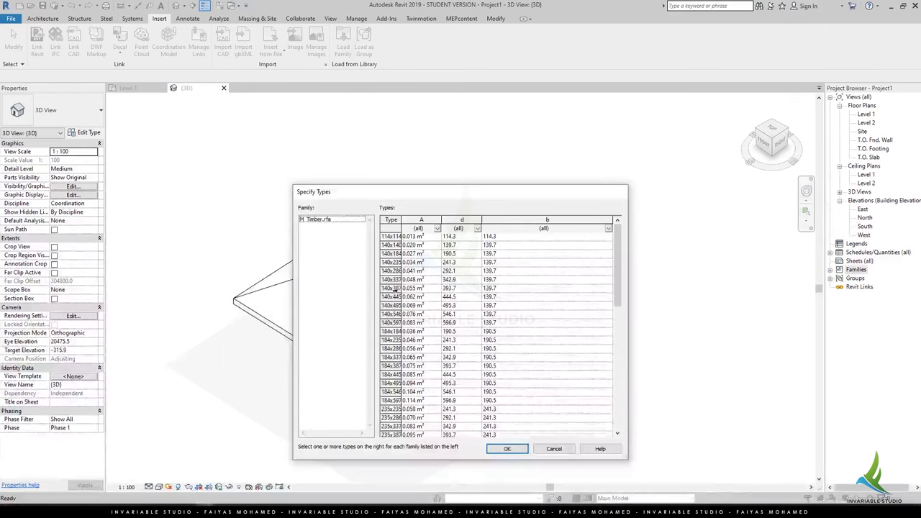
pyautogui.click(393, 253)
pyautogui.click(503, 448)
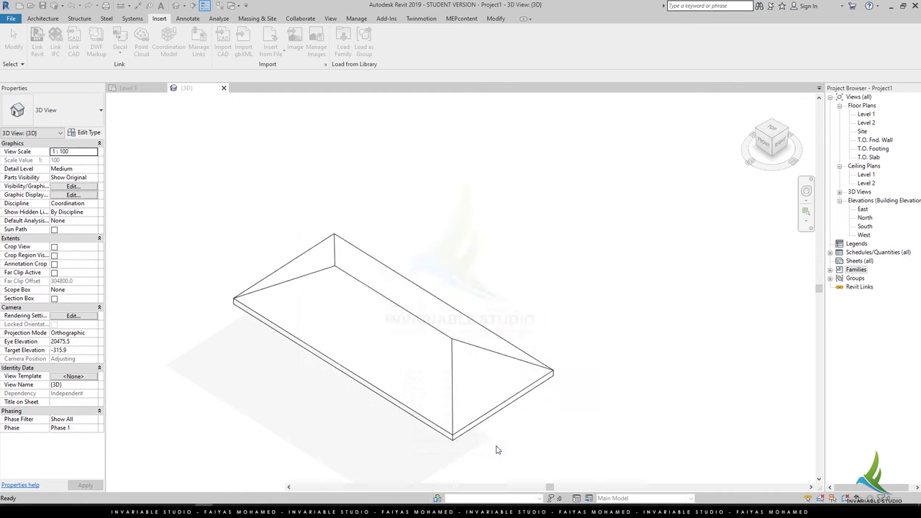
# Duplicate the M_Timber 140x140 type as '50 x 100' with b 50 and d 100.
pyautogui.click(830, 270)
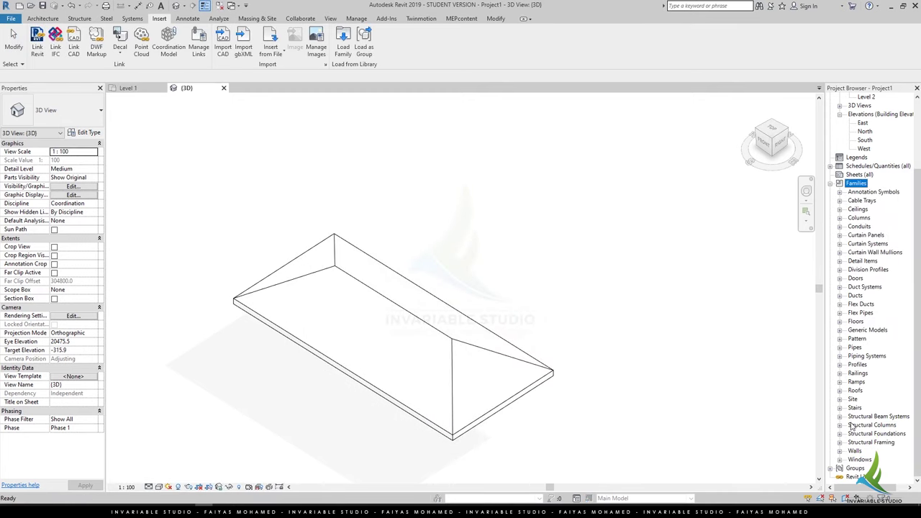
pyautogui.scroll(-1, 843, 446)
pyautogui.click(878, 433)
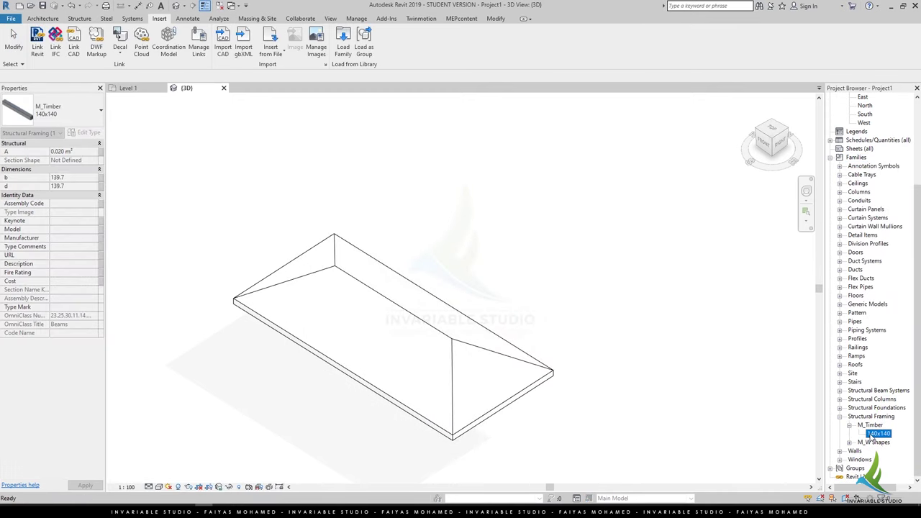
pyautogui.click(869, 424)
pyautogui.click(878, 434)
pyautogui.rightClick(879, 435)
pyautogui.click(871, 326)
pyautogui.write('50 x 100')
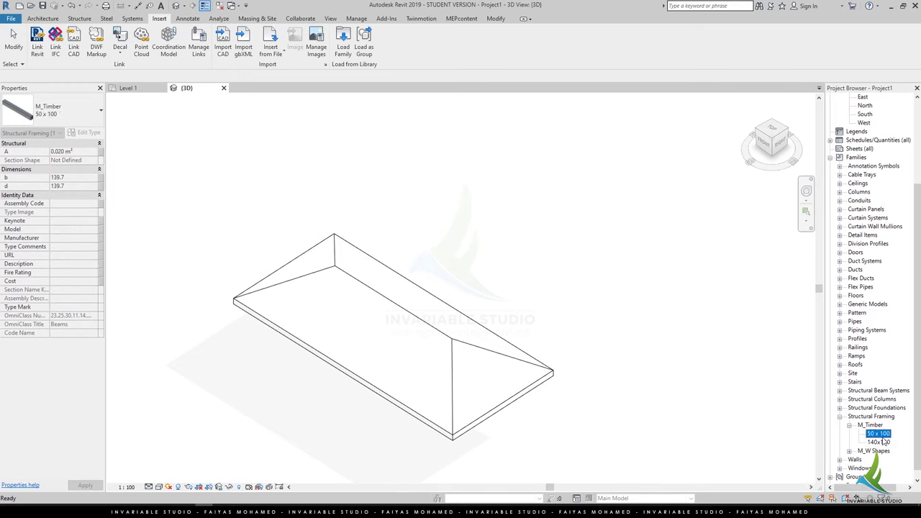
pyautogui.doubleClick(878, 434)
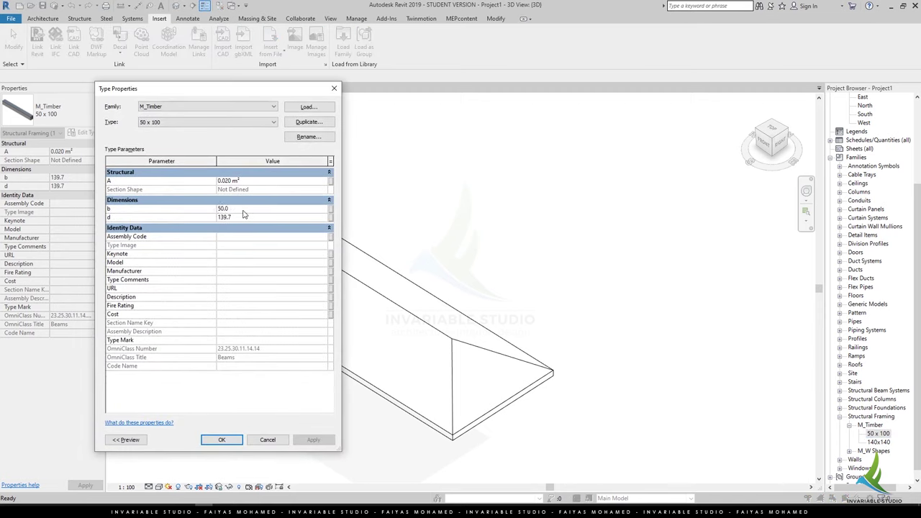
pyautogui.click(222, 439)
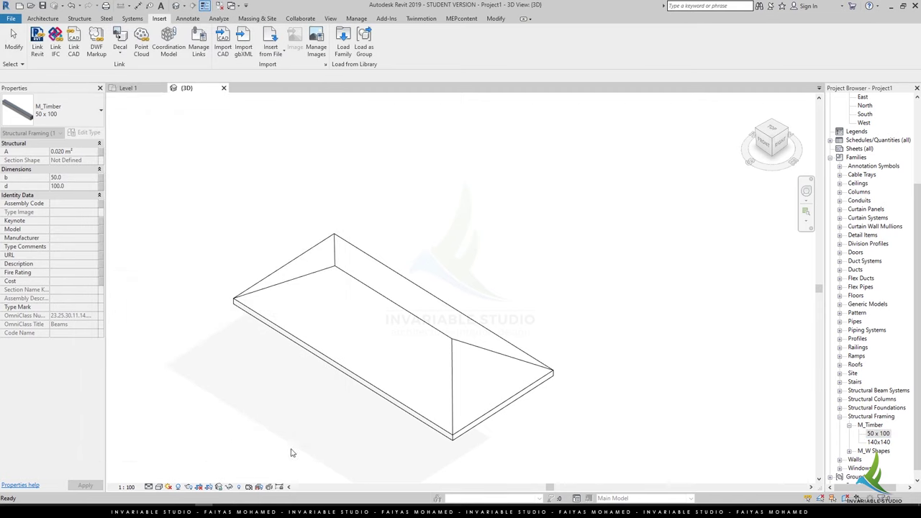
# Orbit the 3D view and select the hip roof.
pyautogui.scroll(2, 336, 325)
pyautogui.scroll(2, 419, 303)
pyautogui.moveTo(418, 304)
pyautogui.keyDown('shift'); pyautogui.mouseDown(button='middle')
pyautogui.moveTo(596, 281)
pyautogui.moveTo(468, 262)
pyautogui.mouseUp(button='middle'); pyautogui.keyUp('shift')
pyautogui.click(499, 318)
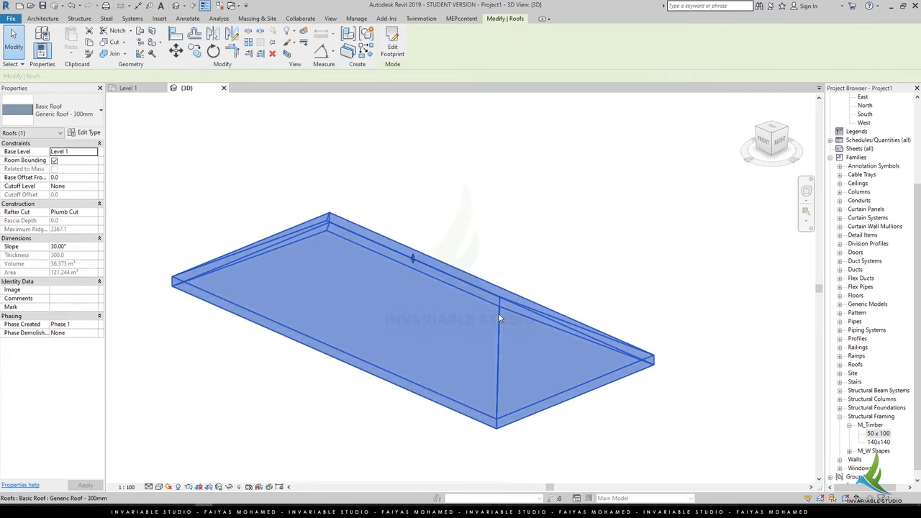
# Start a Beam System and set its work plane to the long roof slope face.
pyautogui.click(80, 18)
pyautogui.click(163, 39)
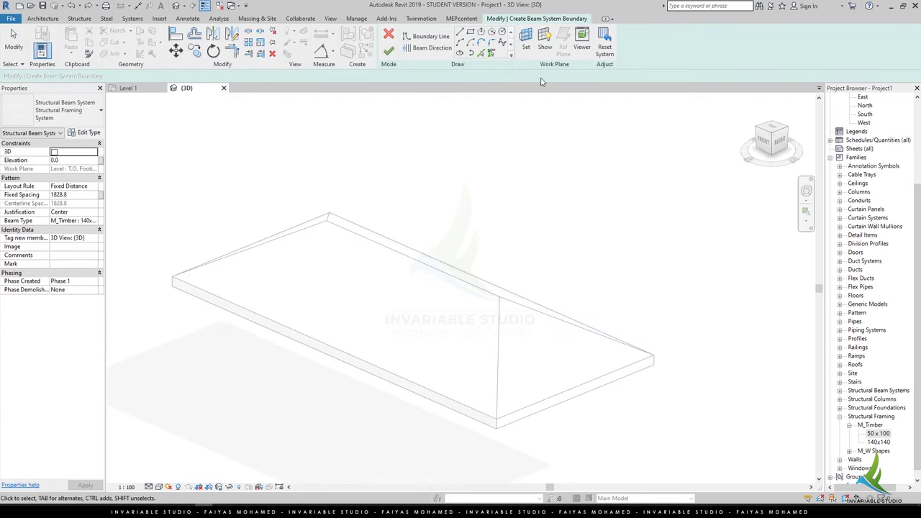
pyautogui.click(526, 41)
pyautogui.click(565, 307)
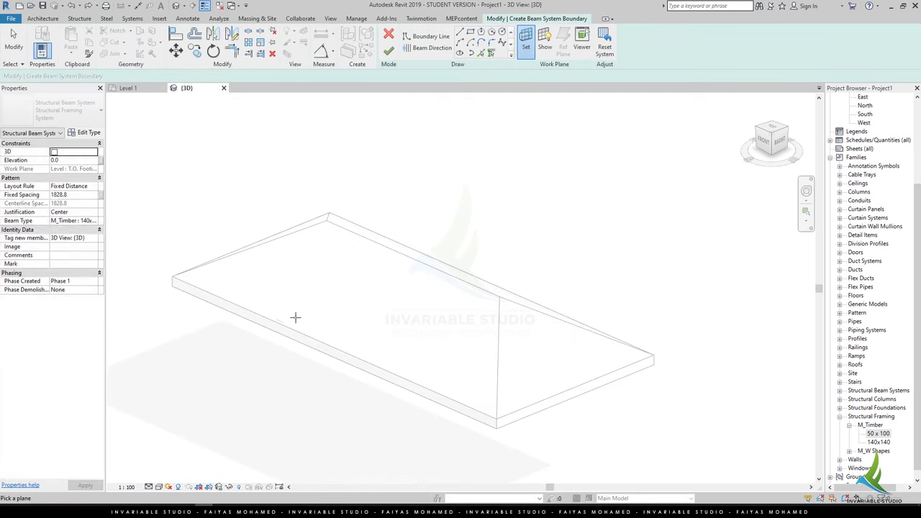
pyautogui.click(281, 323)
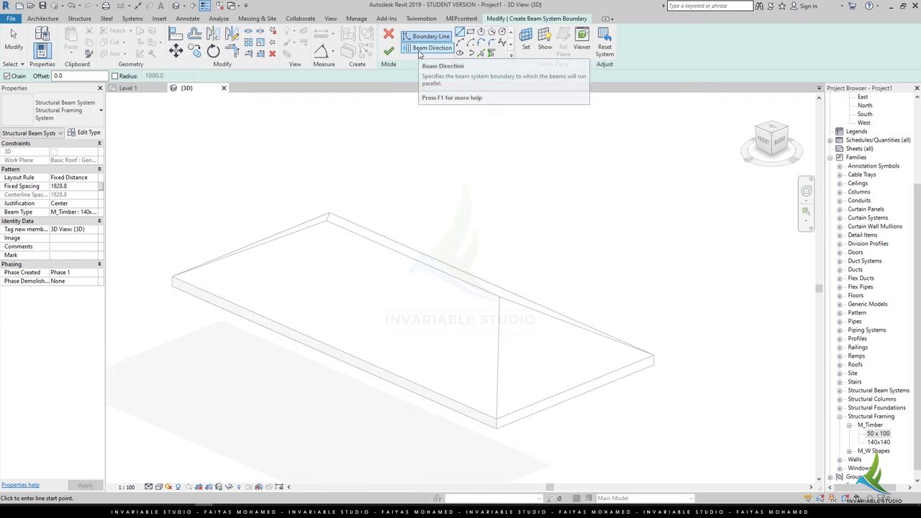
pyautogui.click(545, 41)
pyautogui.moveTo(388, 287)
pyautogui.keyDown('shift'); pyautogui.mouseDown(button='middle')
pyautogui.moveTo(365, 296)
pyautogui.moveTo(372, 259)
pyautogui.moveTo(367, 323)
pyautogui.moveTo(403, 273)
pyautogui.mouseUp(button='middle'); pyautogui.keyUp('shift')
pyautogui.click(545, 45)
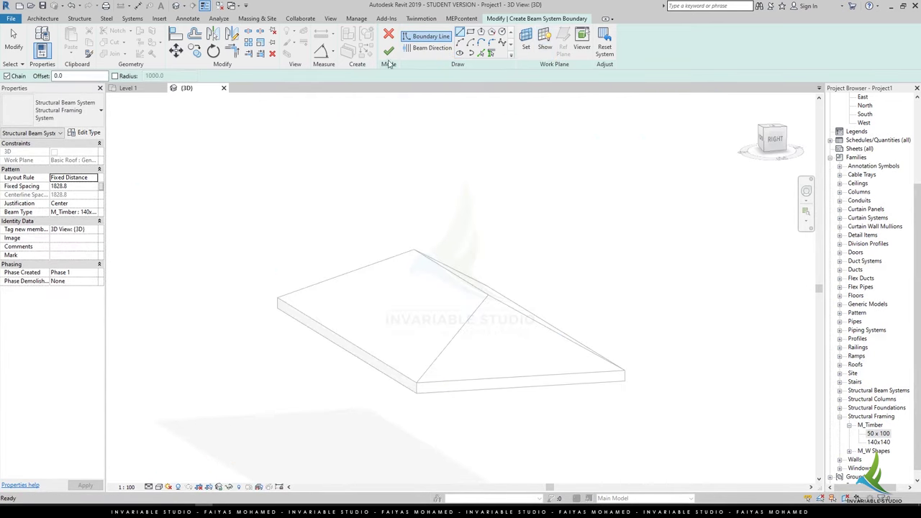
# Use the chain of slope edges as the beam system boundary lines.
pyautogui.keyDown('shift'); pyautogui.moveTo(469, 222); pyautogui.dragTo(498, 85, button='middle'); pyautogui.keyUp('shift')
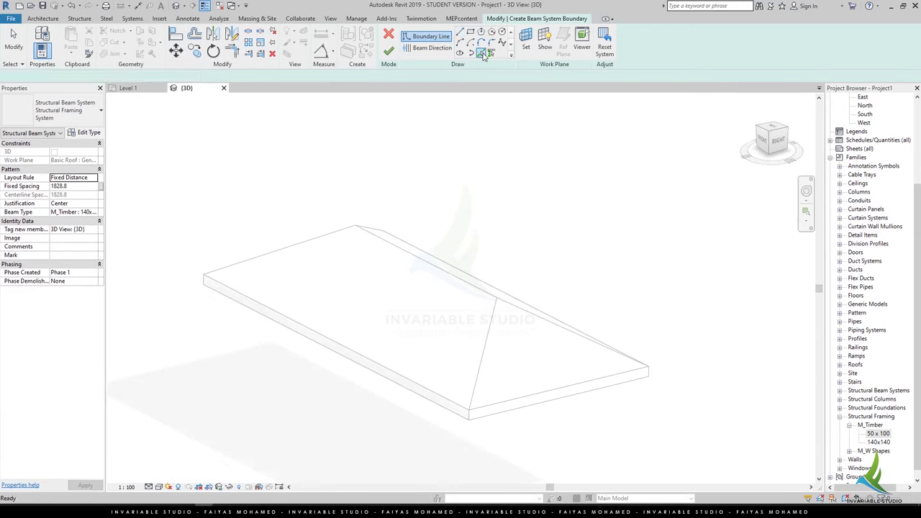
pyautogui.scroll(2, 267, 257)
pyautogui.press('Tab')
pyautogui.click(267, 258)
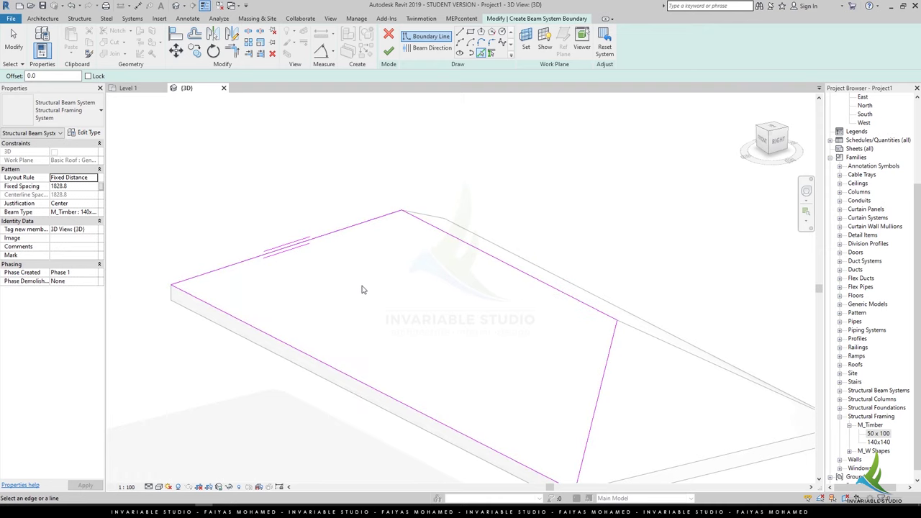
pyautogui.scroll(-2, 363, 289)
pyautogui.moveTo(363, 289)
pyautogui.keyDown('shift'); pyautogui.mouseDown(button='middle')
pyautogui.moveTo(407, 336)
pyautogui.moveTo(446, 274)
pyautogui.mouseUp(button='middle'); pyautogui.keyUp('shift')
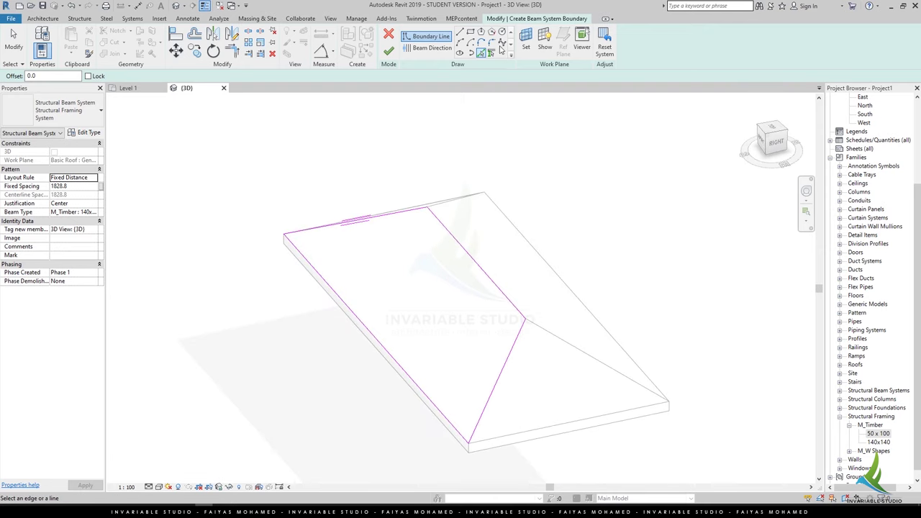
# Draw the beam direction line so the framing runs up the slope.
pyautogui.click(431, 48)
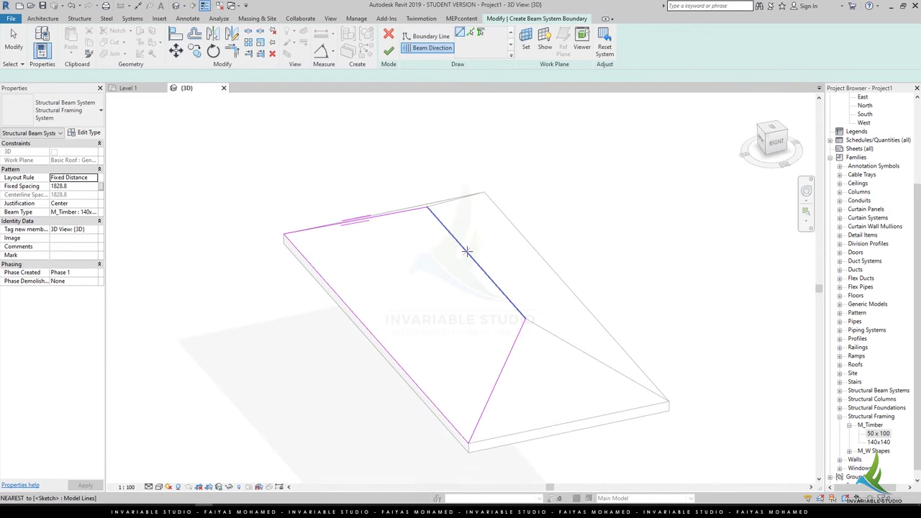
pyautogui.click(476, 264)
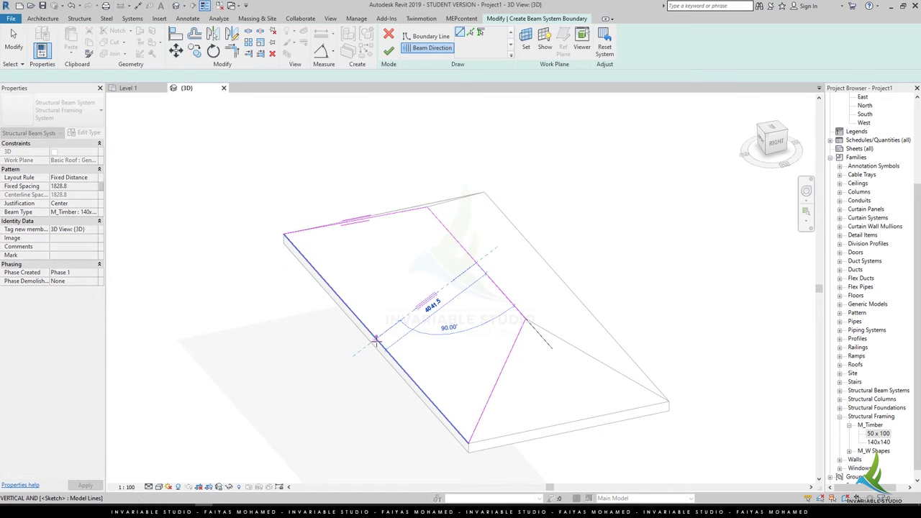
pyautogui.moveTo(405, 318)
pyautogui.keyDown('shift'); pyautogui.mouseDown(button='middle')
pyautogui.moveTo(520, 371)
pyautogui.moveTo(708, 351)
pyautogui.moveTo(399, 339)
pyautogui.mouseUp(button='middle'); pyautogui.keyUp('shift')
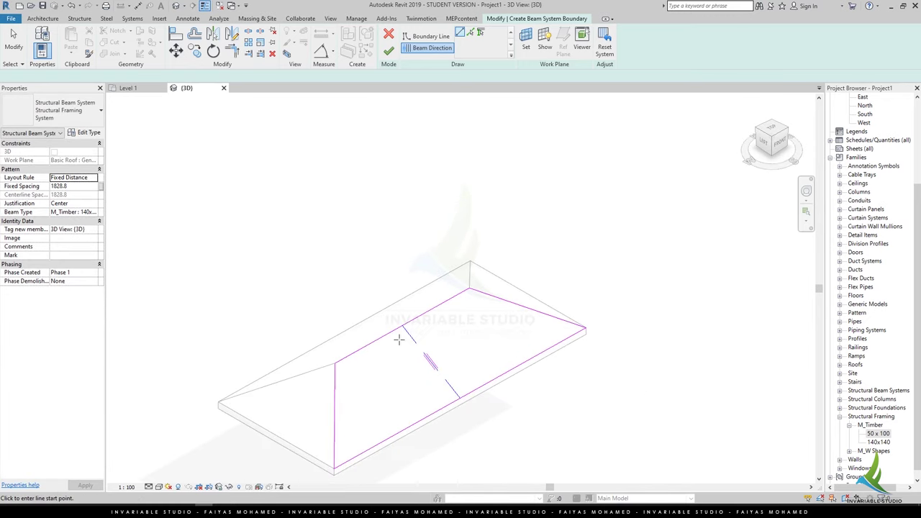
pyautogui.press('Escape')
pyautogui.keyDown('shift'); pyautogui.moveTo(469, 314); pyautogui.dragTo(417, 365, button='middle'); pyautogui.keyUp('shift')
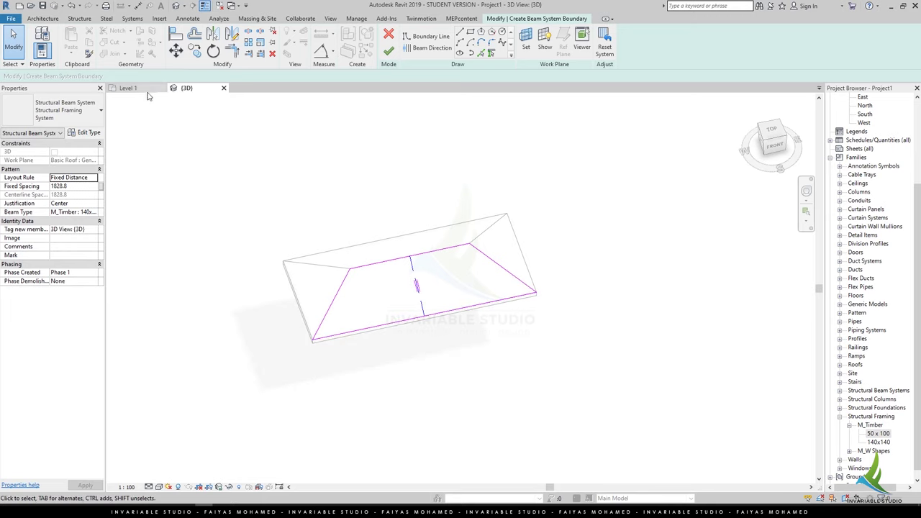
# From the top view, set M_Timber 50 x 100 at 400 fixed spacing and finish the system.
pyautogui.click(768, 138)
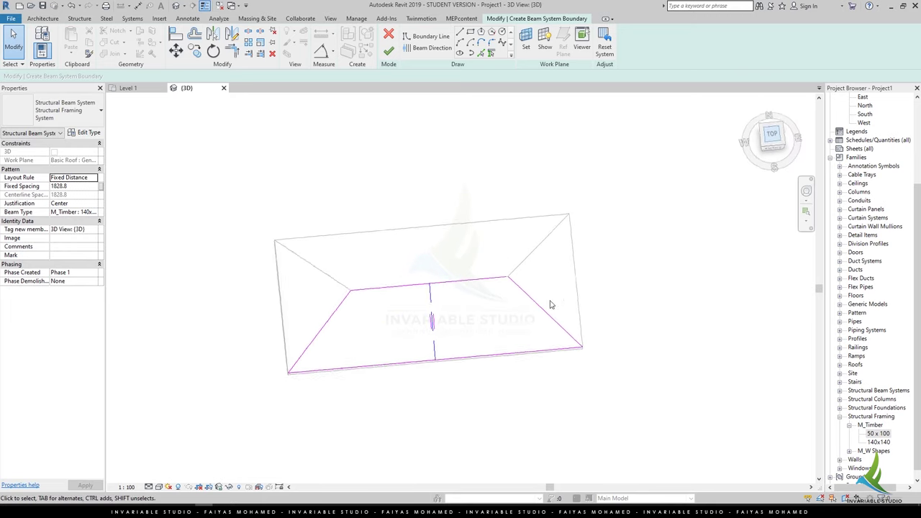
pyautogui.click(96, 212)
pyautogui.click(88, 225)
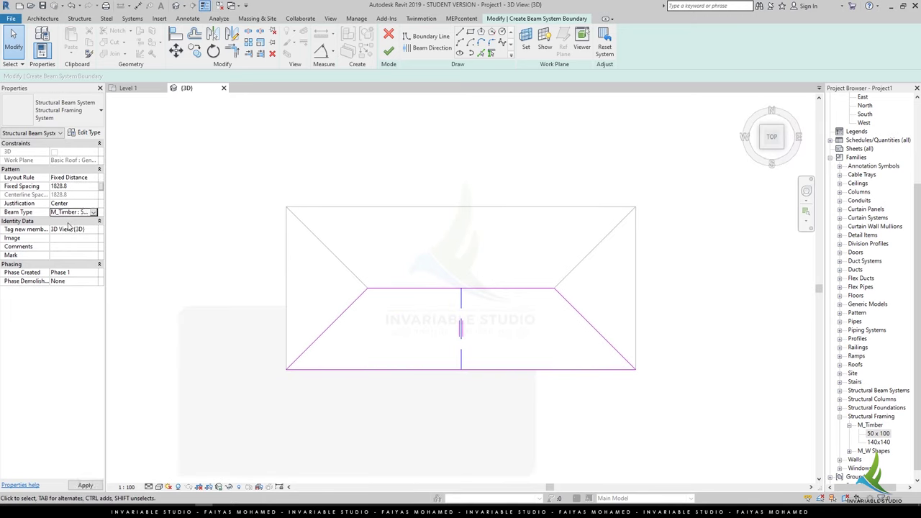
pyautogui.click(92, 178)
pyautogui.click(76, 188)
pyautogui.write('400')
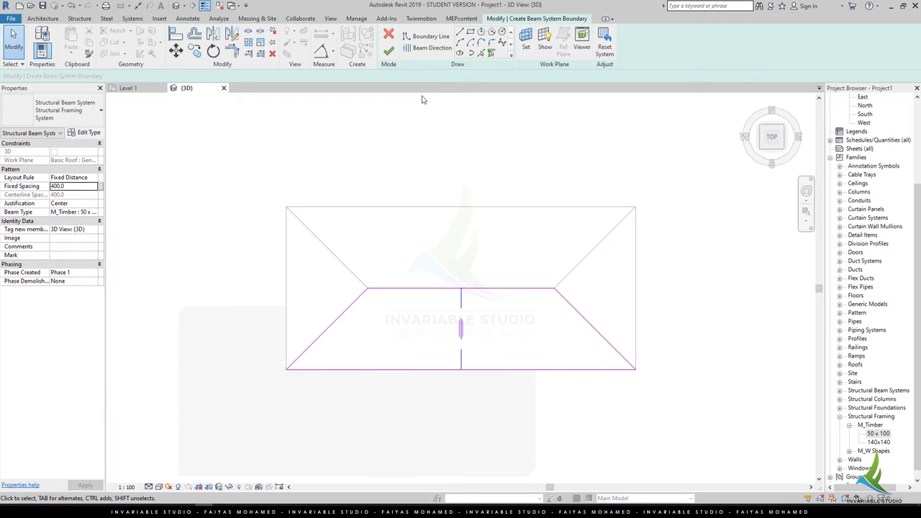
pyautogui.click(390, 54)
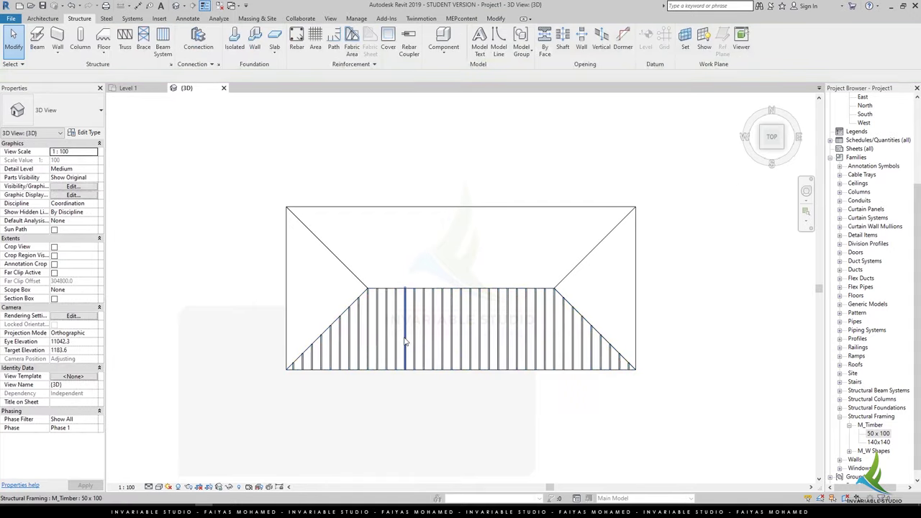
# Orbit the roof to an angled view and switch the visual style to Shaded.
pyautogui.scroll(3, 406, 339)
pyautogui.keyDown('shift'); pyautogui.moveTo(480, 373); pyautogui.dragTo(547, 431, button='middle'); pyautogui.keyUp('shift')
pyautogui.scroll(3, 561, 460)
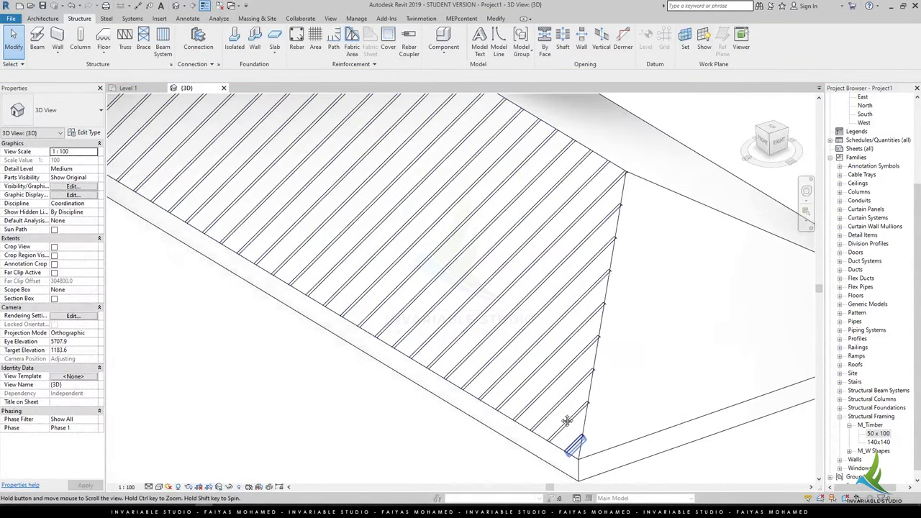
pyautogui.click(158, 486)
pyautogui.click(180, 467)
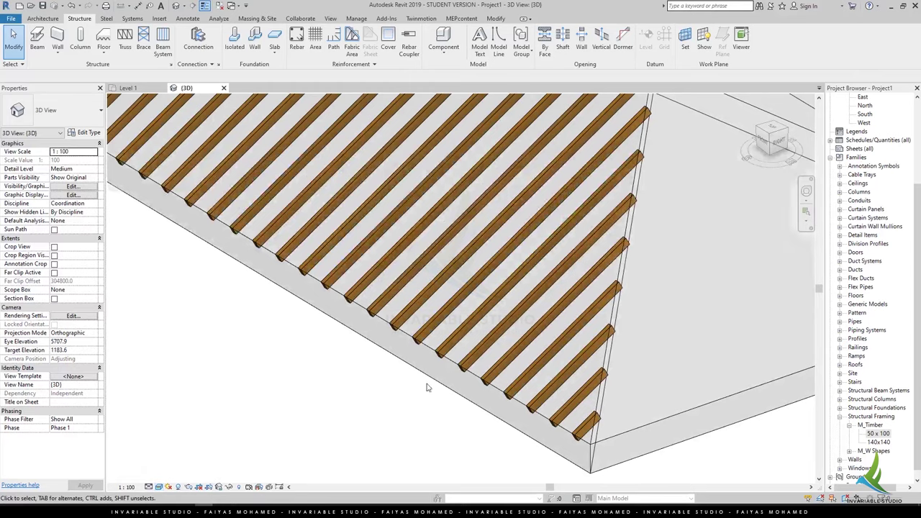
pyautogui.scroll(2, 496, 291)
pyautogui.scroll(-3, 496, 292)
pyautogui.scroll(2, 416, 406)
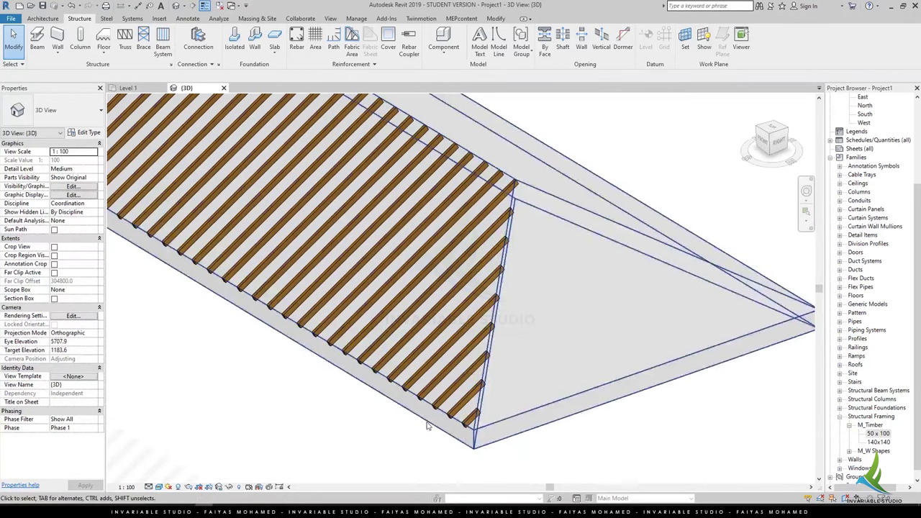
pyautogui.scroll(-2, 415, 407)
# In the Level 1 plan, select the front rafter system and start Mirror with Copy.
pyautogui.click(128, 88)
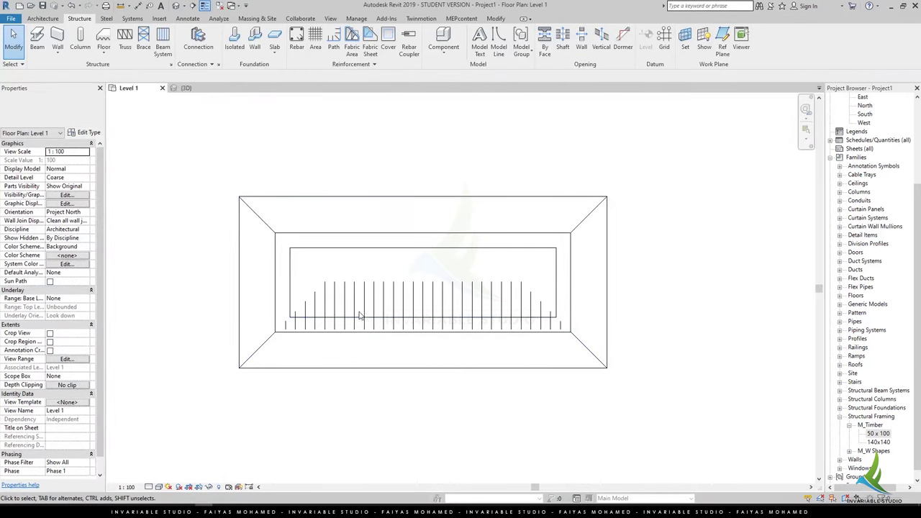
pyautogui.click(371, 287)
pyautogui.click(232, 34)
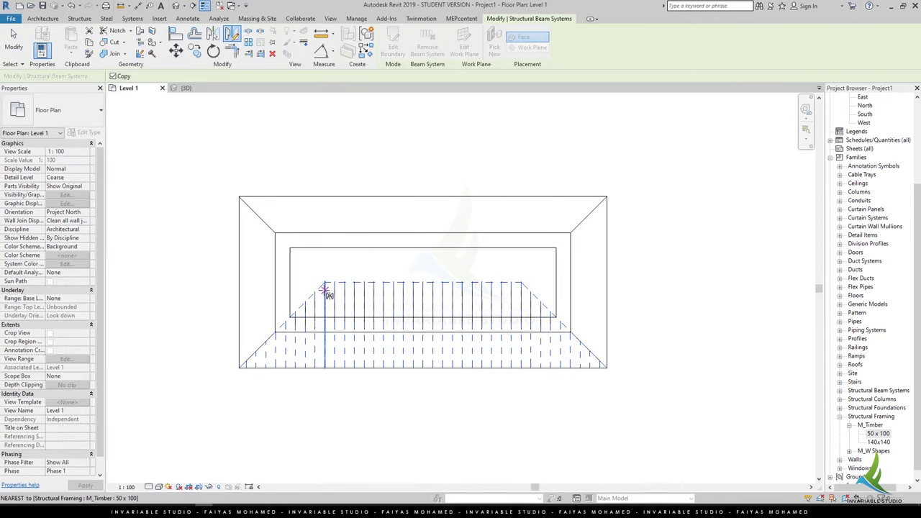
# Mirror the rafters about the ridge line onto the opposite long slope.
pyautogui.click(192, 283)
pyautogui.press('Escape')
pyautogui.click(186, 88)
pyautogui.moveTo(467, 338)
pyautogui.keyDown('shift'); pyautogui.mouseDown(button='middle')
pyautogui.moveTo(508, 342)
pyautogui.moveTo(508, 290)
pyautogui.moveTo(461, 277)
pyautogui.mouseUp(button='middle'); pyautogui.keyUp('shift')
# Select a rafter in 3D and set its type's depth d to 150.
pyautogui.scroll(5, 508, 290)
pyautogui.scroll(2, 508, 290)
pyautogui.scroll(-3, 508, 290)
pyautogui.scroll(4, 454, 272)
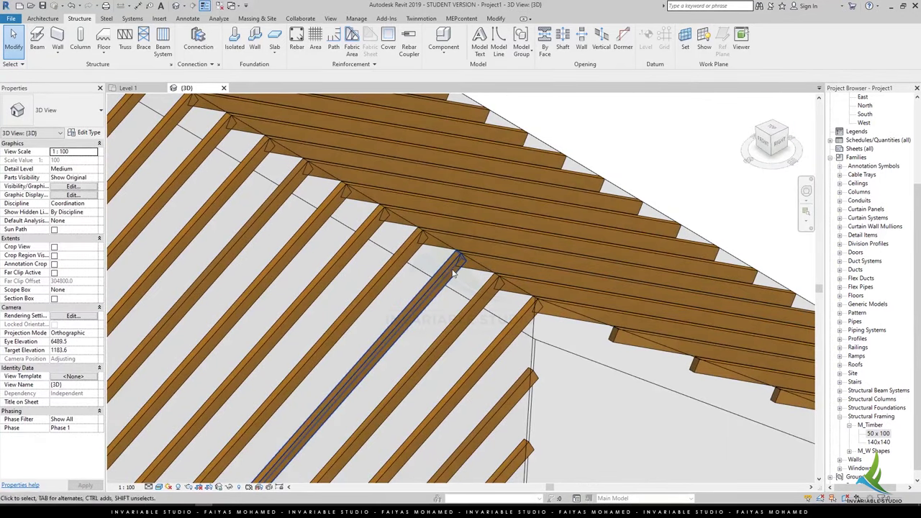
pyautogui.click(453, 272)
pyautogui.click(86, 133)
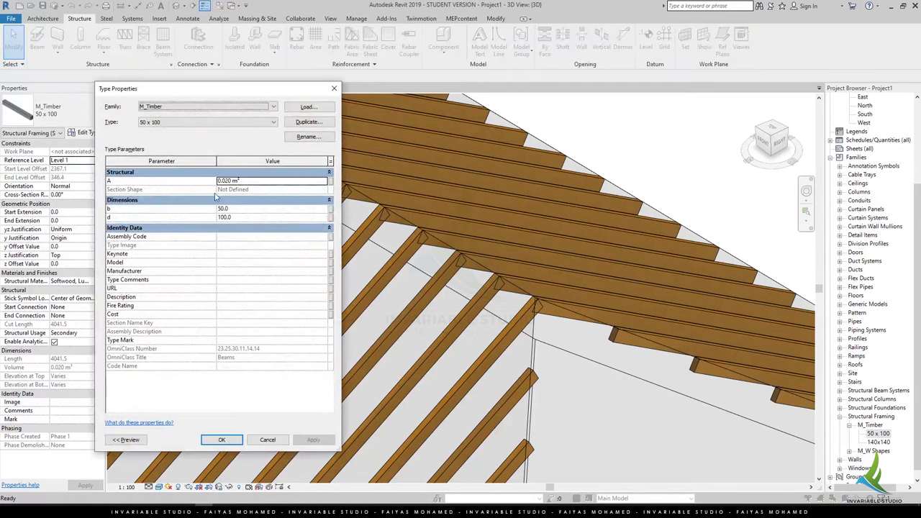
# Apply the 150 depth and rename the M_Timber type to '50 x 150'.
pyautogui.click(220, 439)
pyautogui.click(308, 137)
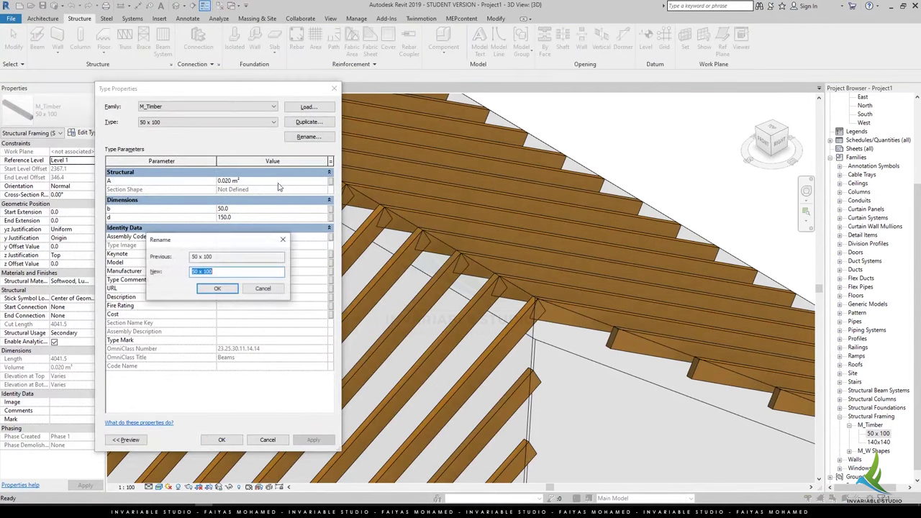
pyautogui.write('0')
pyautogui.press('Return')
pyautogui.click(221, 440)
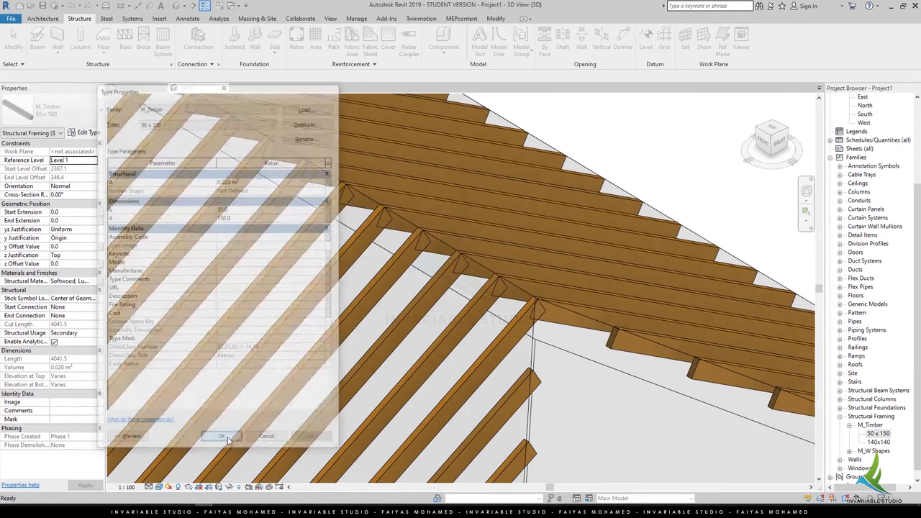
pyautogui.scroll(-4, 545, 390)
pyautogui.press('Escape')
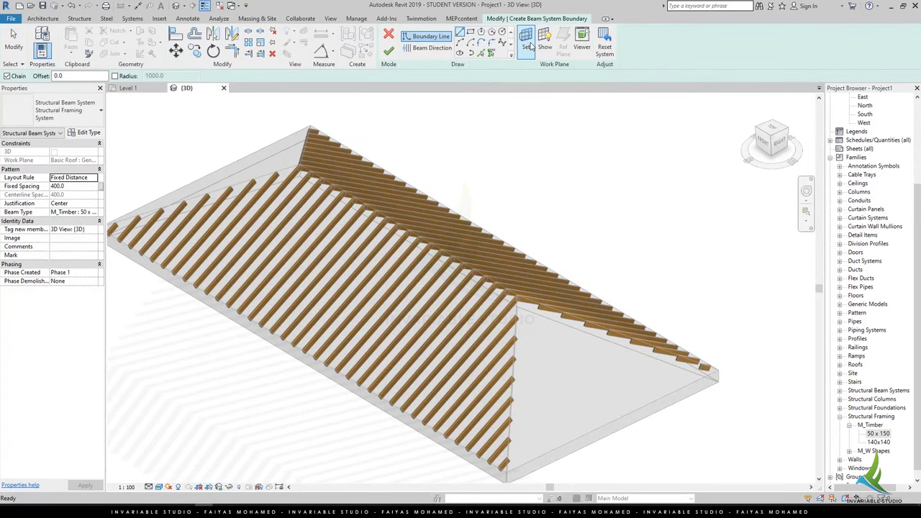
# Set the sketch work plane to the triangular hip-end roof face.
pyautogui.click(528, 43)
pyautogui.click(565, 307)
pyautogui.scroll(3, 565, 431)
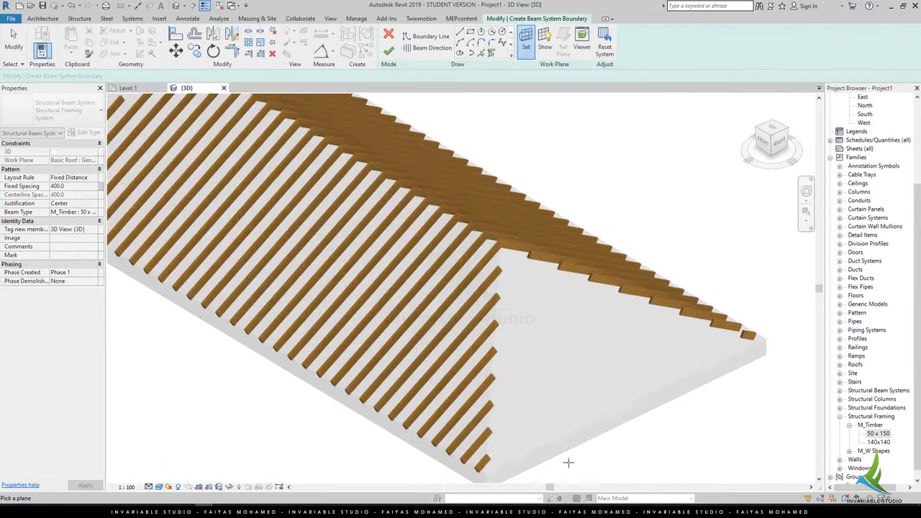
pyautogui.click(565, 428)
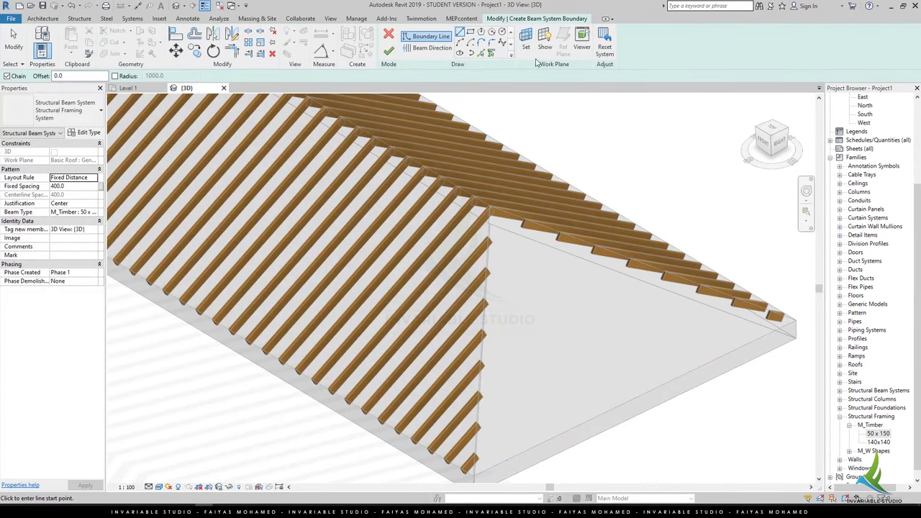
# Pick the hip face edges as boundary, draw the rafter direction, and finish the system.
pyautogui.click(481, 53)
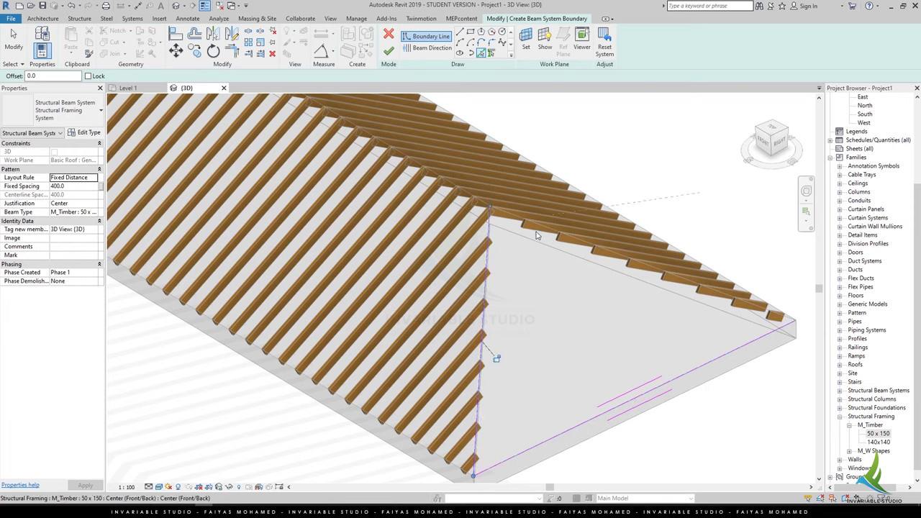
pyautogui.click(440, 46)
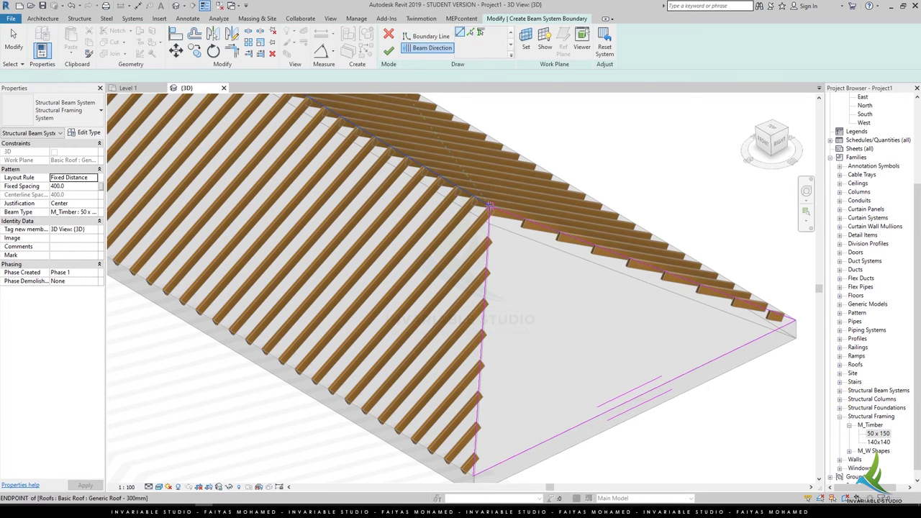
pyautogui.click(635, 398)
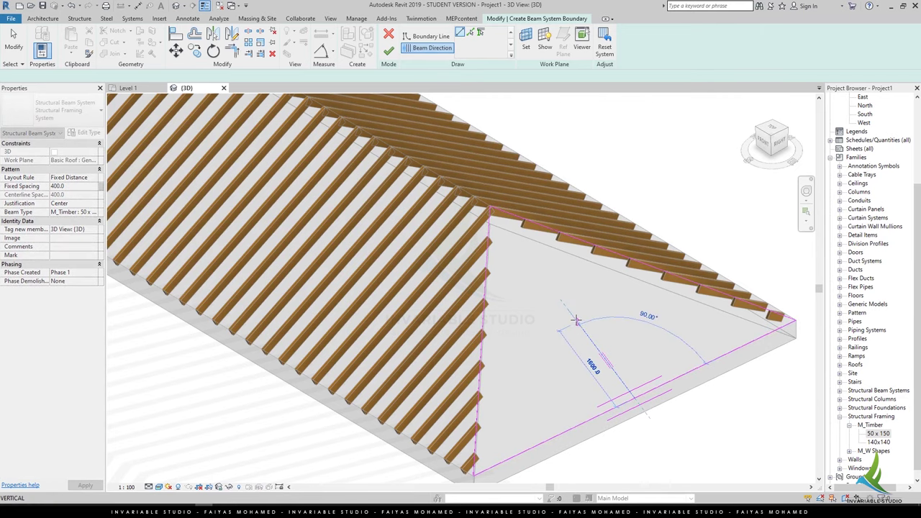
pyautogui.click(633, 398)
pyautogui.click(388, 51)
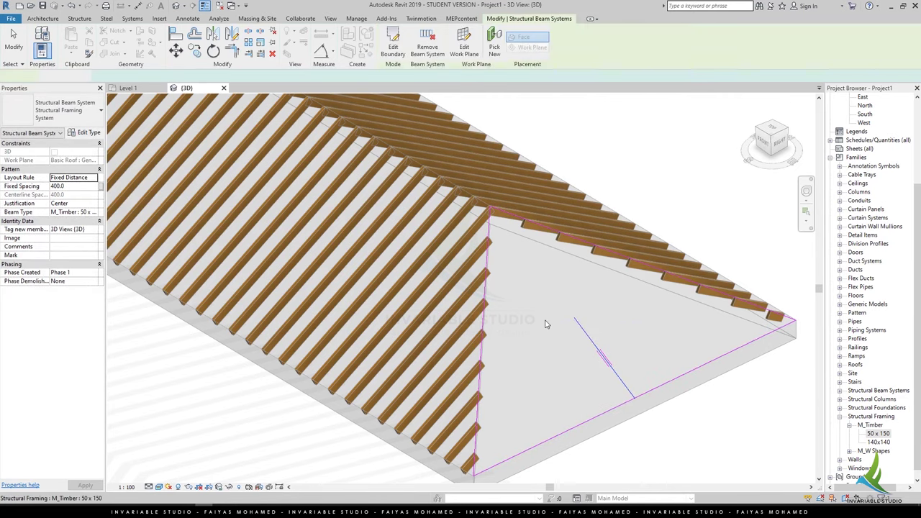
pyautogui.press('Escape')
pyautogui.keyDown('shift'); pyautogui.moveTo(526, 408); pyautogui.dragTo(494, 391, button='middle'); pyautogui.keyUp('shift')
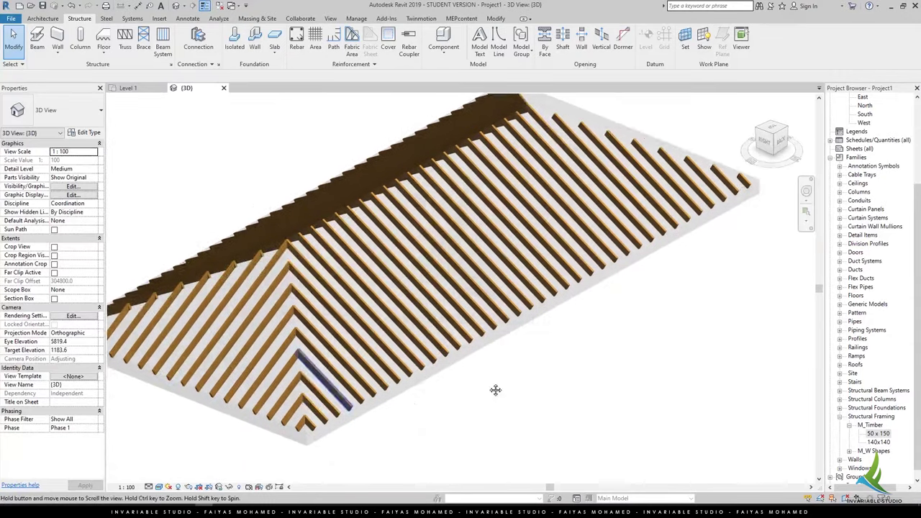
# In Level 1, mirror a copy of the hip rafter system about a vertical centre axis.
pyautogui.scroll(5, 291, 347)
pyautogui.scroll(-3, 291, 347)
pyautogui.scroll(-3, 291, 348)
pyautogui.scroll(-2, 291, 347)
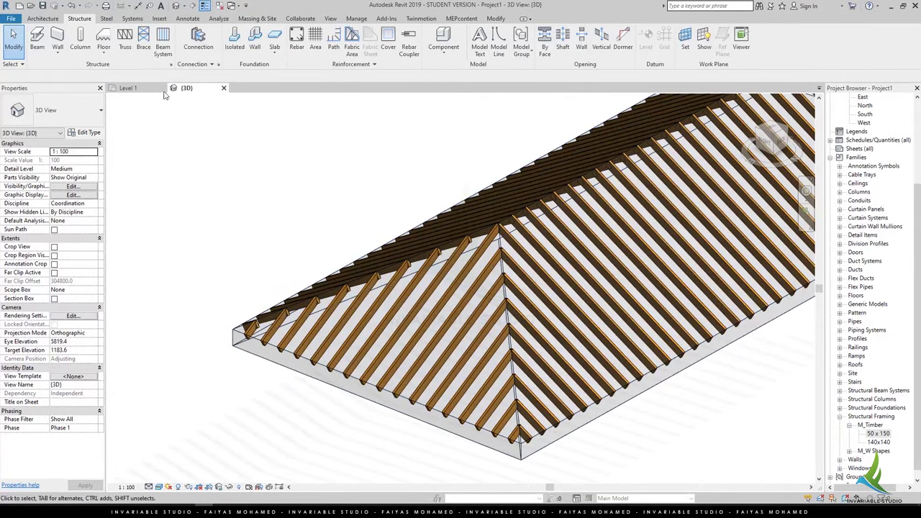
pyautogui.hotkey('ctrl', 'Tab')
pyautogui.click(534, 300)
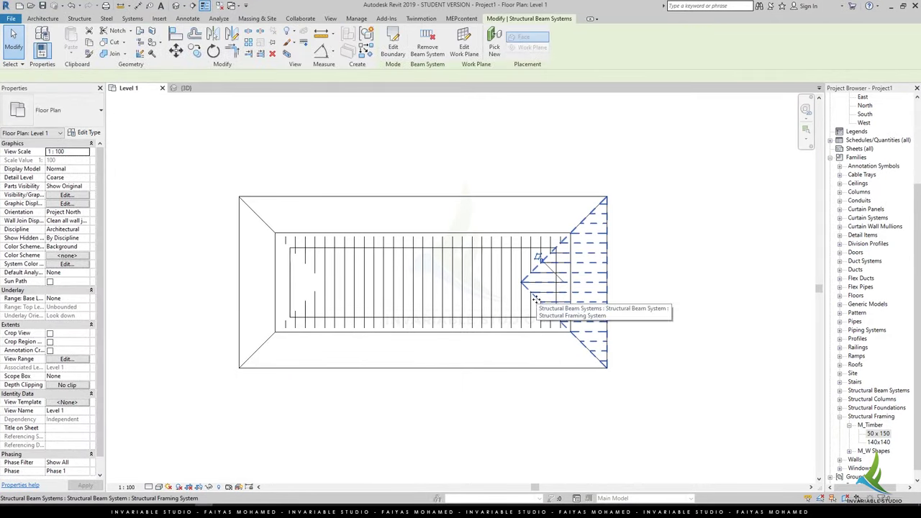
pyautogui.click(231, 36)
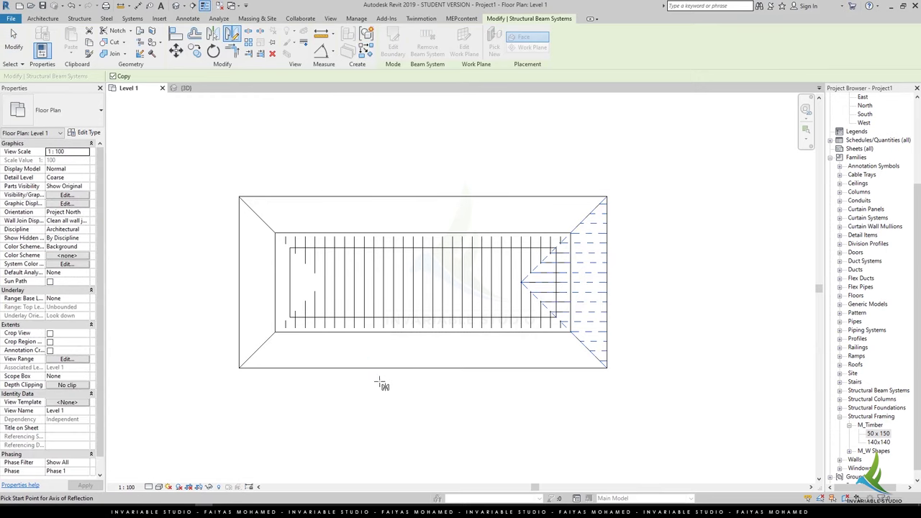
pyautogui.click(422, 369)
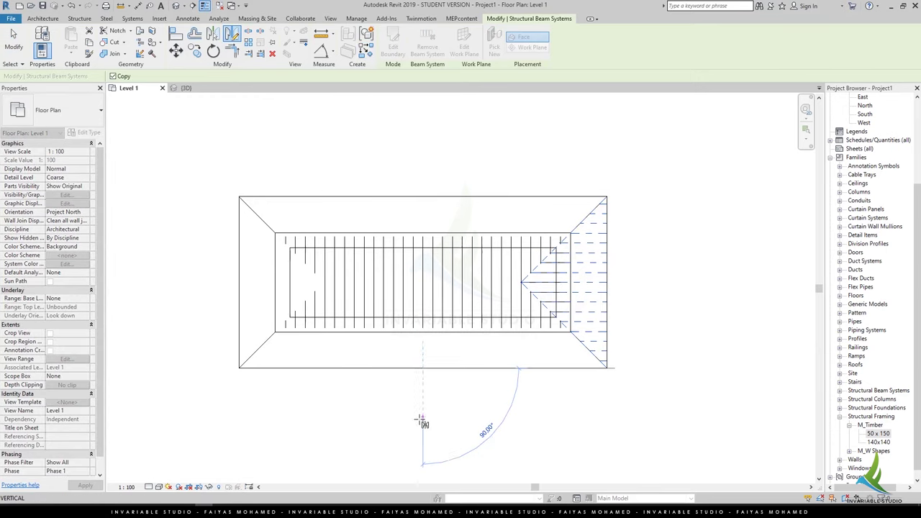
pyautogui.click(423, 423)
pyautogui.press('Escape')
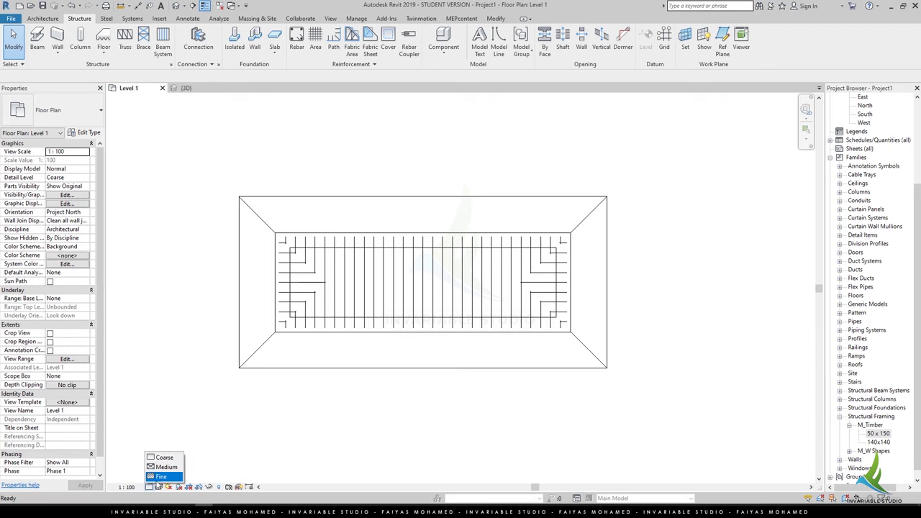
# Set the detail level to Fine and return to the 3D view of the roof.
pyautogui.click(158, 477)
pyautogui.scroll(2, 289, 338)
pyautogui.scroll(2, 289, 338)
pyautogui.click(160, 487)
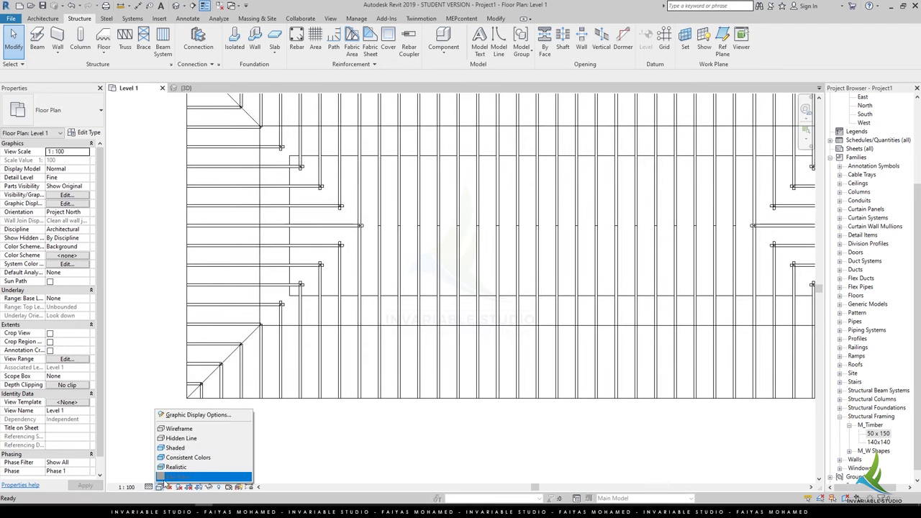
pyautogui.click(160, 488)
pyautogui.click(186, 87)
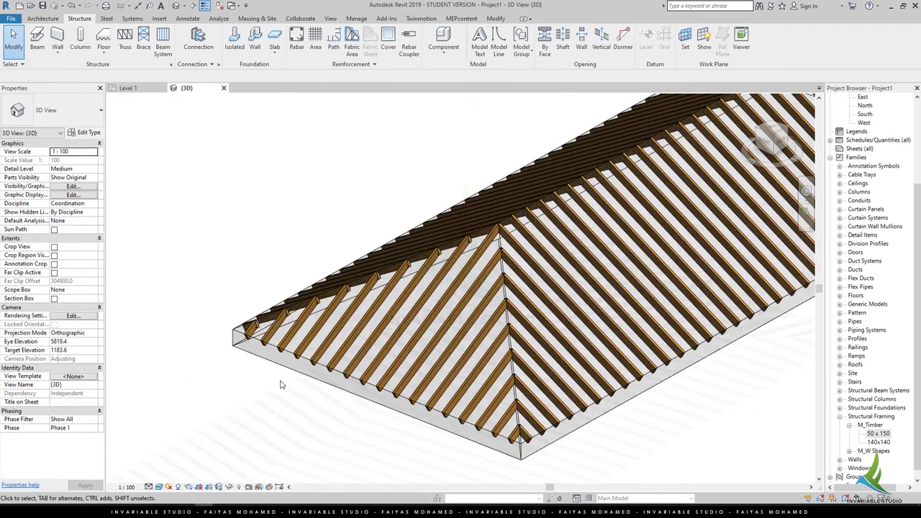
pyautogui.scroll(2, 407, 409)
pyautogui.scroll(1, 408, 409)
pyautogui.scroll(-3, 408, 409)
pyautogui.moveTo(408, 409)
pyautogui.keyDown('shift'); pyautogui.mouseDown(button='middle')
pyautogui.moveTo(232, 397)
pyautogui.moveTo(324, 388)
pyautogui.mouseUp(button='middle'); pyautogui.keyUp('shift')
pyautogui.click(38, 43)
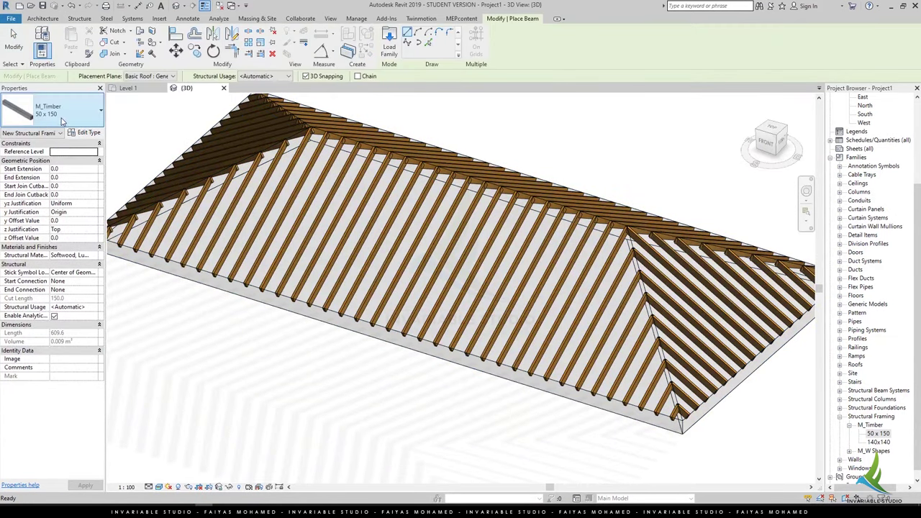
# Place a timber beam along the first roof hip edge and dismiss the error dialog.
pyautogui.click(428, 43)
pyautogui.scroll(3, 647, 399)
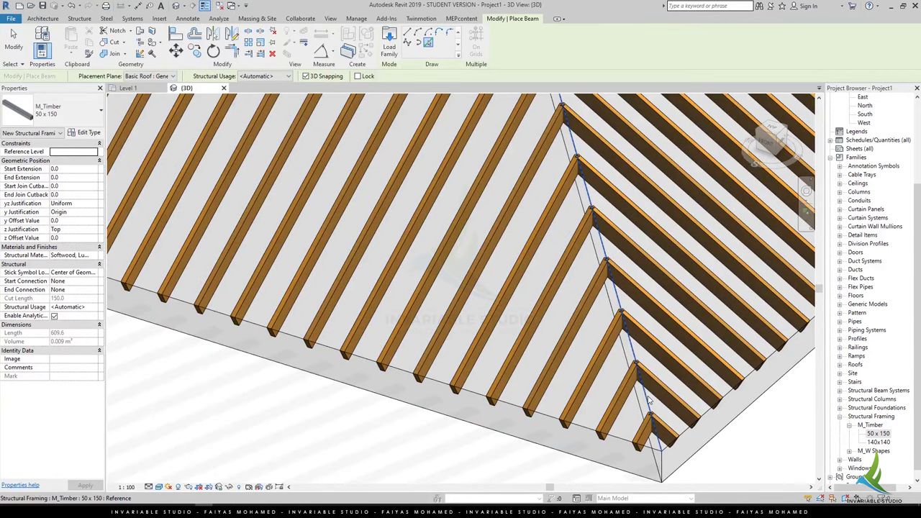
pyautogui.scroll(-3, 649, 399)
pyautogui.moveTo(701, 475)
pyautogui.keyDown('shift'); pyautogui.mouseDown(button='middle')
pyautogui.moveTo(549, 435)
pyautogui.moveTo(475, 315)
pyautogui.mouseUp(button='middle'); pyautogui.keyUp('shift')
pyautogui.scroll(3, 474, 314)
pyautogui.scroll(1, 474, 314)
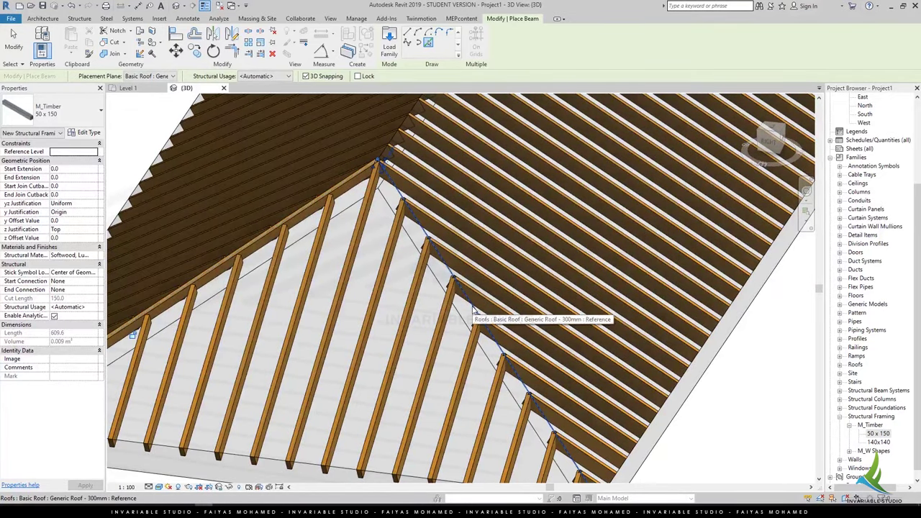
pyautogui.scroll(-3, 475, 311)
pyautogui.moveTo(475, 311)
pyautogui.keyDown('shift'); pyautogui.mouseDown(button='middle')
pyautogui.moveTo(744, 425)
pyautogui.moveTo(562, 256)
pyautogui.mouseUp(button='middle'); pyautogui.keyUp('shift')
pyautogui.scroll(3, 562, 256)
pyautogui.scroll(2, 561, 256)
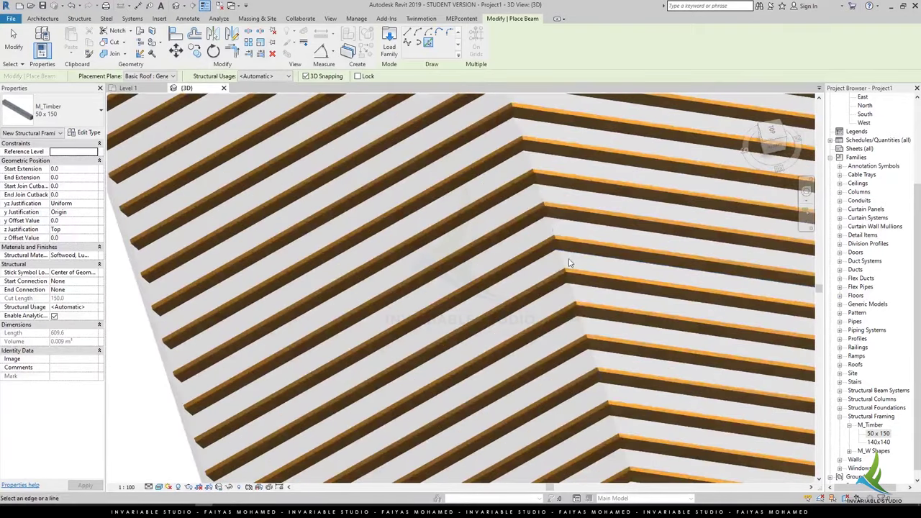
pyautogui.scroll(-4, 561, 268)
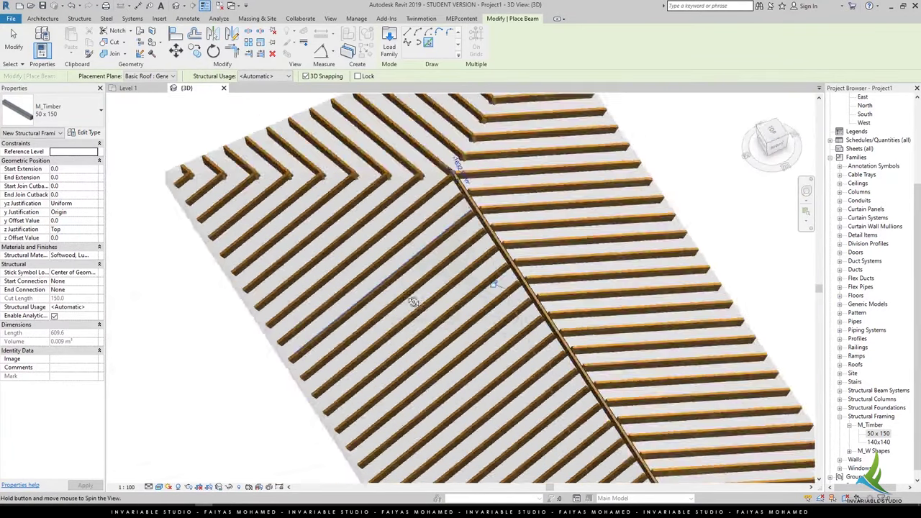
pyautogui.moveTo(411, 304)
pyautogui.keyDown('shift'); pyautogui.mouseDown(button='middle')
pyautogui.moveTo(350, 381)
pyautogui.moveTo(520, 214)
pyautogui.mouseUp(button='middle'); pyautogui.keyUp('shift')
pyautogui.scroll(3, 349, 380)
pyautogui.scroll(3, 520, 214)
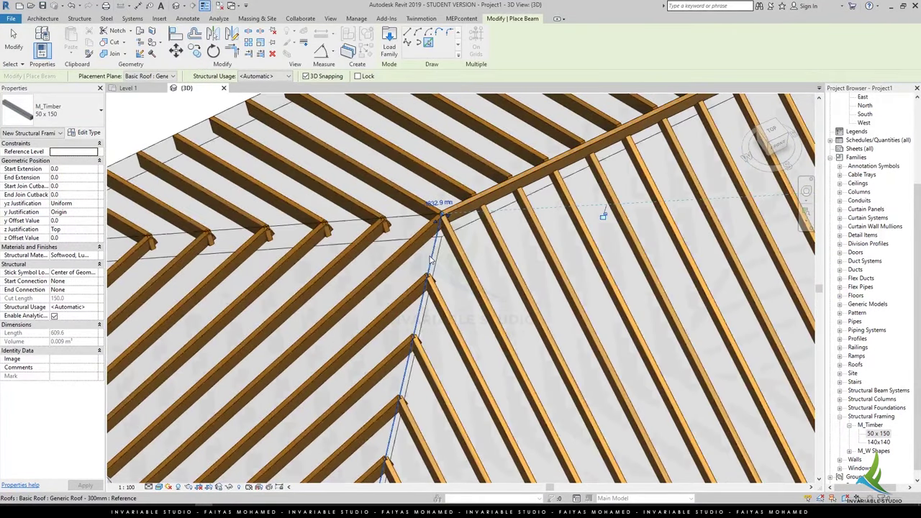
pyautogui.click(431, 261)
pyautogui.click(871, 491)
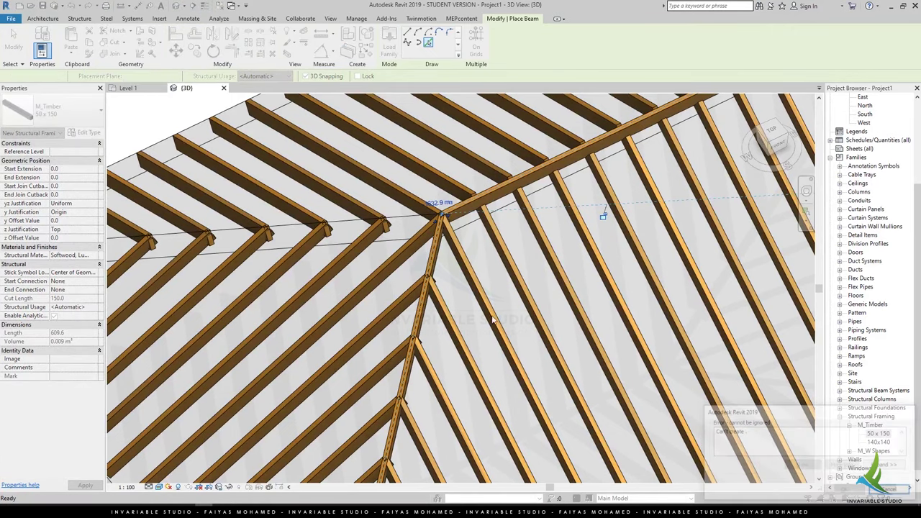
# Place timber beams along the remaining hip edges, then stop placing beams.
pyautogui.keyDown('shift'); pyautogui.moveTo(460, 288); pyautogui.dragTo(506, 363, button='middle'); pyautogui.keyUp('shift')
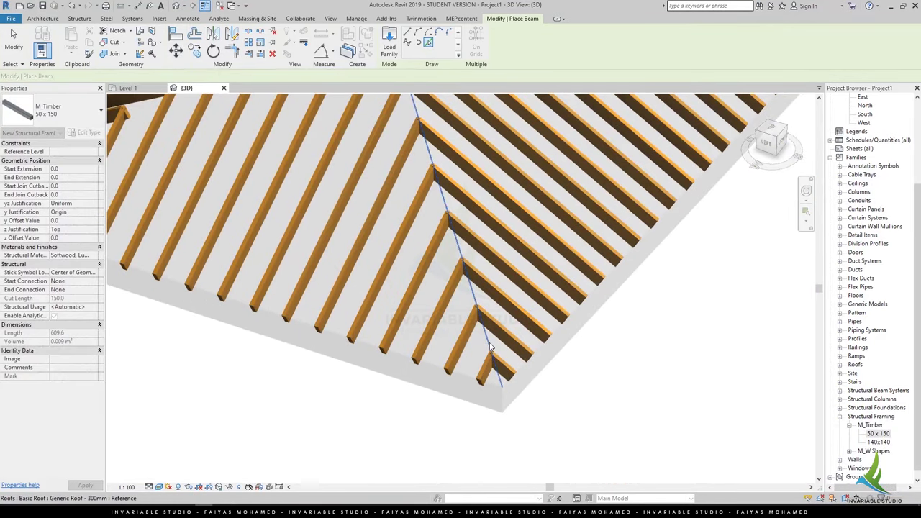
pyautogui.click(470, 302)
pyautogui.scroll(-3, 666, 414)
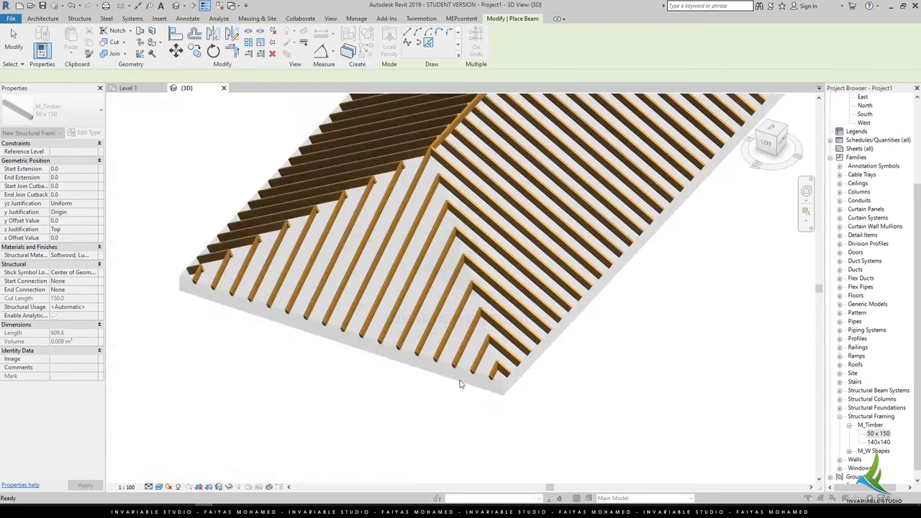
pyautogui.keyDown('shift'); pyautogui.moveTo(460, 377); pyautogui.dragTo(345, 302, button='middle'); pyautogui.keyUp('shift')
pyautogui.scroll(3, 298, 279)
pyautogui.click(299, 279)
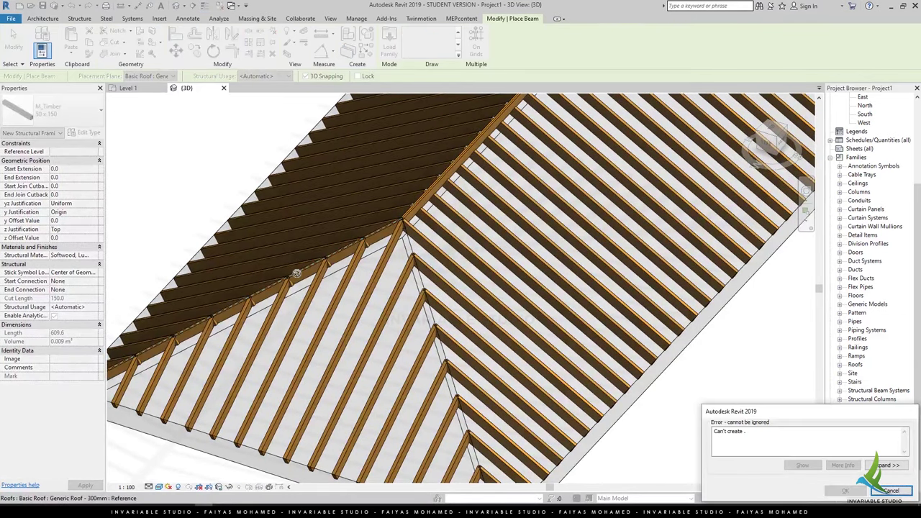
pyautogui.press('Escape')
pyautogui.press('Escape')
pyautogui.keyDown('shift'); pyautogui.moveTo(299, 279); pyautogui.dragTo(384, 325, button='middle'); pyautogui.keyUp('shift')
# On the Level 1 plan, select the upper and lower right hip beams.
pyautogui.scroll(-5, 384, 325)
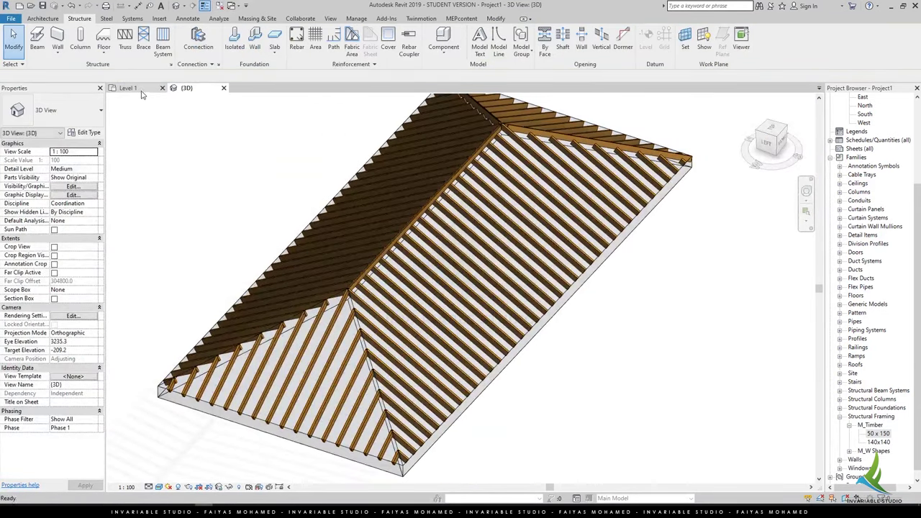
pyautogui.hotkey('ctrl', 'Tab')
pyautogui.click(630, 258)
pyautogui.keyDown('ctrl'); pyautogui.click(626, 280); pyautogui.keyUp('ctrl')
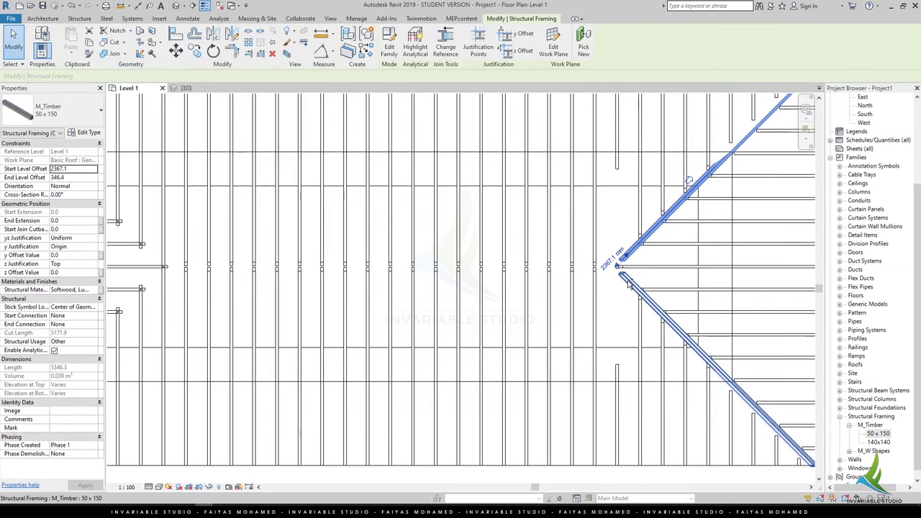
pyautogui.scroll(-3, 626, 280)
pyautogui.scroll(2, 256, 242)
pyautogui.scroll(-1, 256, 242)
pyautogui.scroll(-1, 387, 257)
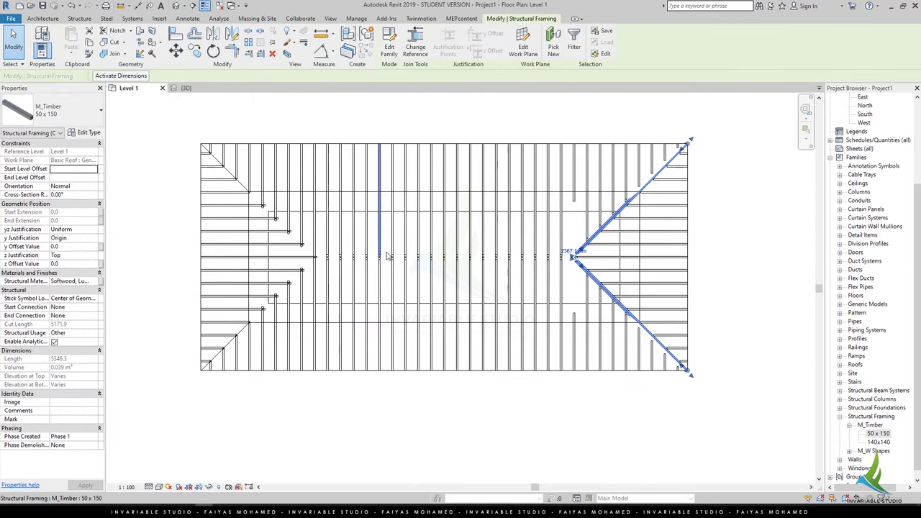
# Select the roof to check it, then clear the selection.
pyautogui.click(427, 216)
pyautogui.scroll(-2, 425, 216)
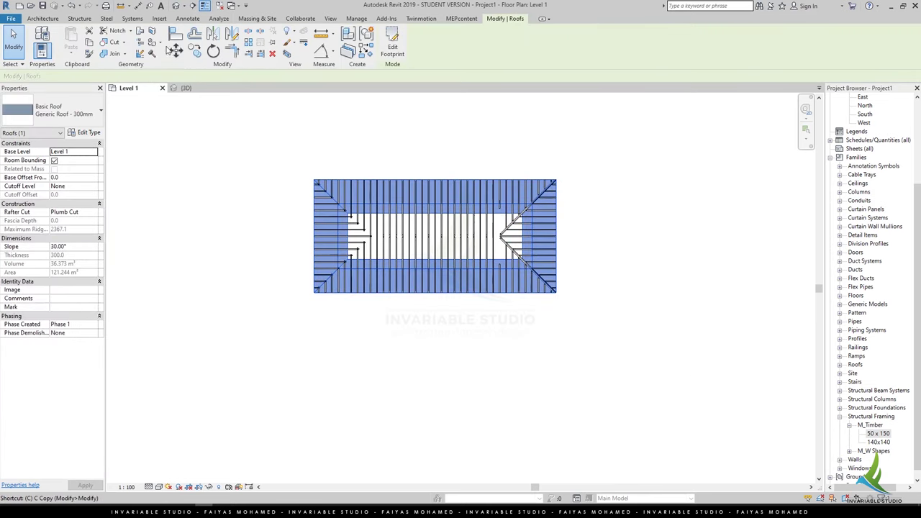
pyautogui.press('Escape')
pyautogui.scroll(2, 422, 218)
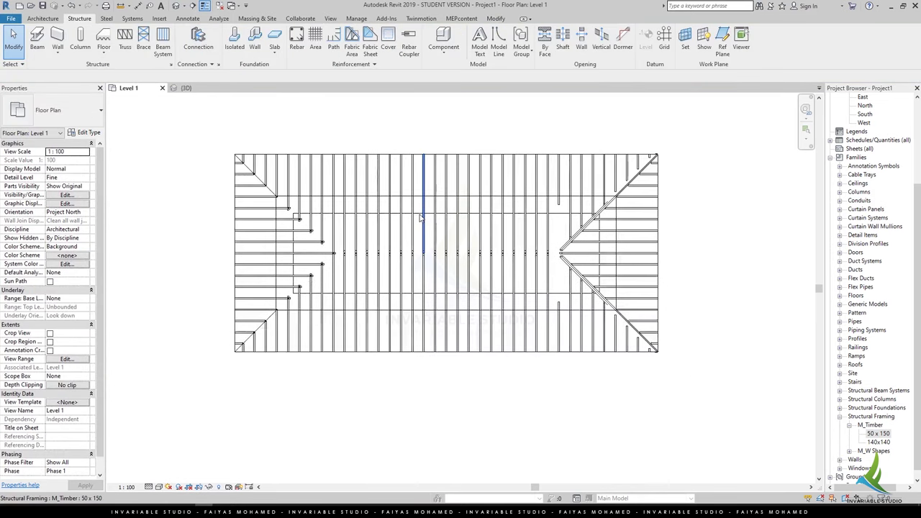
pyautogui.click(409, 208)
pyautogui.scroll(-2, 466, 213)
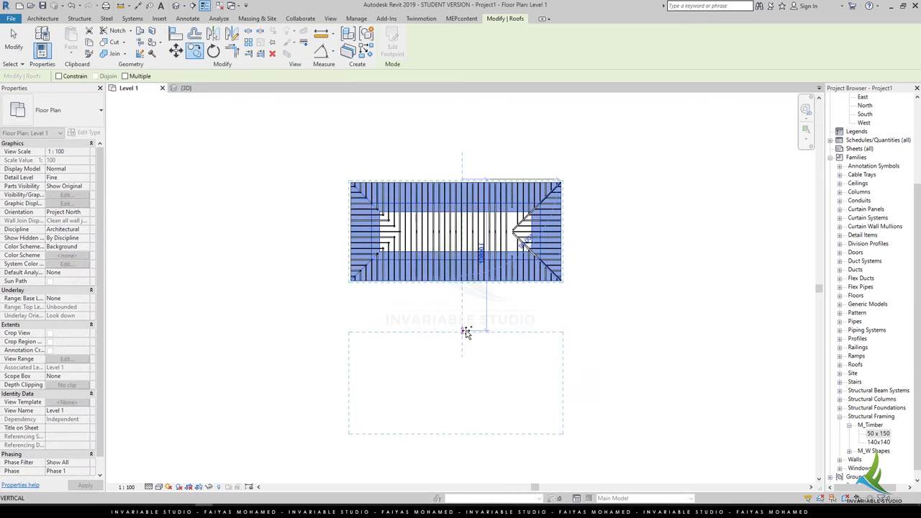
pyautogui.press('Escape')
pyautogui.scroll(1, 594, 293)
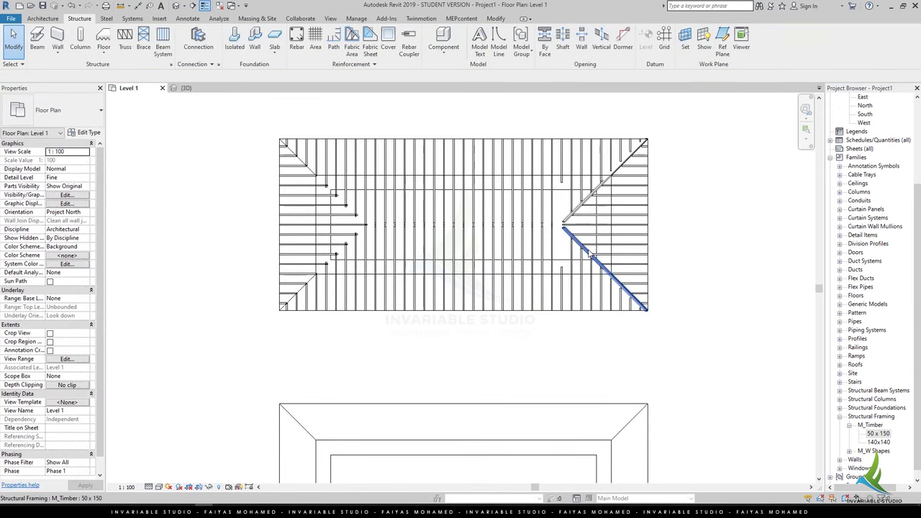
# Mirror the right hip beams across the roof centre and view the result in 3D.
pyautogui.click(588, 253)
pyautogui.click(232, 38)
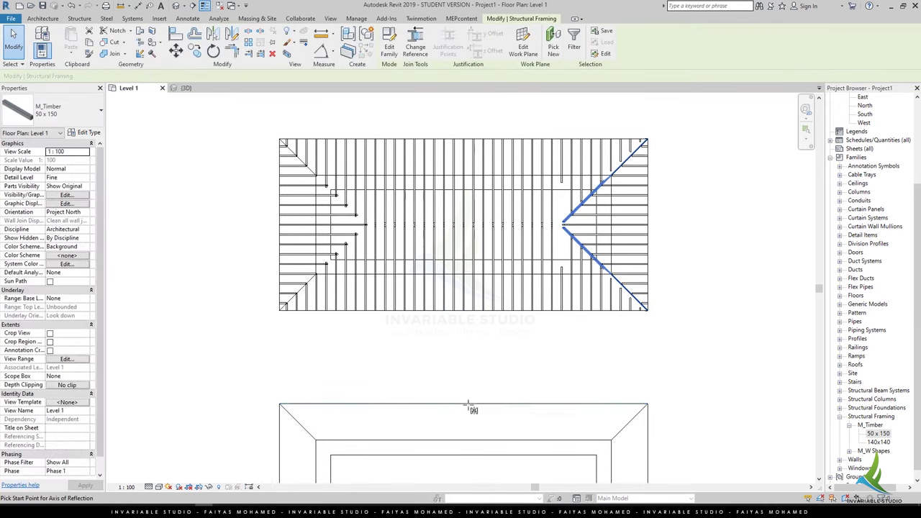
pyautogui.click(463, 349)
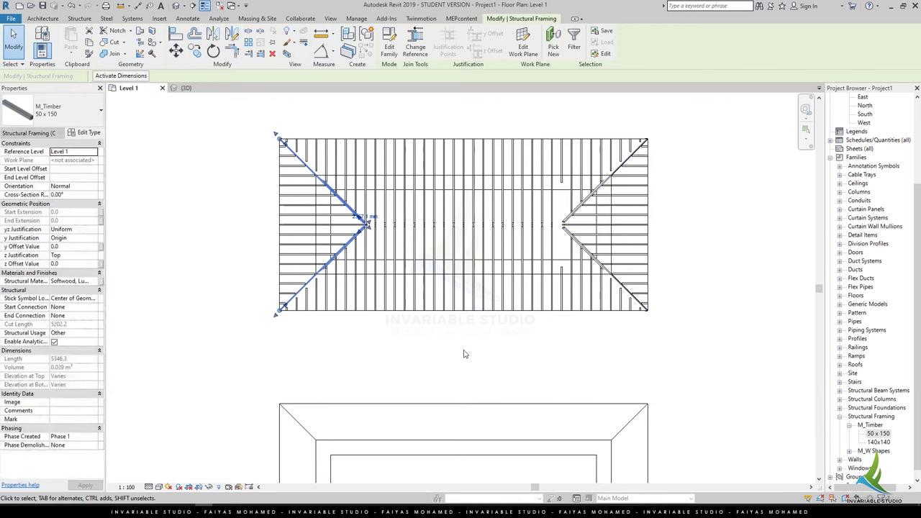
pyautogui.press('Escape')
pyautogui.click(183, 88)
# Orbit down onto the rafters and delete the extra dark duplicate roof.
pyautogui.scroll(-2, 325, 348)
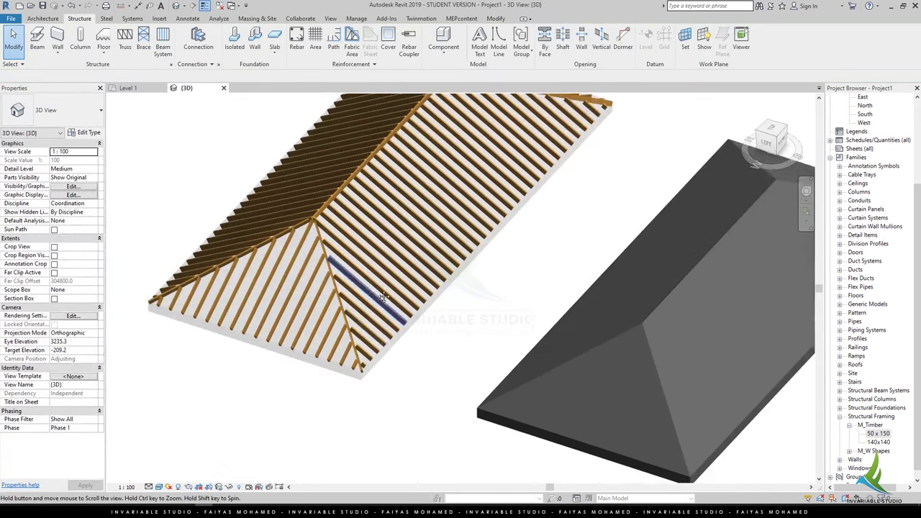
pyautogui.scroll(5, 325, 348)
pyautogui.scroll(2, 325, 348)
pyautogui.scroll(-2, 325, 348)
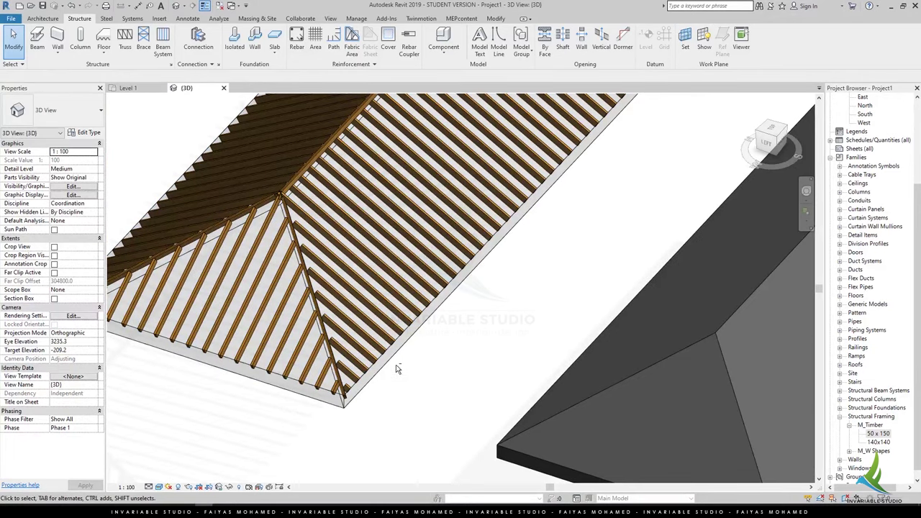
pyautogui.moveTo(397, 370)
pyautogui.keyDown('shift'); pyautogui.mouseDown(button='middle')
pyautogui.moveTo(471, 453)
pyautogui.moveTo(471, 397)
pyautogui.mouseUp(button='middle'); pyautogui.keyUp('shift')
pyautogui.scroll(-2, 472, 397)
pyautogui.click(460, 317)
pyautogui.press('Delete')
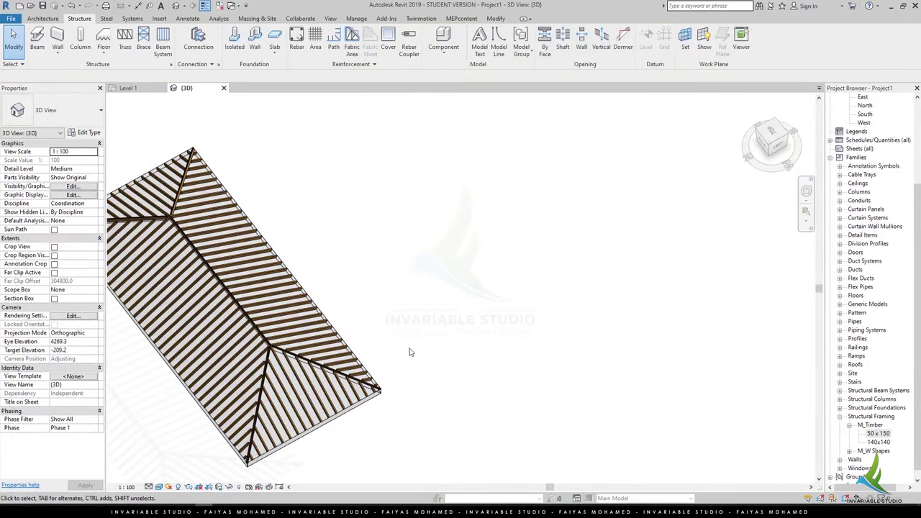
# Inspect the hip junction close up, then go back to the Level 1 plan.
pyautogui.scroll(3, 324, 360)
pyautogui.moveTo(208, 467)
pyautogui.keyDown('shift'); pyautogui.mouseDown(button='middle')
pyautogui.moveTo(295, 388)
pyautogui.moveTo(464, 321)
pyautogui.moveTo(499, 365)
pyautogui.mouseUp(button='middle'); pyautogui.keyUp('shift')
pyautogui.scroll(3, 499, 365)
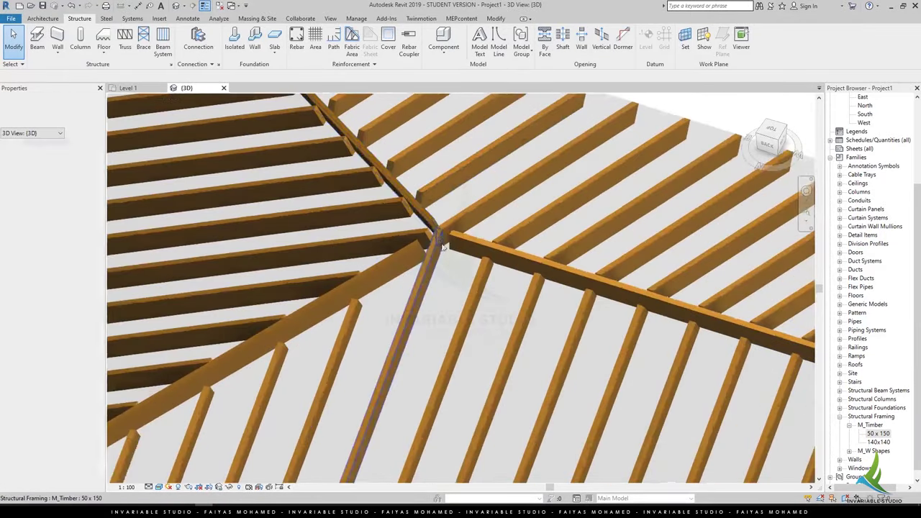
pyautogui.hotkey('ctrl', 'Tab')
# Drag the upper and lower hip beam ends to meet at the first ridge intersection.
pyautogui.click(326, 279)
pyautogui.moveTo(337, 285); pyautogui.dragTo(349, 301)
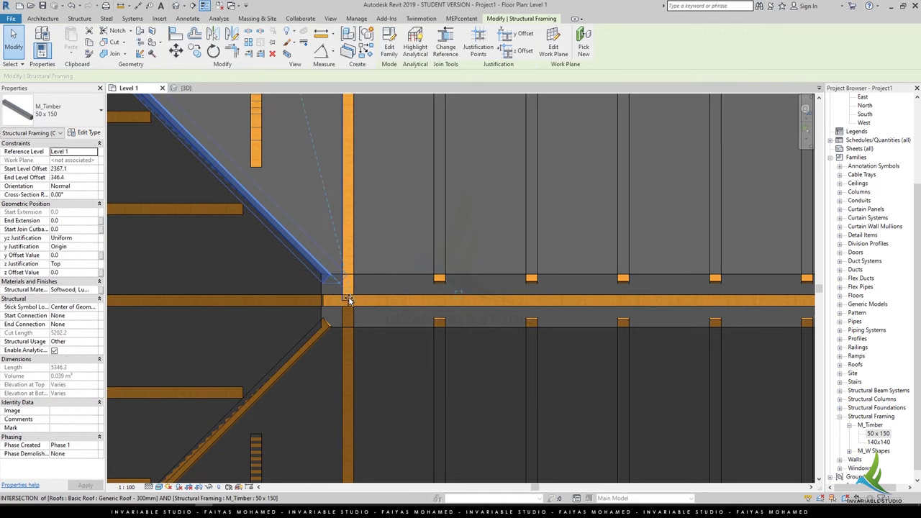
pyautogui.click(330, 331)
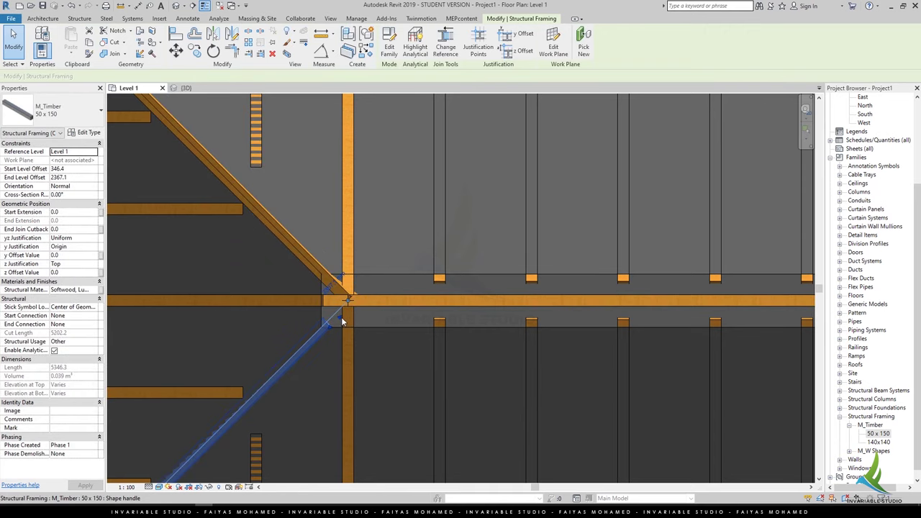
pyautogui.moveTo(327, 323); pyautogui.dragTo(348, 302)
pyautogui.press('Escape')
# At the opposite end, stretch the ridge beam to the hips, check both hip beams, and return to 3D.
pyautogui.scroll(-3, 361, 308)
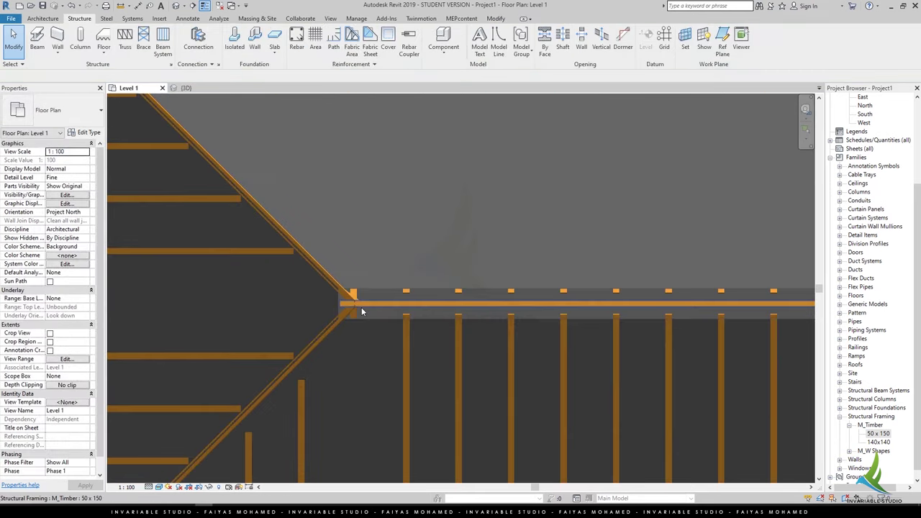
pyautogui.scroll(-2, 410, 318)
pyautogui.moveTo(405, 324); pyautogui.dragTo(226, 330, button='middle')
pyautogui.scroll(3, 449, 276)
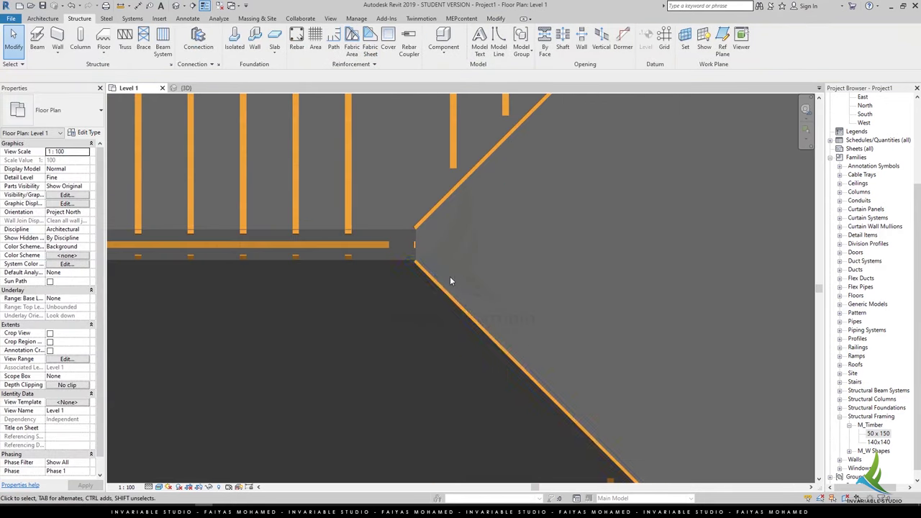
pyautogui.click(390, 246)
pyautogui.moveTo(390, 245)
pyautogui.mouseDown()
pyautogui.moveTo(414, 245)
pyautogui.moveTo(400, 246)
pyautogui.mouseUp()
pyautogui.press('Escape')
pyautogui.click(423, 271)
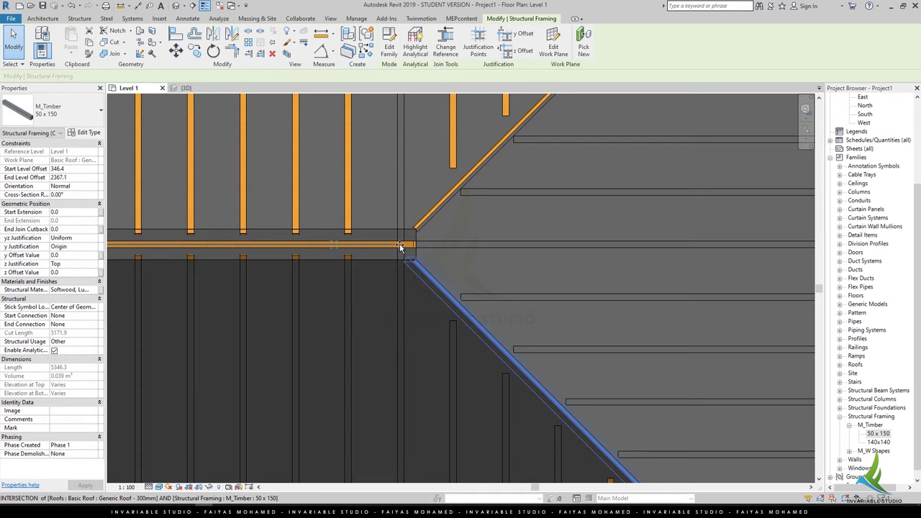
pyautogui.click(405, 243)
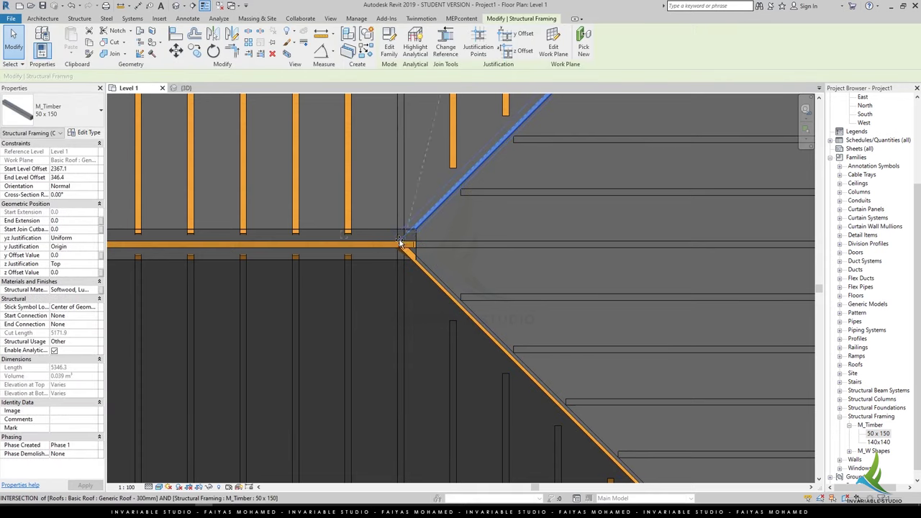
pyautogui.press('Escape')
pyautogui.scroll(-3, 321, 259)
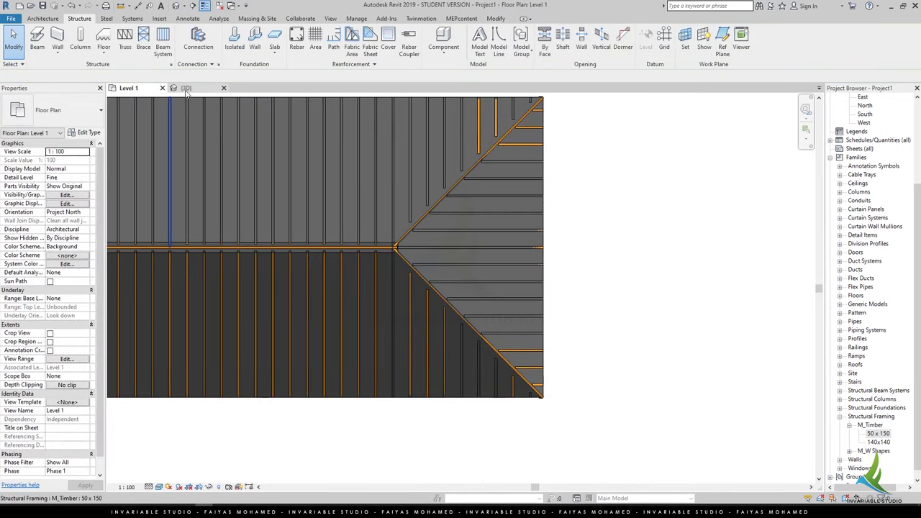
pyautogui.hotkey('ctrl', 'Tab')
pyautogui.scroll(-5, 381, 270)
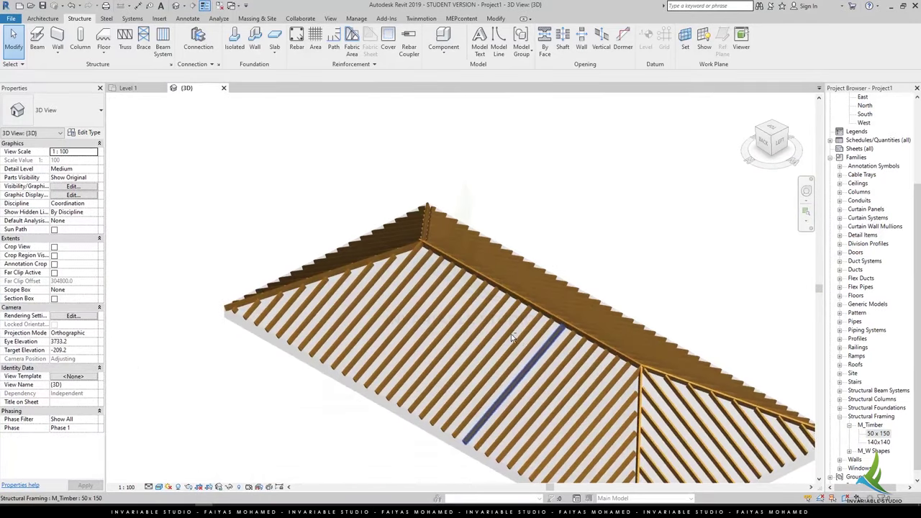
pyautogui.keyDown('shift'); pyautogui.moveTo(446, 317); pyautogui.dragTo(501, 301, button='middle'); pyautogui.keyUp('shift')
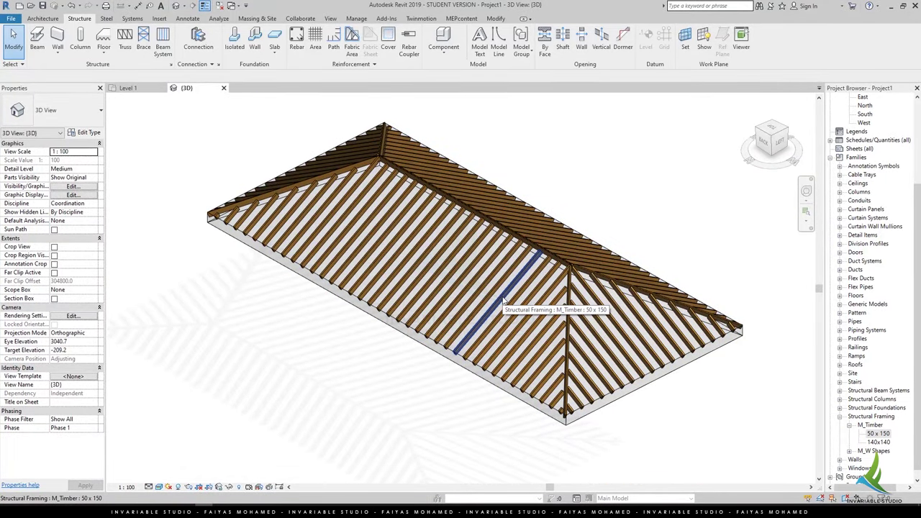
pyautogui.scroll(3, 503, 298)
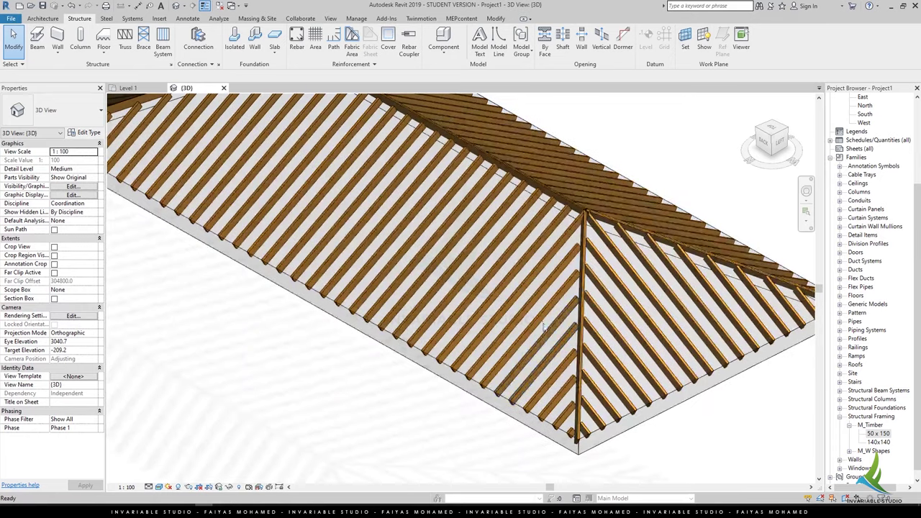
pyautogui.scroll(-3, 504, 288)
pyautogui.scroll(2, 505, 262)
pyautogui.scroll(-2, 506, 261)
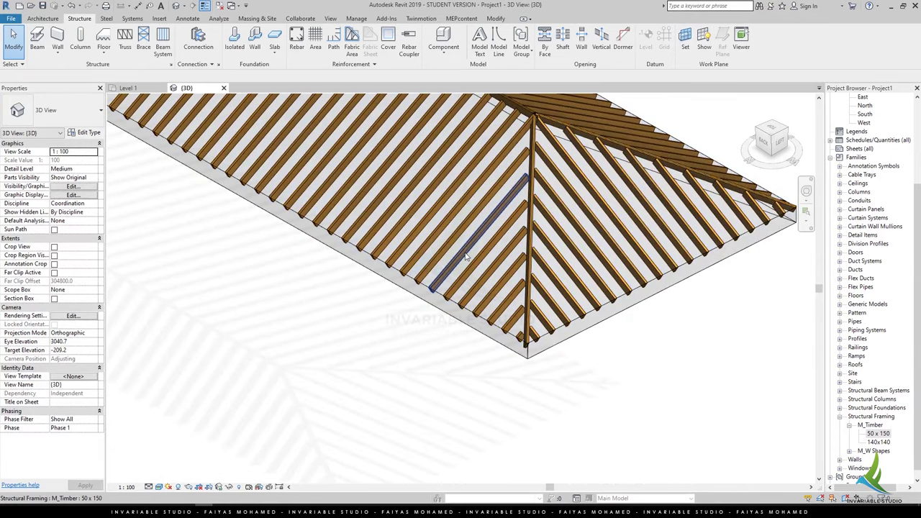
pyautogui.scroll(1, 513, 325)
pyautogui.scroll(1, 513, 325)
pyautogui.moveTo(513, 325)
pyautogui.keyDown('shift'); pyautogui.mouseDown(button='middle')
pyautogui.moveTo(723, 313)
pyautogui.moveTo(477, 323)
pyautogui.mouseUp(button='middle'); pyautogui.keyUp('shift')
pyautogui.scroll(-2, 477, 323)
pyautogui.click(467, 327)
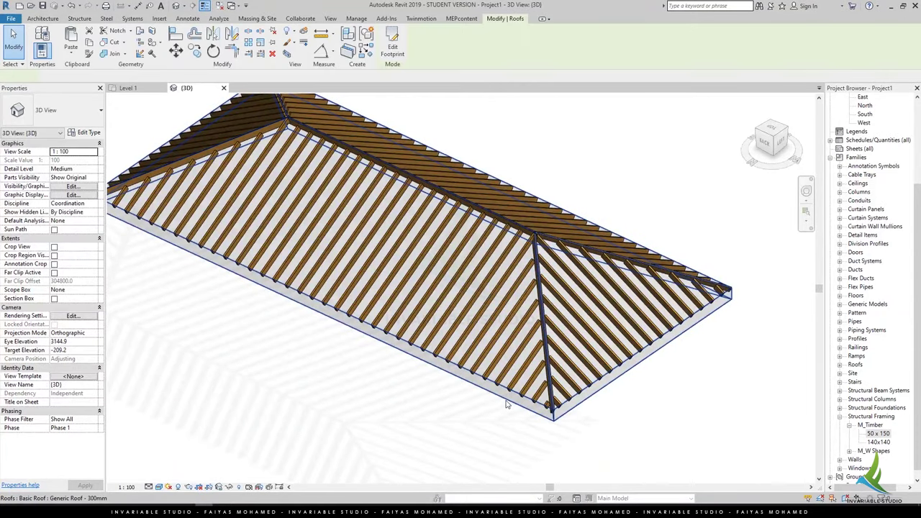
pyautogui.scroll(-2, 463, 333)
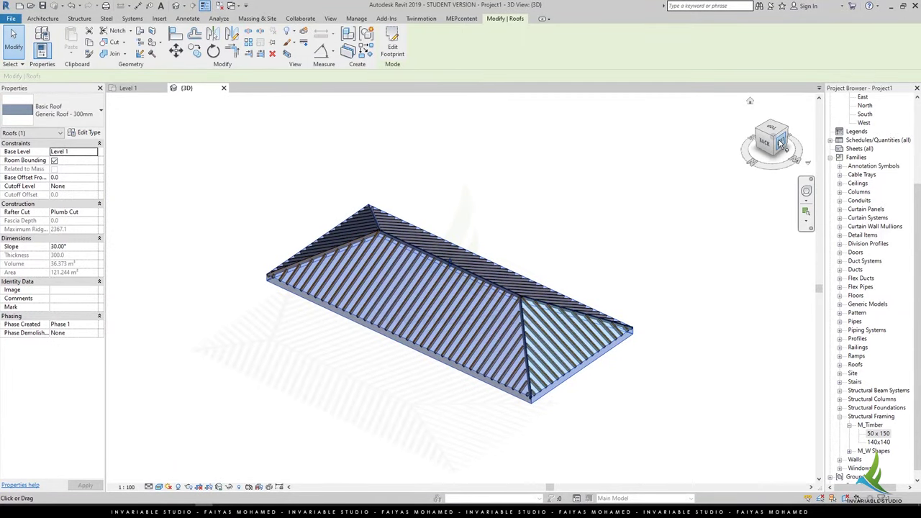
# From the Left view, copy the roof 2900 mm straight up, then orbit to an isometric view.
pyautogui.click(780, 144)
pyautogui.click(194, 50)
pyautogui.click(548, 278)
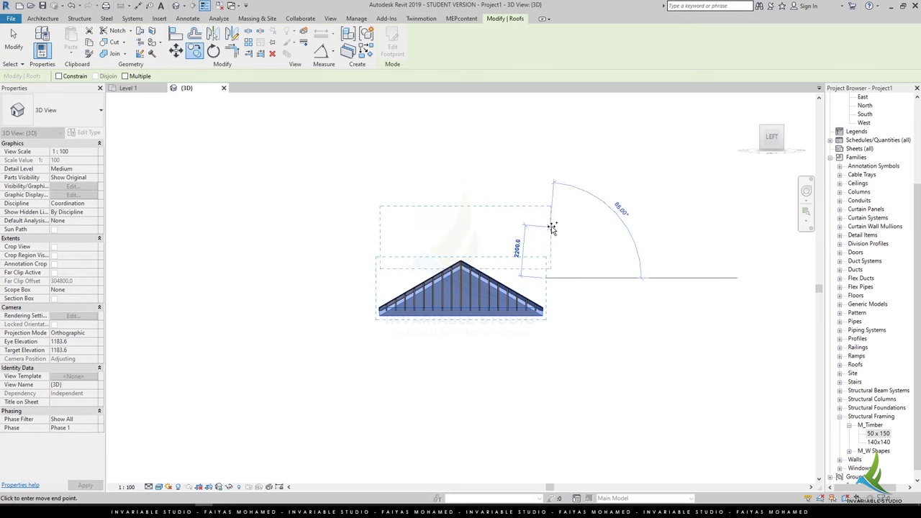
pyautogui.click(547, 212)
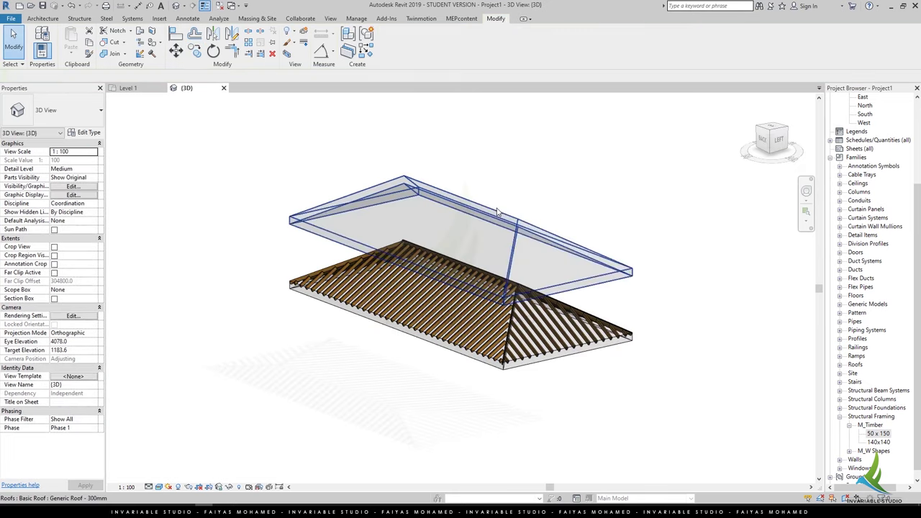
pyautogui.keyDown('shift'); pyautogui.moveTo(547, 213); pyautogui.dragTo(295, 262, button='middle'); pyautogui.keyUp('shift')
pyautogui.press('Escape')
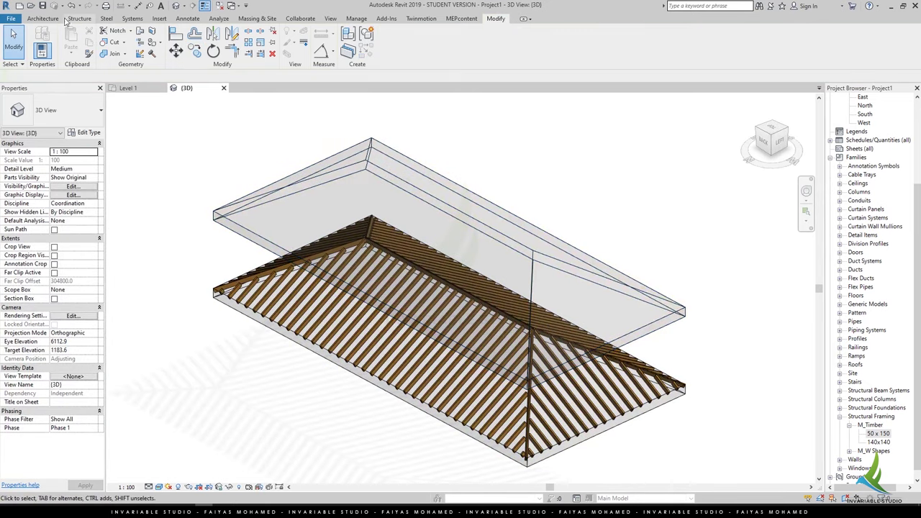
pyautogui.click(79, 18)
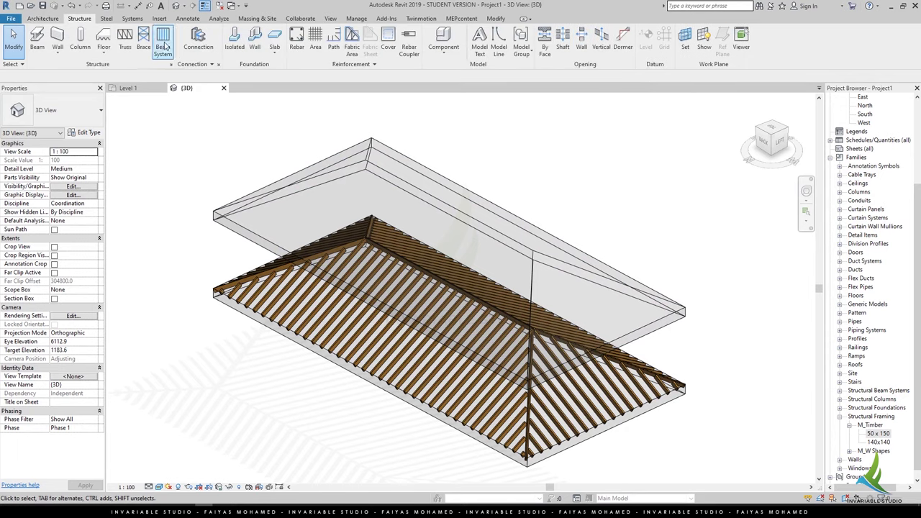
# Start a beam system on the upper roof slope's work plane, picking the slope edges as its boundary.
pyautogui.click(163, 40)
pyautogui.click(526, 39)
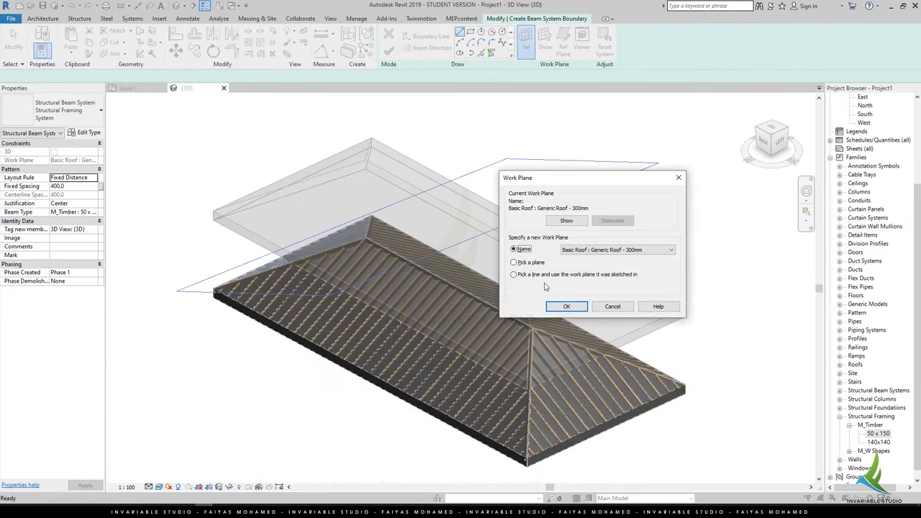
pyautogui.click(567, 307)
pyautogui.click(234, 220)
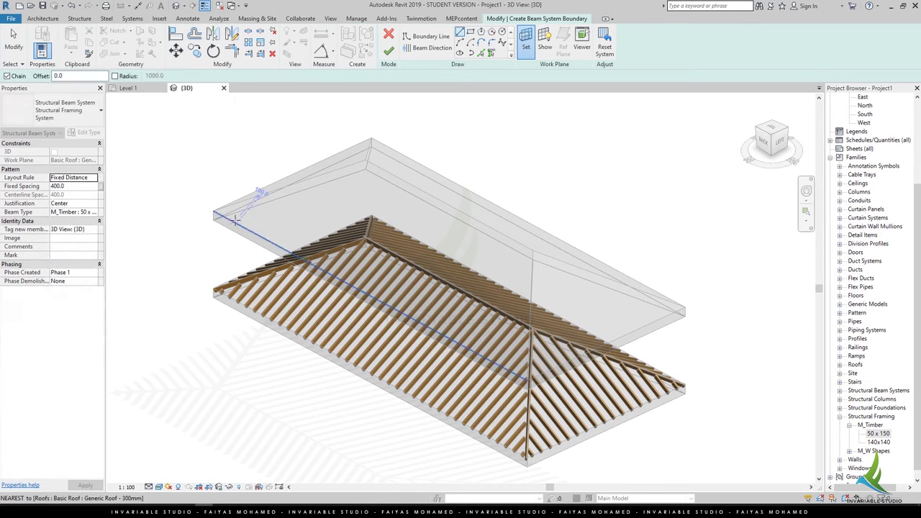
pyautogui.click(480, 54)
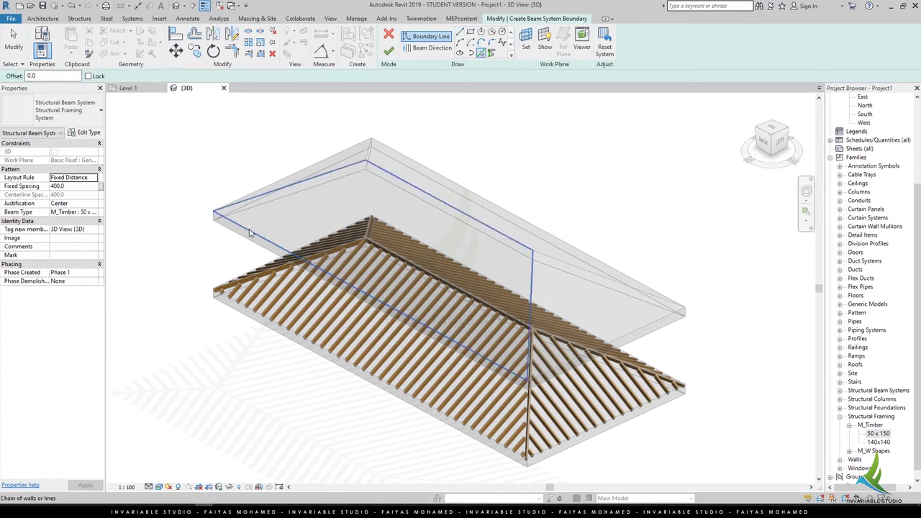
pyautogui.click(444, 166)
# Set the beam direction and choose M_Timber 140x140 as the beam type.
pyautogui.click(449, 48)
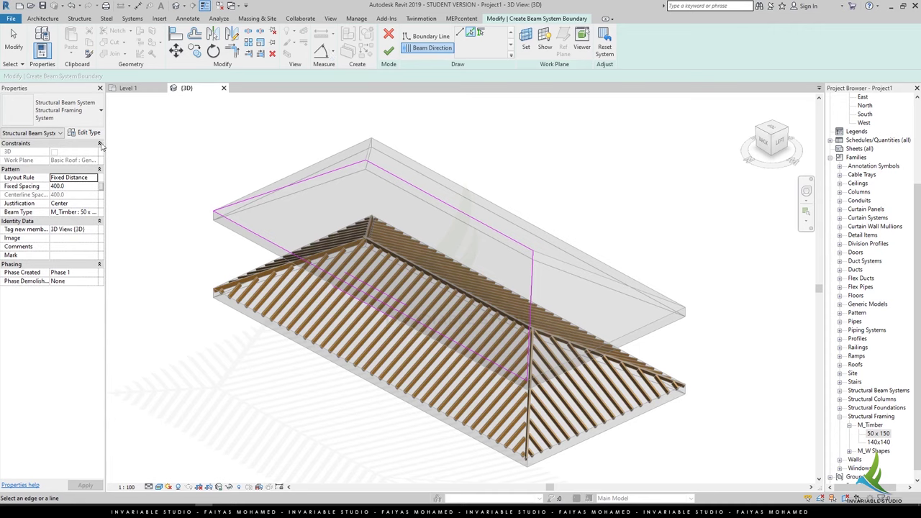
pyautogui.click(100, 110)
pyautogui.click(93, 210)
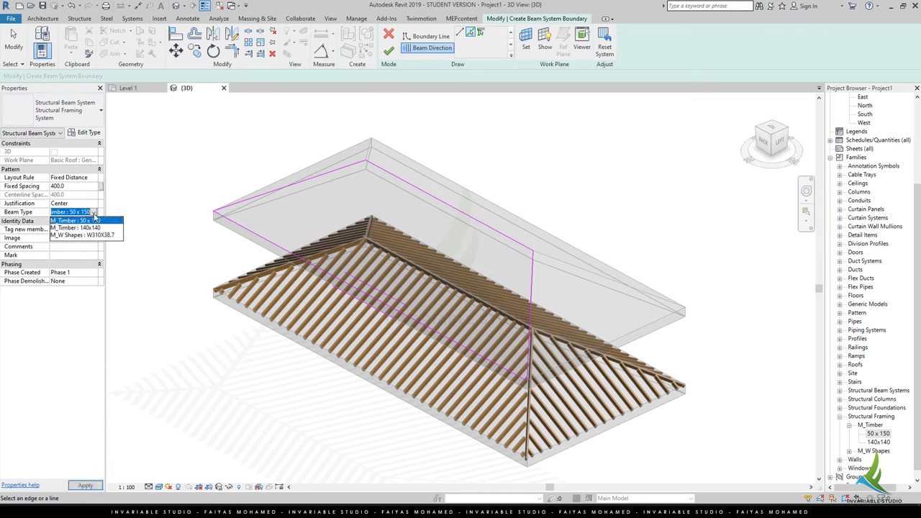
pyautogui.click(89, 228)
pyautogui.click(95, 213)
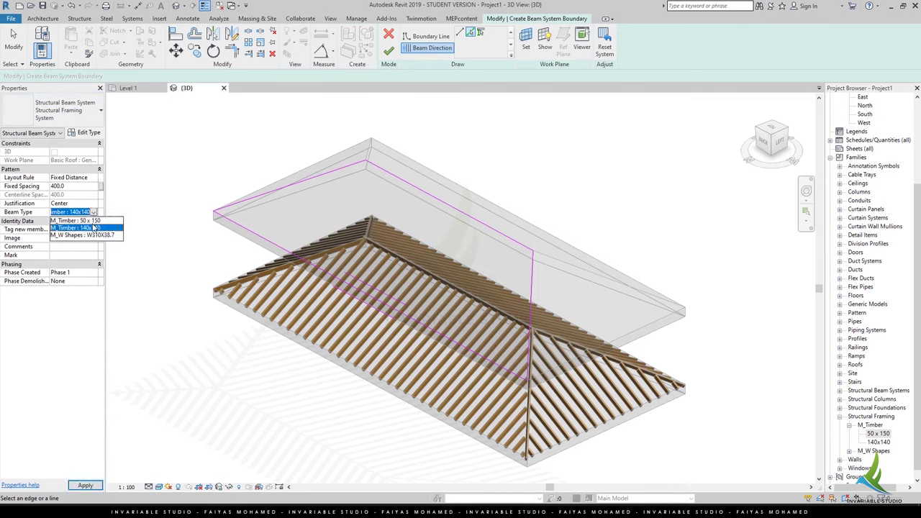
pyautogui.click(95, 230)
# Duplicate the M_Timber 50 x 150 type as '150x50' with b=150 and d=50.
pyautogui.click(878, 433)
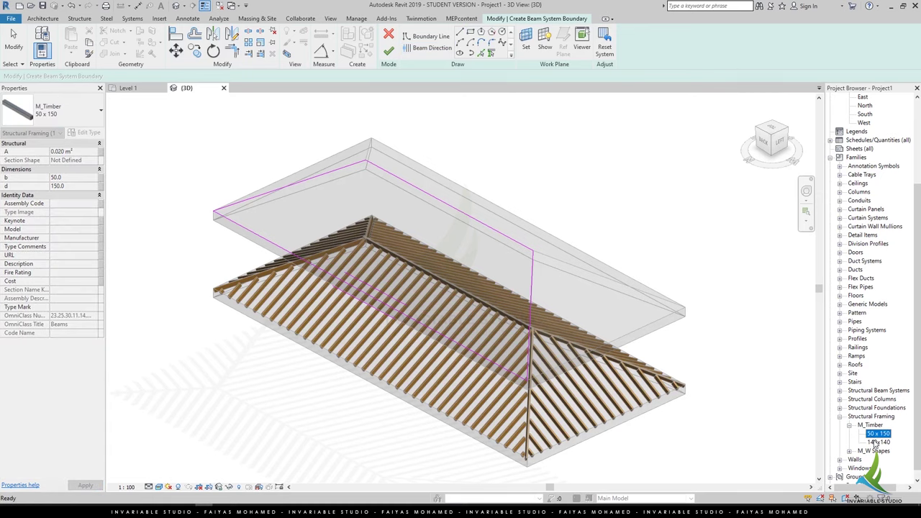
pyautogui.rightClick(876, 441)
pyautogui.click(874, 315)
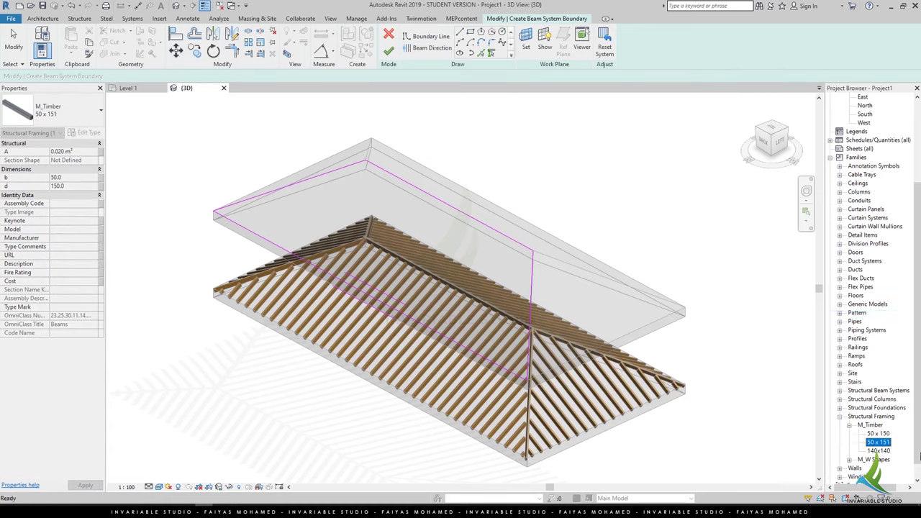
pyautogui.doubleClick(879, 441)
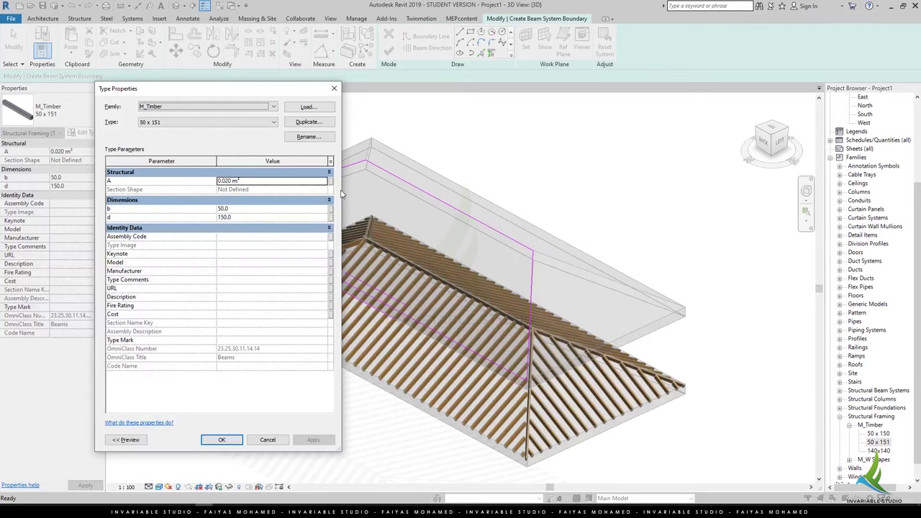
pyautogui.click(306, 137)
pyautogui.write('150x50')
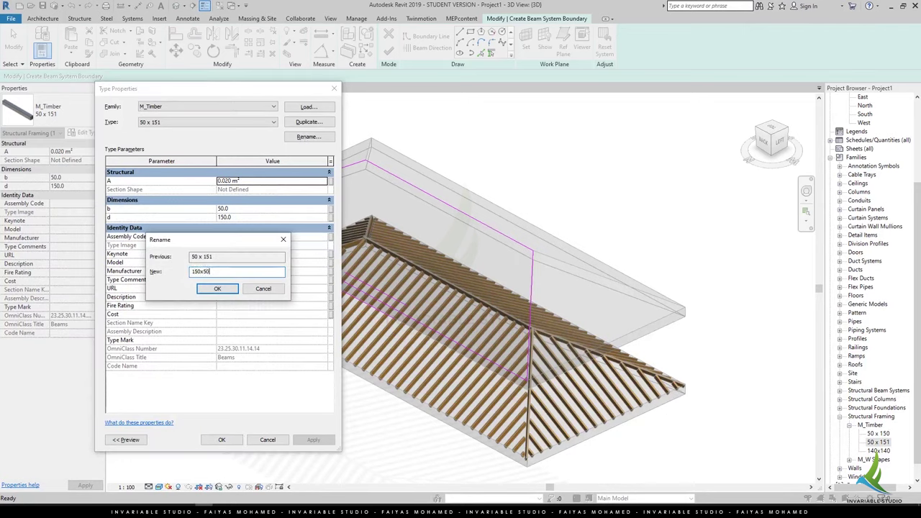
pyautogui.press('Return')
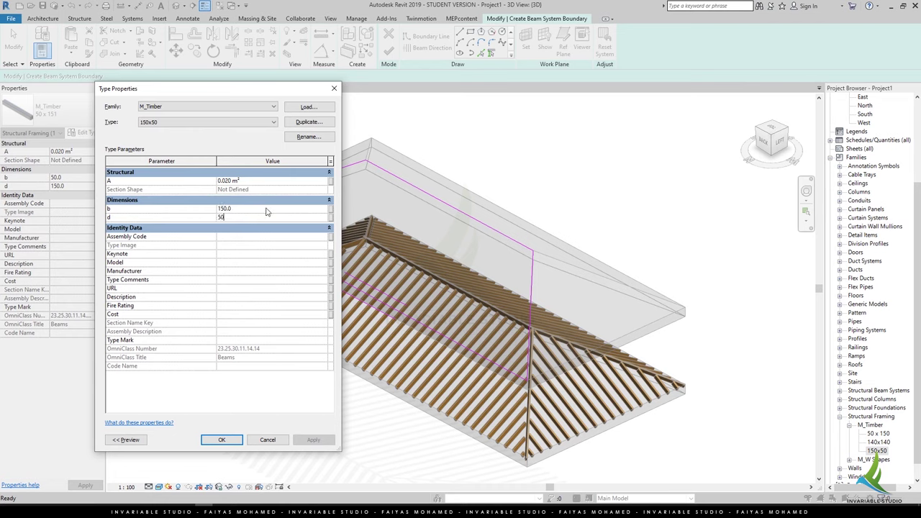
pyautogui.click(221, 441)
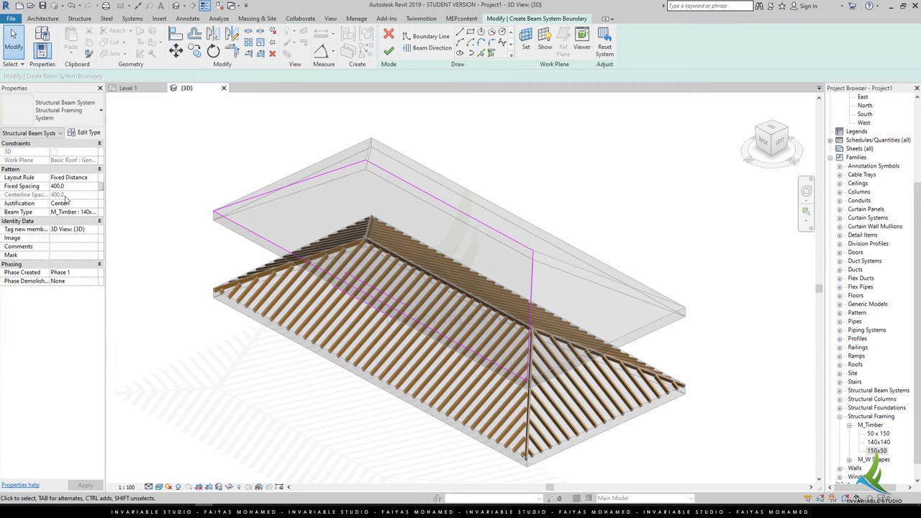
# Use 150x50 as the beam type at 600 fixed spacing and finish the upper-slope beam system.
pyautogui.click(94, 212)
pyautogui.click(94, 235)
pyautogui.write('00')
pyautogui.click(85, 485)
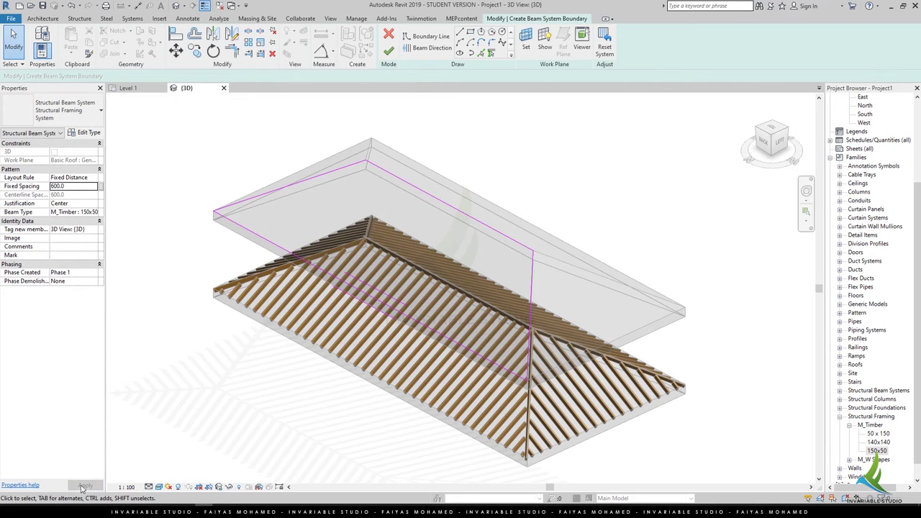
pyautogui.click(388, 53)
pyautogui.scroll(5, 524, 311)
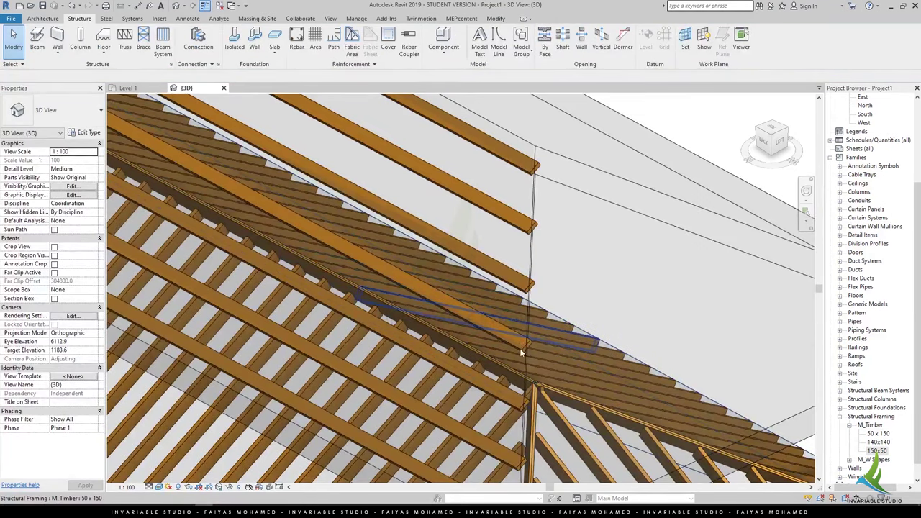
# Orbit onto the upper roof and set the hip-end face as the work plane.
pyautogui.click(781, 141)
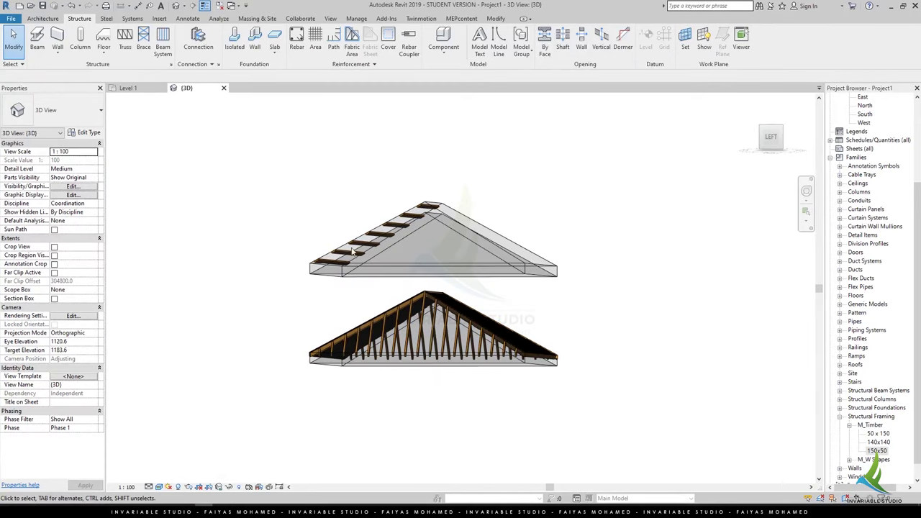
pyautogui.scroll(5, 352, 251)
pyautogui.moveTo(359, 267)
pyautogui.keyDown('shift'); pyautogui.mouseDown(button='middle')
pyautogui.moveTo(419, 321)
pyautogui.moveTo(488, 323)
pyautogui.mouseUp(button='middle'); pyautogui.keyUp('shift')
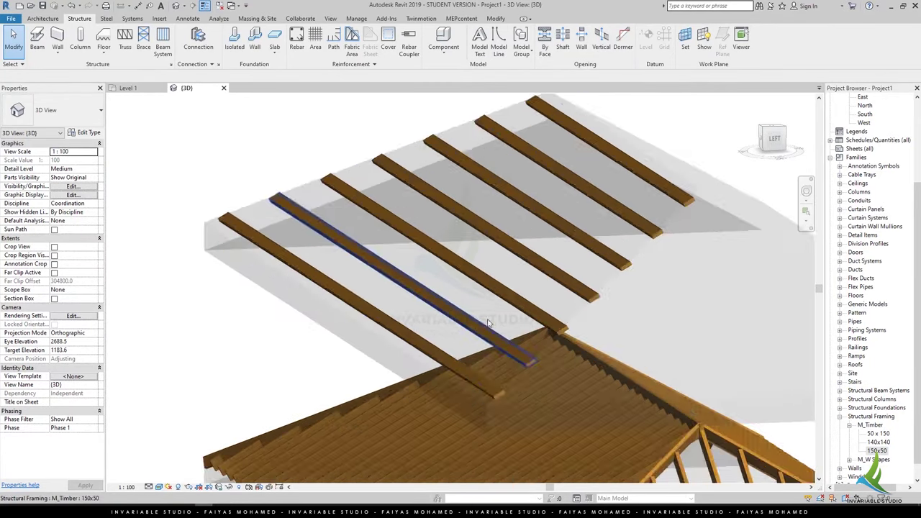
pyautogui.scroll(-4, 487, 323)
pyautogui.click(685, 43)
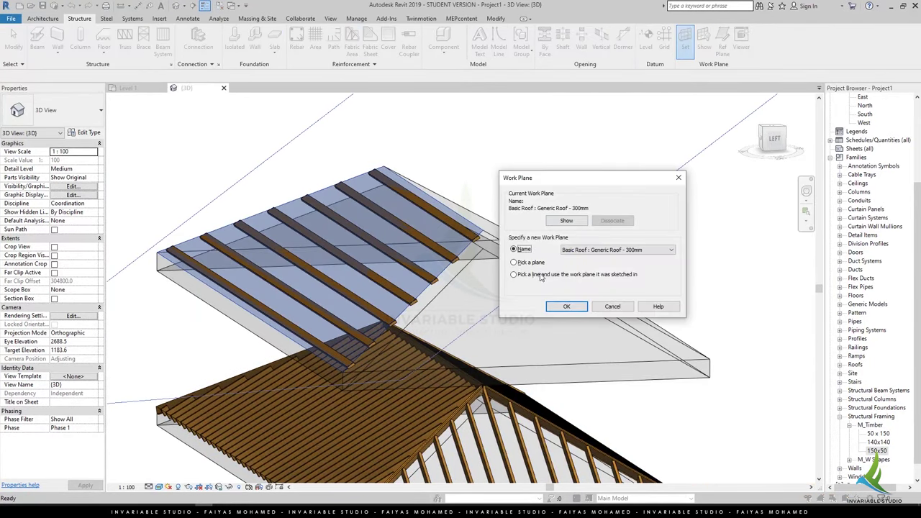
pyautogui.click(556, 311)
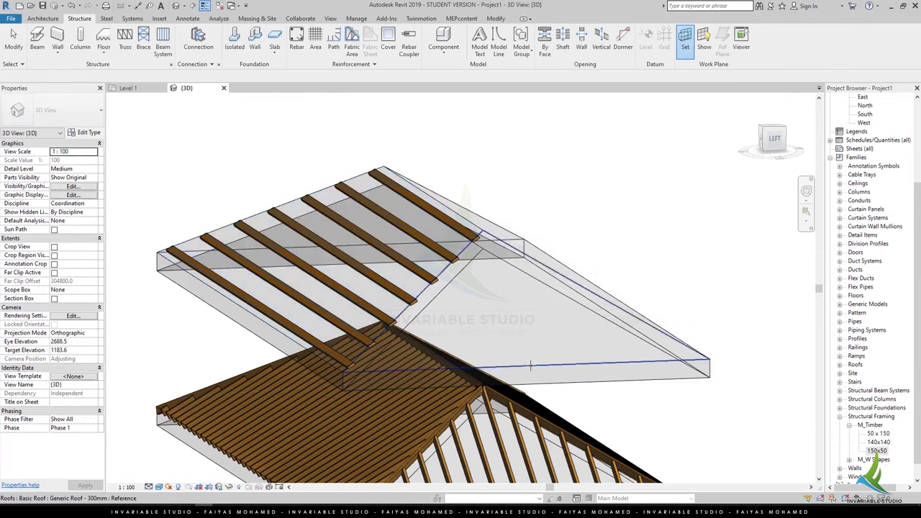
pyautogui.click(509, 254)
pyautogui.keyDown('shift'); pyautogui.moveTo(510, 254); pyautogui.dragTo(575, 274, button='middle'); pyautogui.keyUp('shift')
pyautogui.click(143, 43)
pyautogui.press('Escape')
# Create a beam system on the hip-end slope, outlining its boundary and finishing it.
pyautogui.click(159, 40)
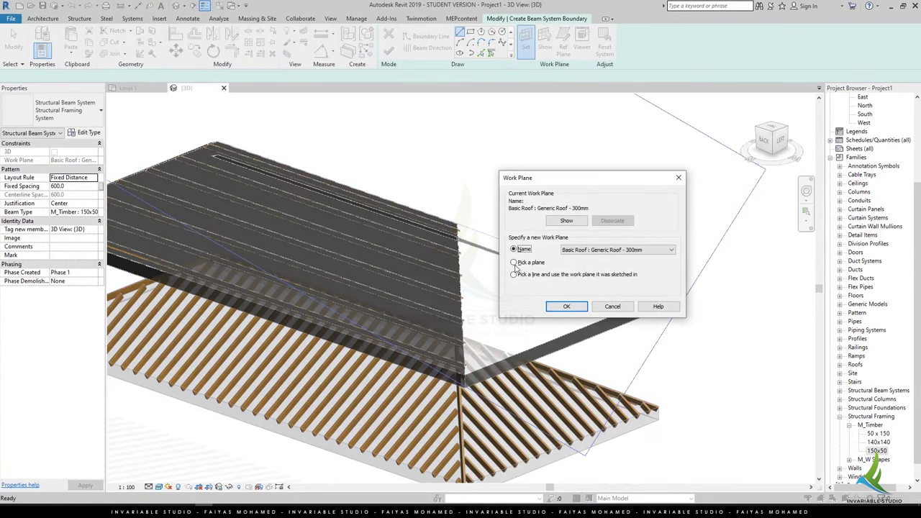
pyautogui.click(566, 307)
pyautogui.click(504, 238)
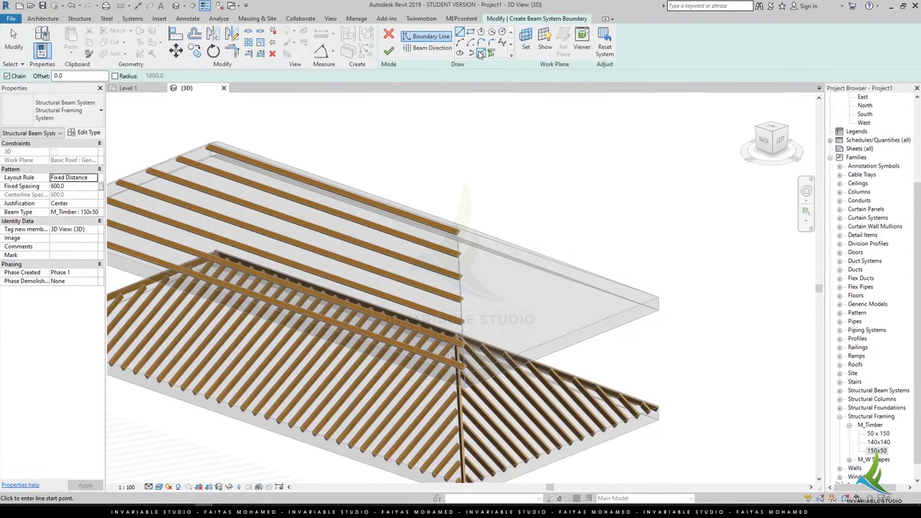
pyautogui.press('Tab')
pyautogui.click(557, 341)
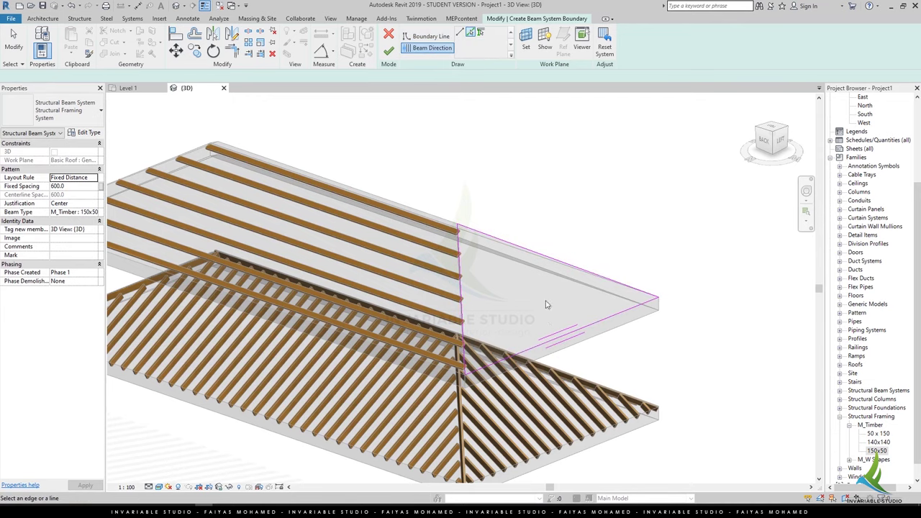
pyautogui.click(389, 52)
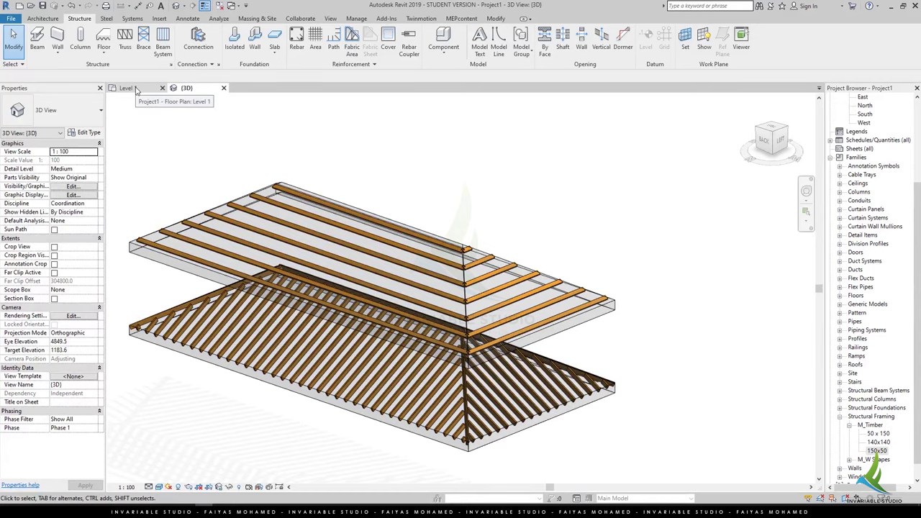
# Select the hip-end beam system in 3D, then open the Level 1 floor plan.
pyautogui.click(130, 88)
pyautogui.scroll(-3, 431, 291)
pyautogui.click(187, 88)
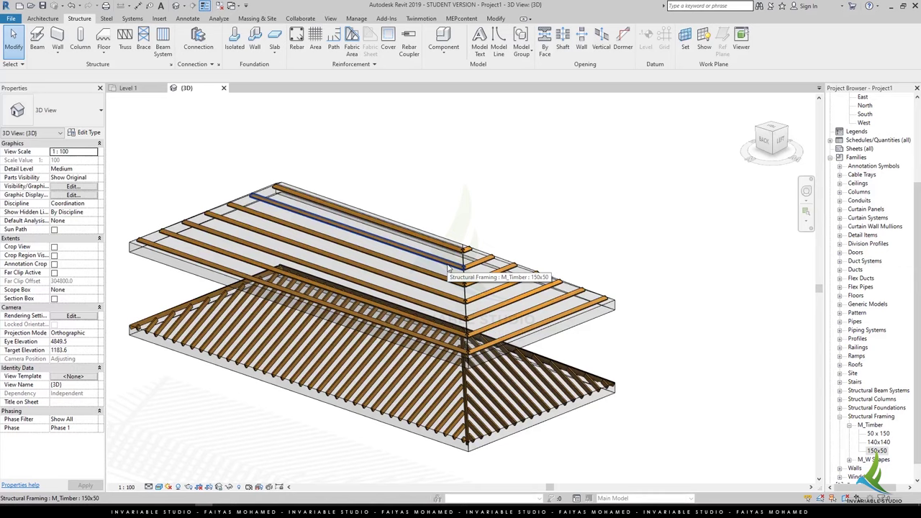
pyautogui.click(466, 279)
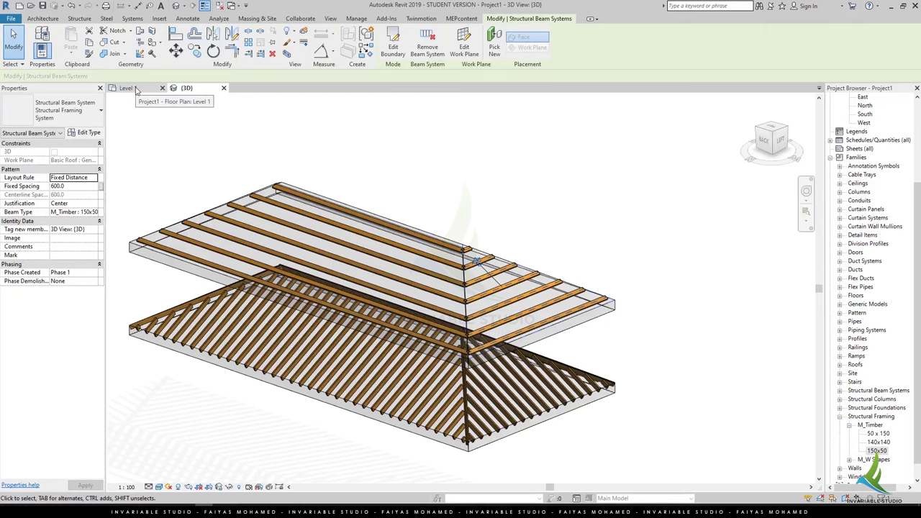
pyautogui.click(137, 90)
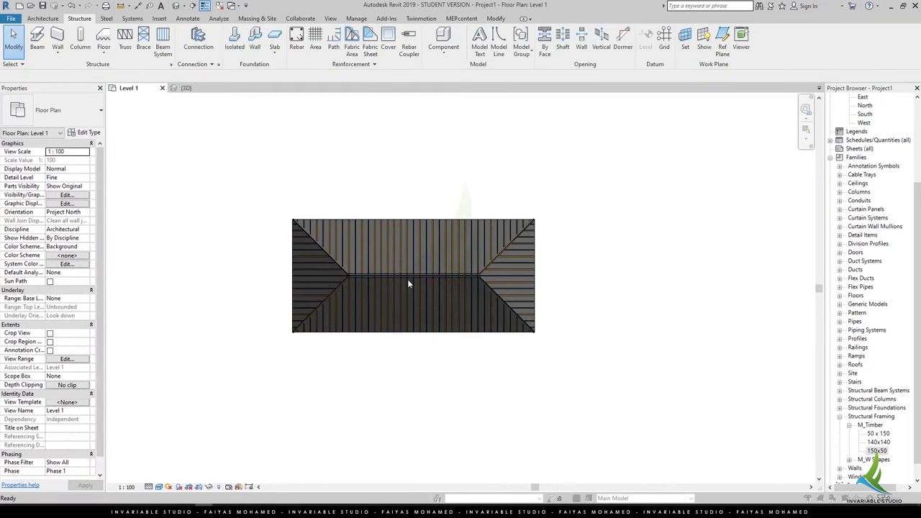
# Adjust the Level 1 view range cut plane so the roof timber shows in plan.
pyautogui.press('v')
pyautogui.press('v')
pyautogui.press('Escape')
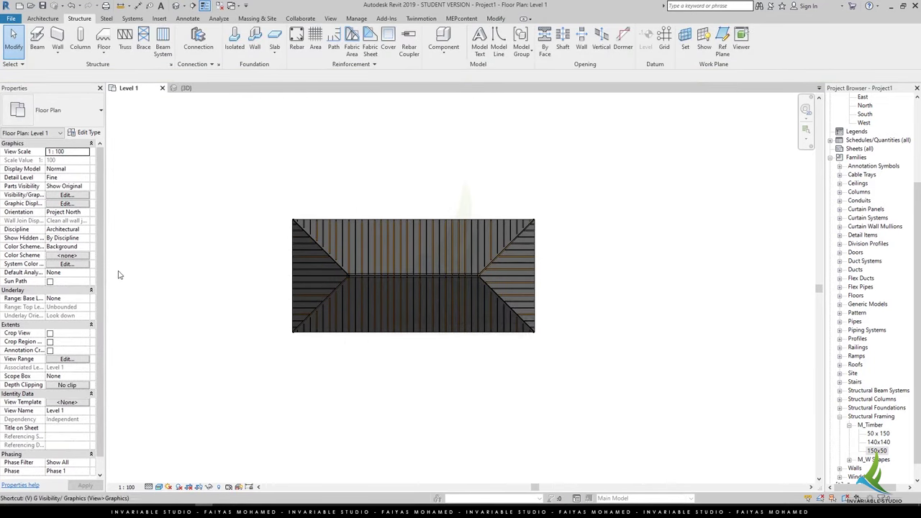
pyautogui.press('v')
pyautogui.press('r')
pyautogui.write('4400')
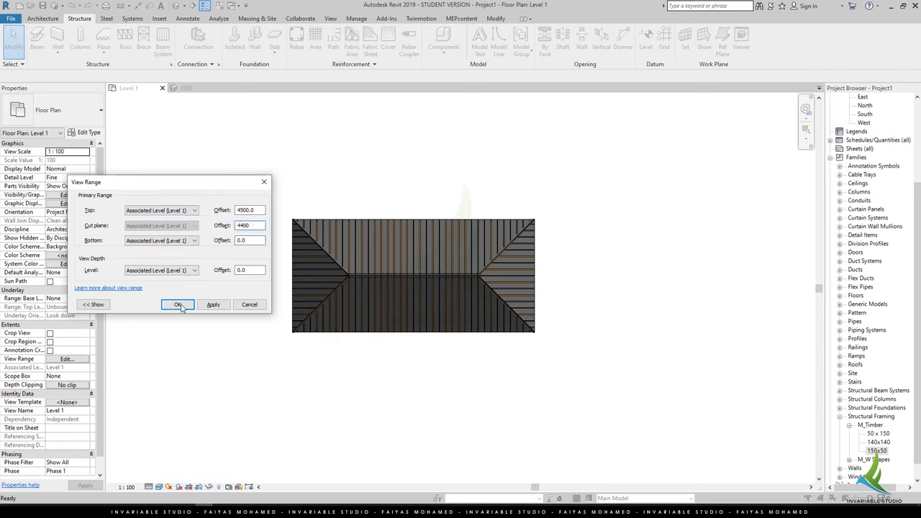
pyautogui.click(178, 305)
pyautogui.scroll(3, 338, 241)
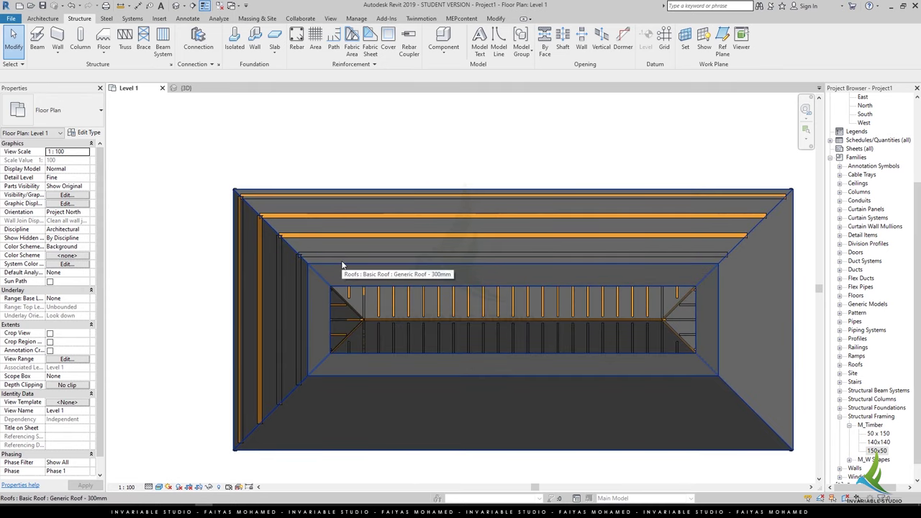
# Mirror the purlin beam system across an axis drawn at the roof midpoint.
pyautogui.click(323, 280)
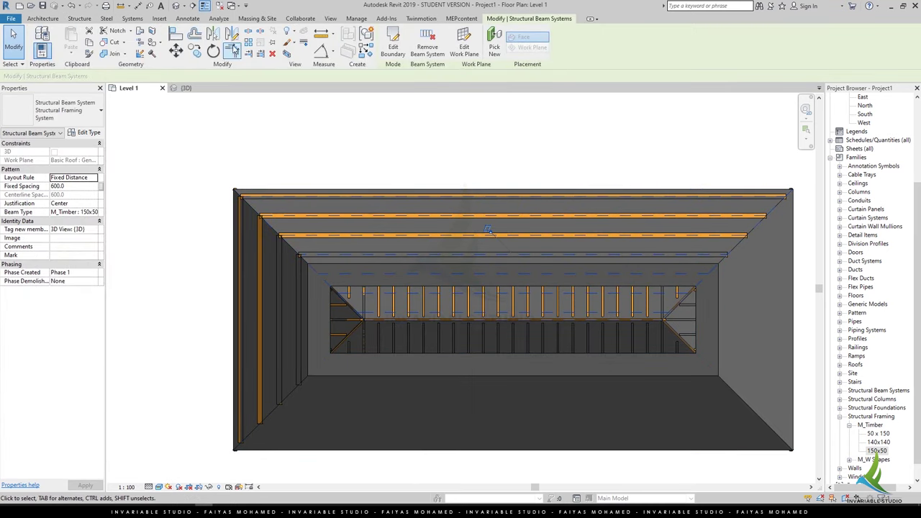
pyautogui.press('d')
pyautogui.press('m')
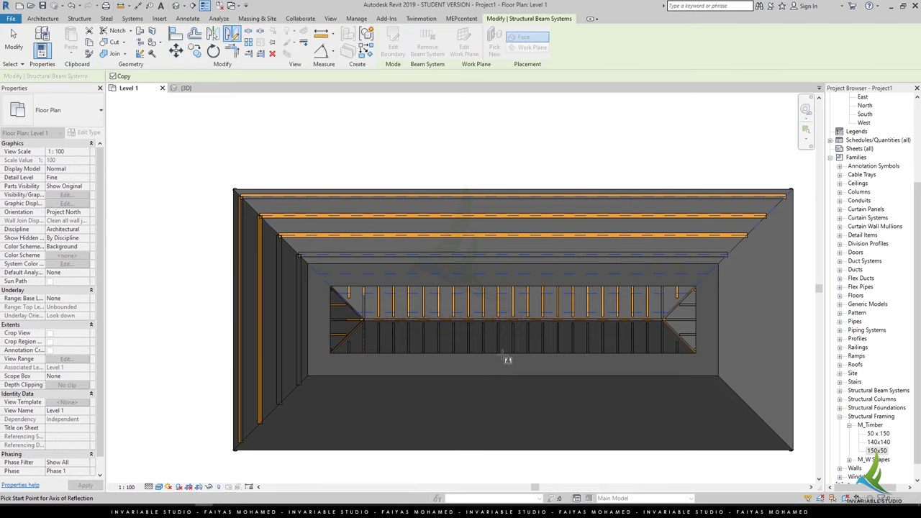
pyautogui.scroll(-2, 507, 359)
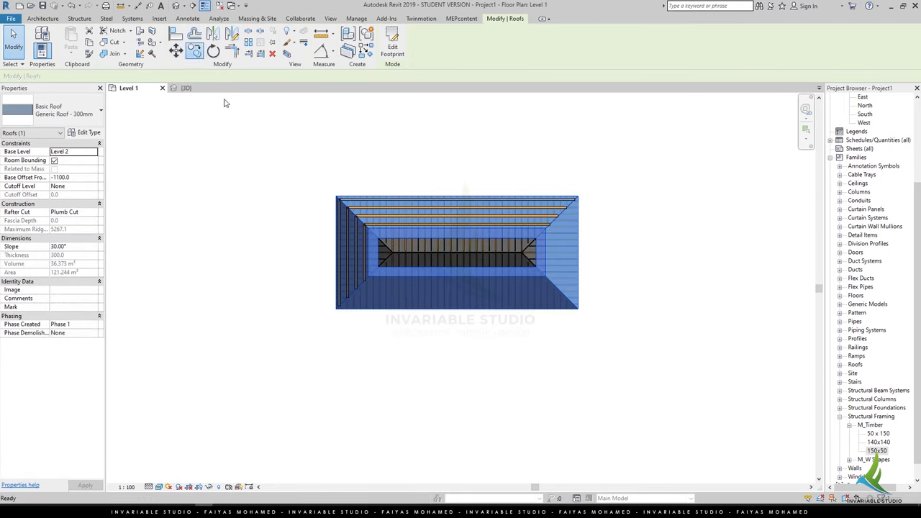
pyautogui.click(448, 441)
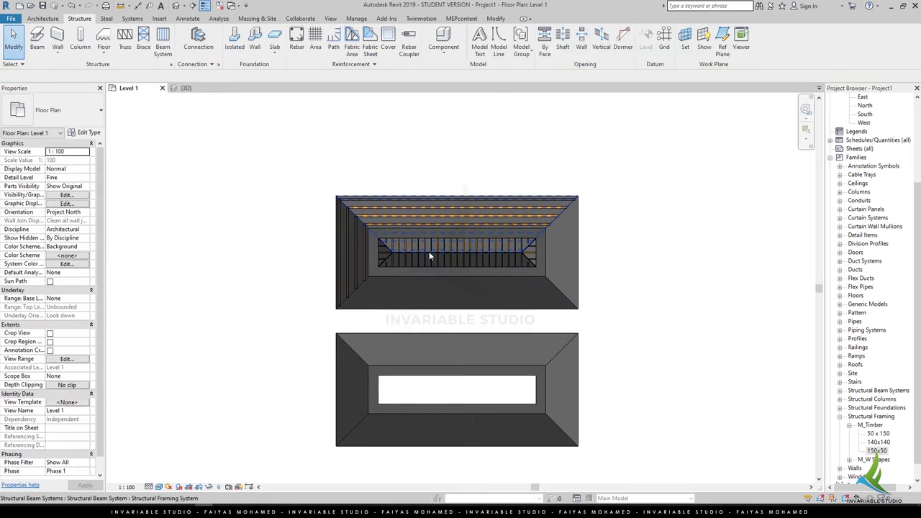
pyautogui.click(429, 256)
pyautogui.click(231, 34)
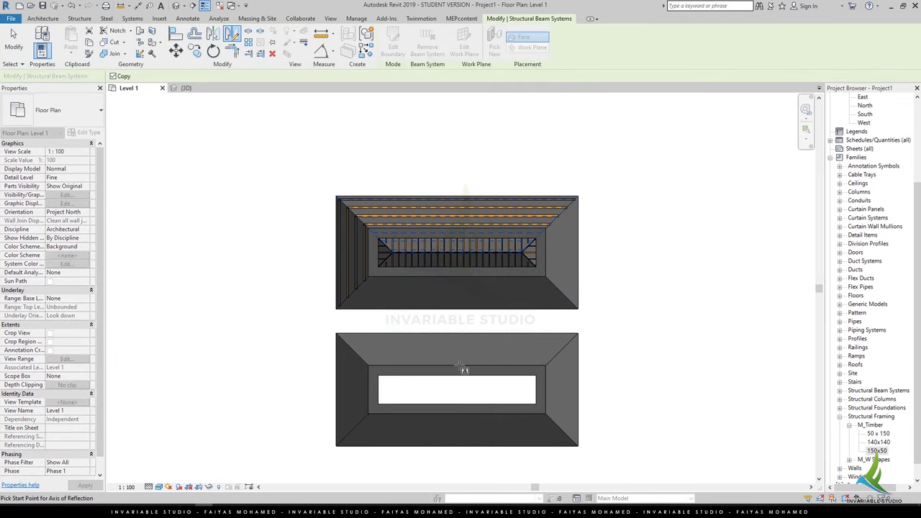
pyautogui.click(456, 333)
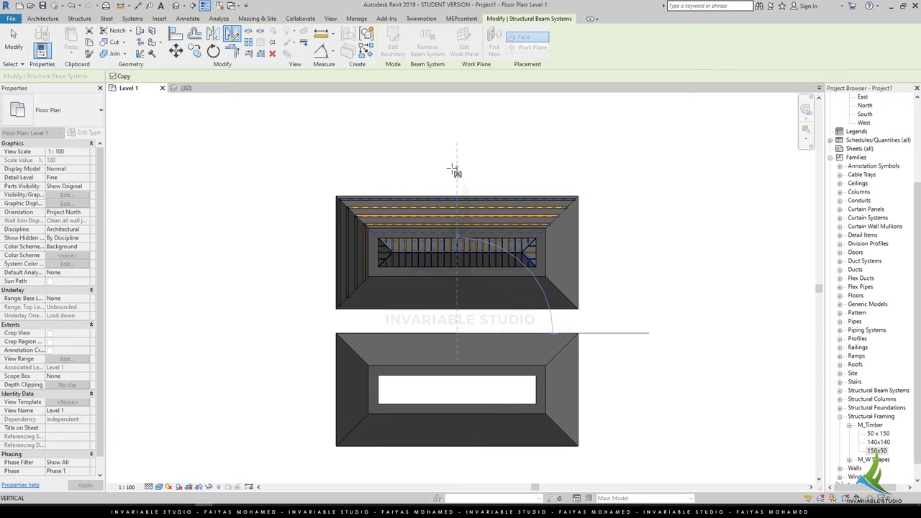
pyautogui.click(456, 171)
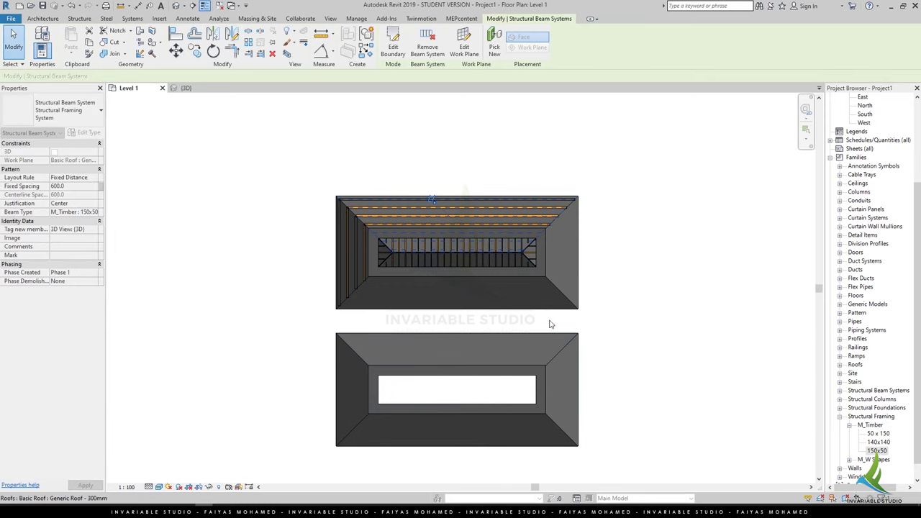
# Copy the upper roof to the right and mirror the purlins onto the opposite slope.
pyautogui.click(580, 259)
pyautogui.click(469, 265)
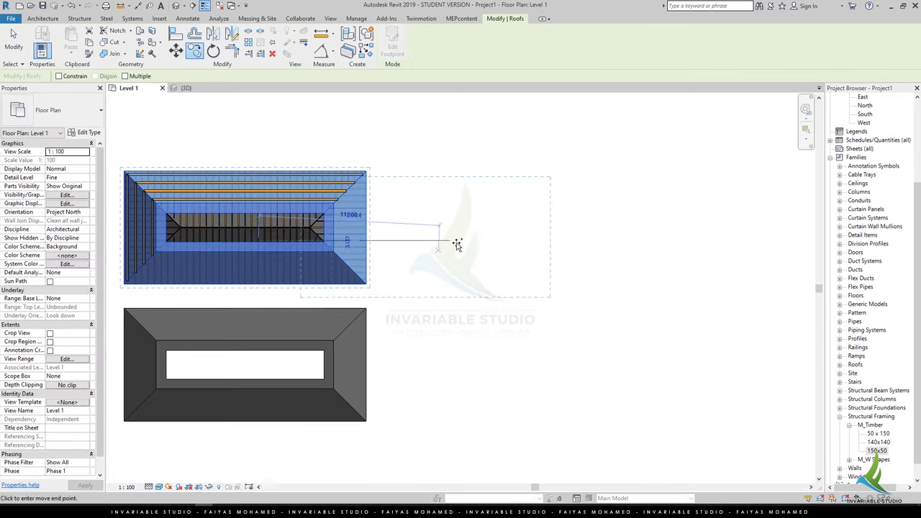
pyautogui.click(582, 247)
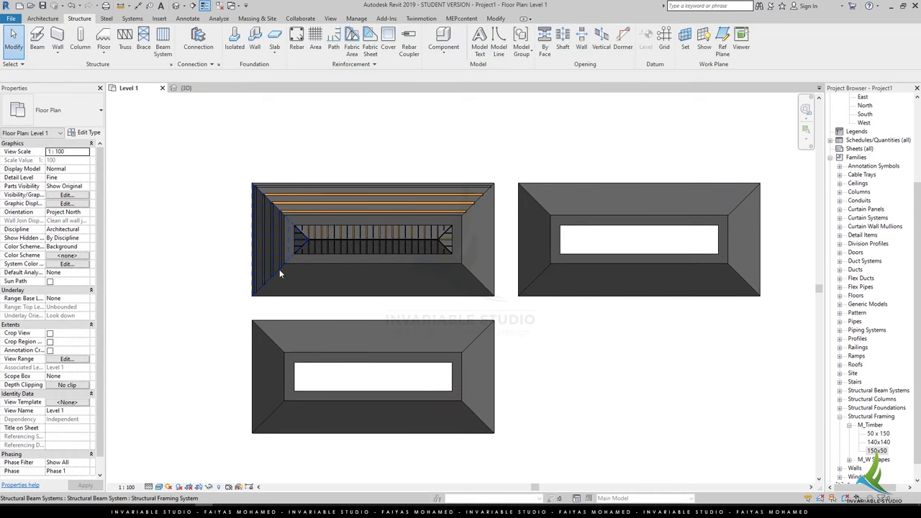
pyautogui.click(280, 273)
pyautogui.click(231, 36)
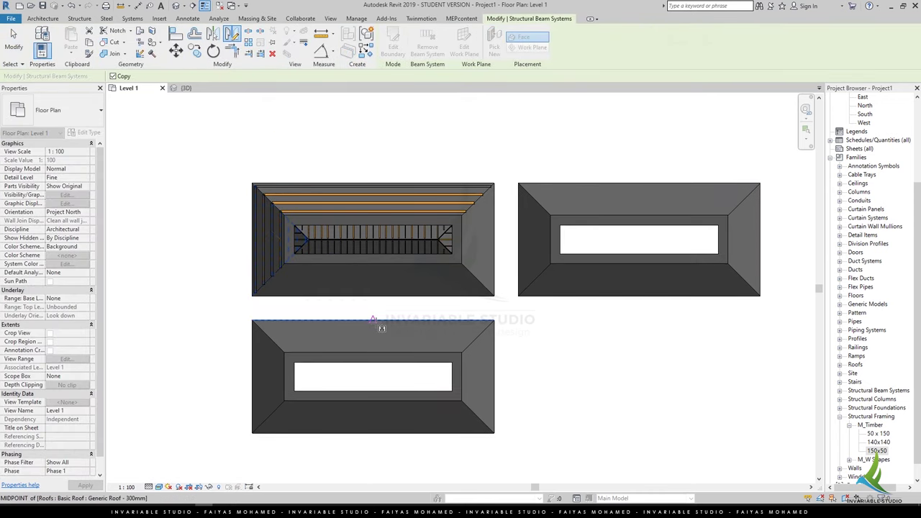
pyautogui.click(369, 144)
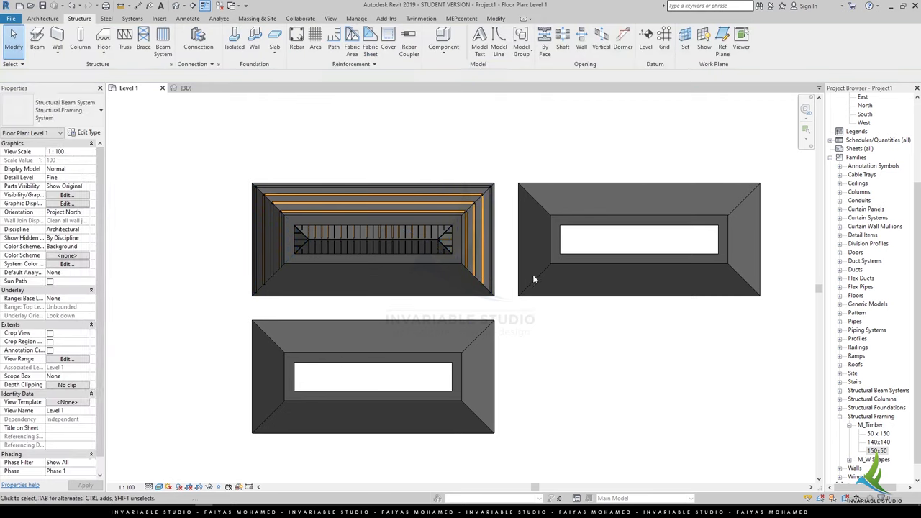
# Cancel a further mirror, delete the extra roof copies, and orbit the framing in 3D.
pyautogui.click(425, 222)
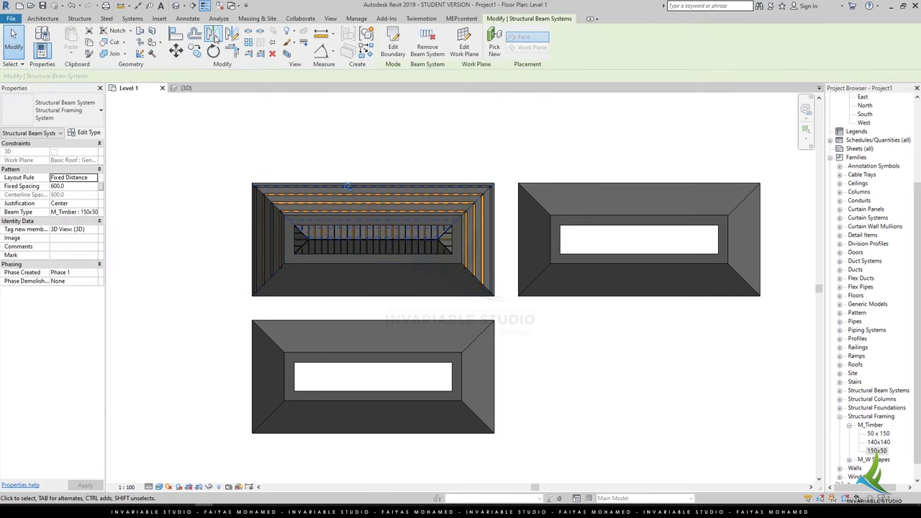
pyautogui.click(231, 36)
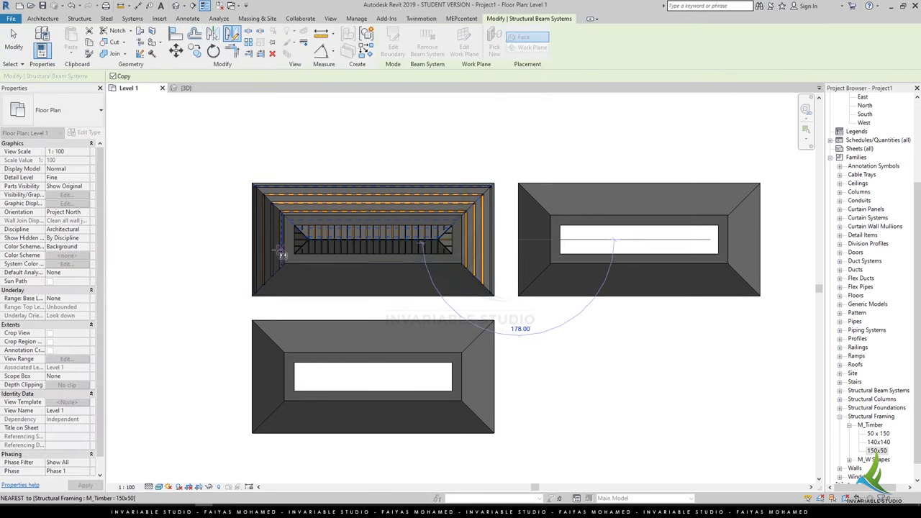
pyautogui.press('Escape')
pyautogui.press('Escape')
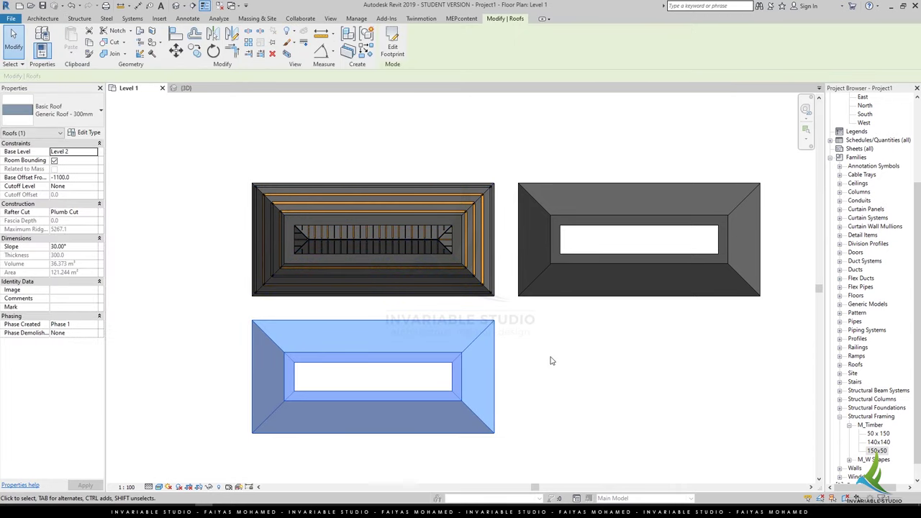
pyautogui.hotkey('ctrl', 'z')
pyautogui.click(557, 278)
pyautogui.press('Delete')
pyautogui.click(186, 88)
pyautogui.moveTo(403, 309)
pyautogui.keyDown('shift'); pyautogui.mouseDown(button='middle')
pyautogui.moveTo(447, 382)
pyautogui.moveTo(464, 360)
pyautogui.mouseUp(button='middle'); pyautogui.keyUp('shift')
# Change the upper-roof purlin beam system's justification from Center to End, then view the framing from the left.
pyautogui.scroll(1, 471, 341)
pyautogui.scroll(1, 475, 335)
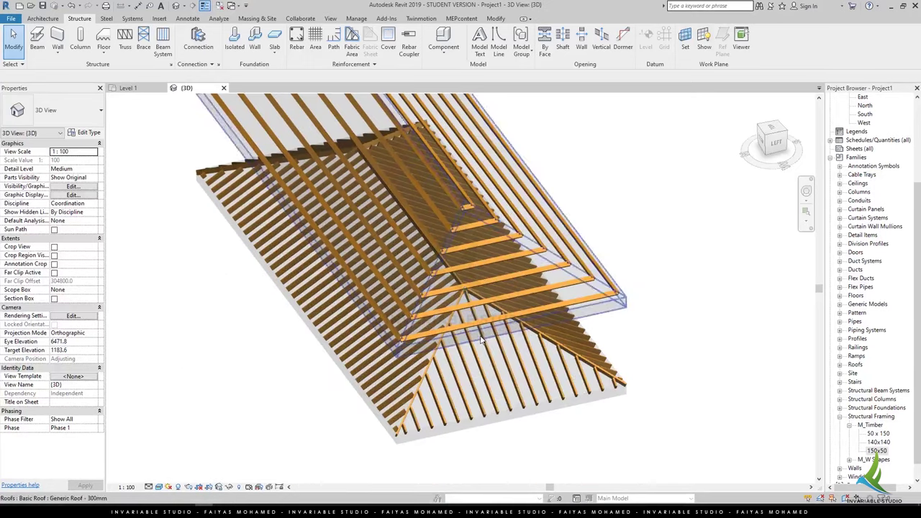
pyautogui.scroll(1, 477, 330)
pyautogui.click(477, 330)
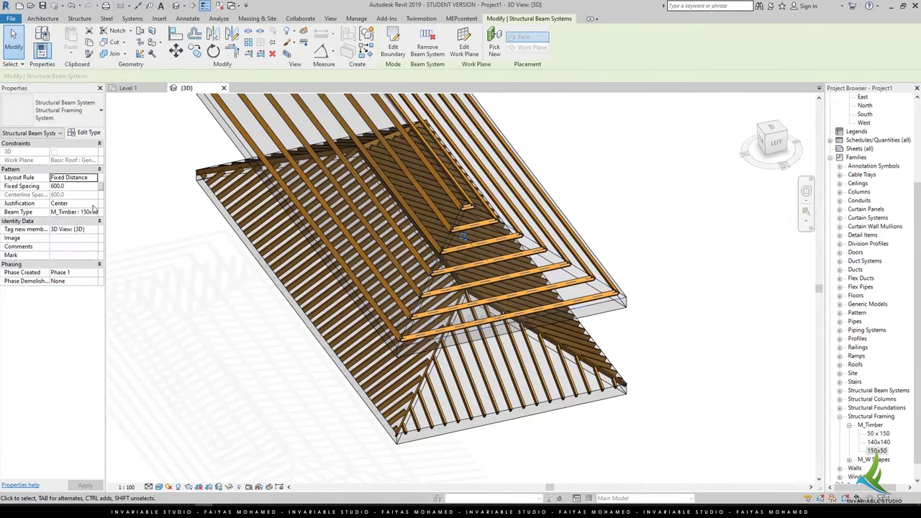
pyautogui.click(93, 204)
pyautogui.click(78, 218)
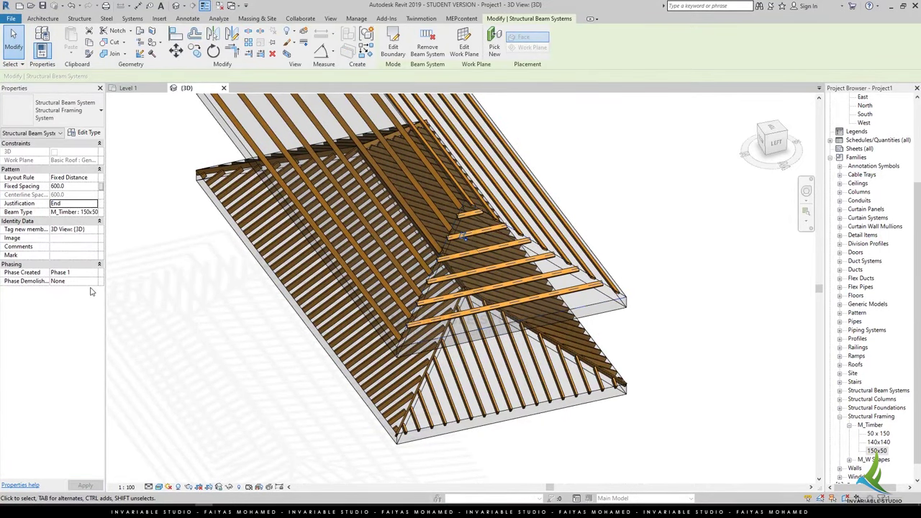
pyautogui.press('Escape')
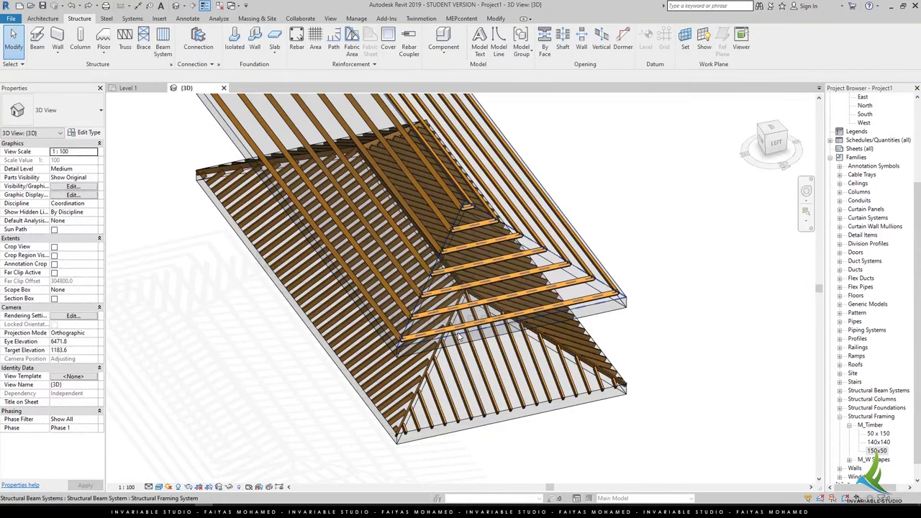
pyautogui.click(776, 141)
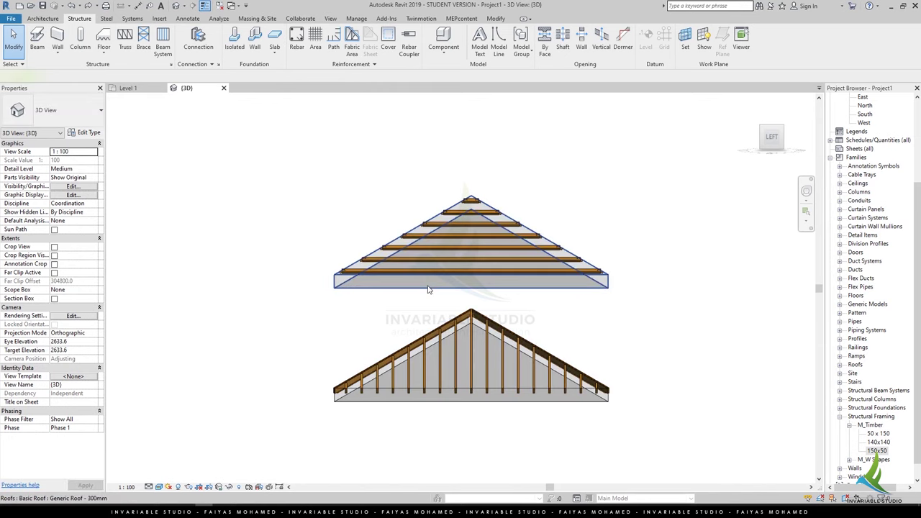
# Filter the side-view selection to Structural Beam Systems and set their justification to Beginning.
pyautogui.moveTo(301, 190); pyautogui.dragTo(300, 191)
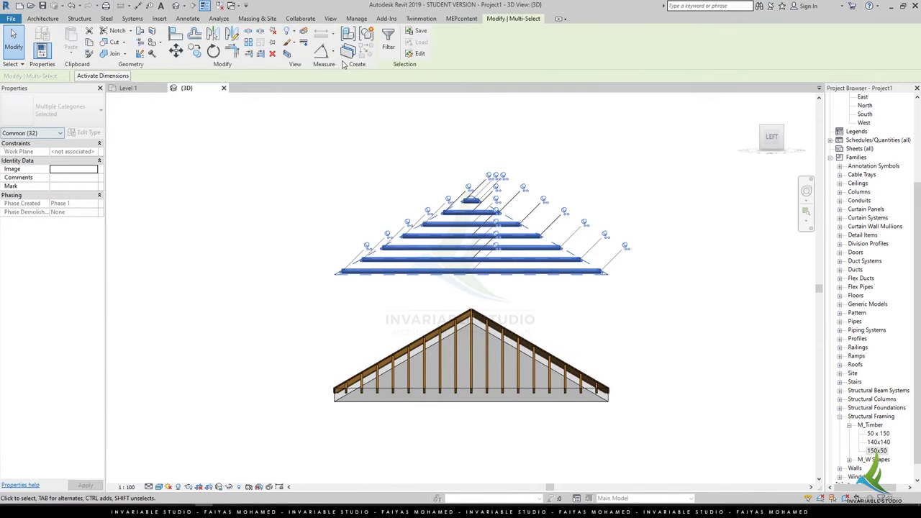
pyautogui.click(389, 40)
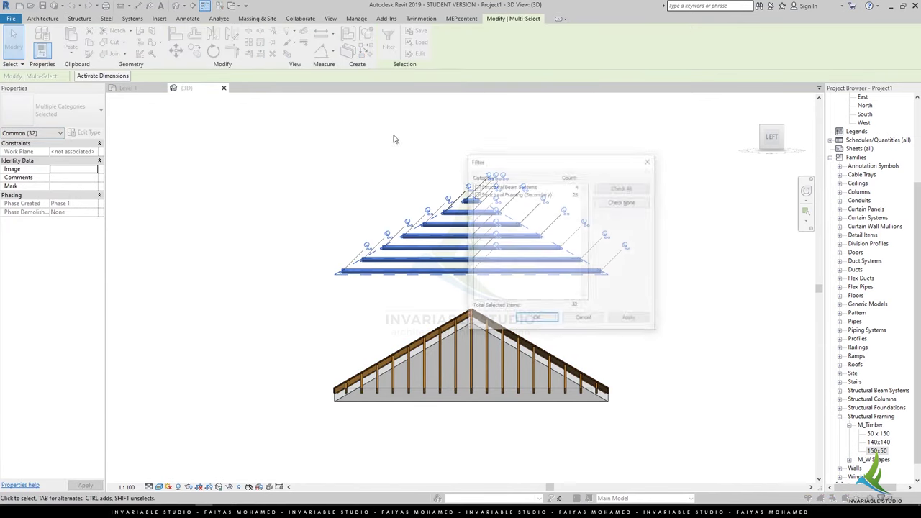
pyautogui.click(536, 320)
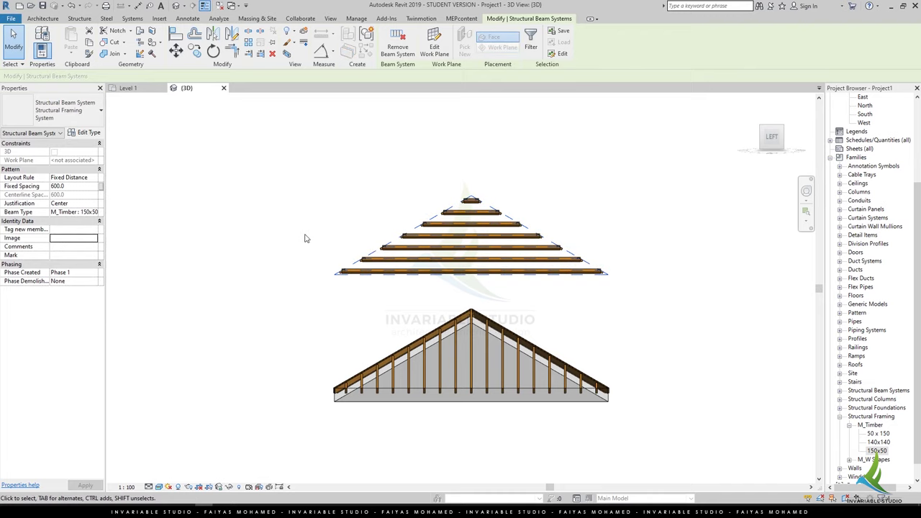
pyautogui.click(94, 205)
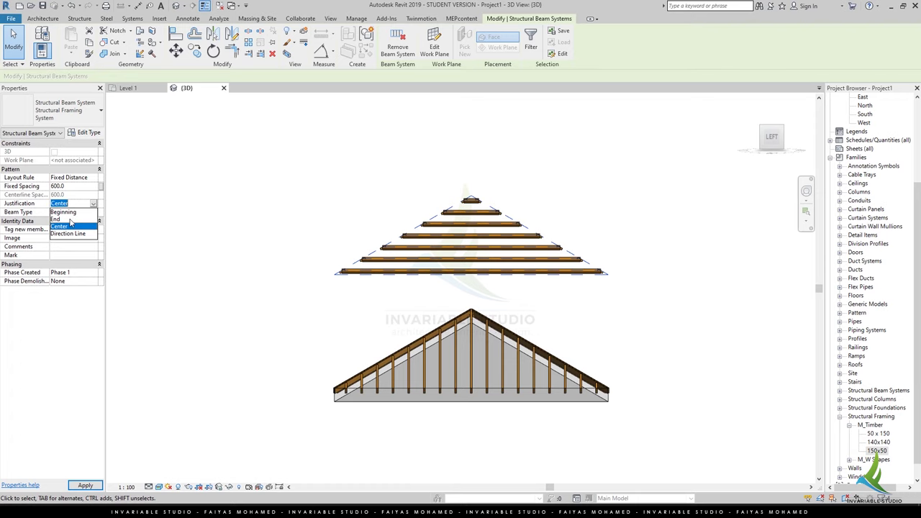
pyautogui.click(86, 487)
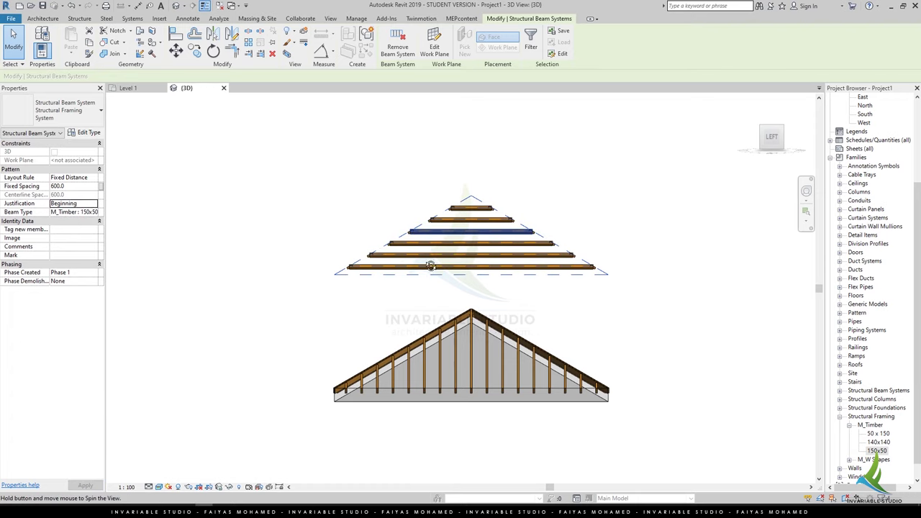
# Check the purlins in 3D, then open the South elevation at fine detail.
pyautogui.keyDown('shift'); pyautogui.moveTo(432, 262); pyautogui.dragTo(816, 149, button='middle'); pyautogui.keyUp('shift')
pyautogui.click(775, 138)
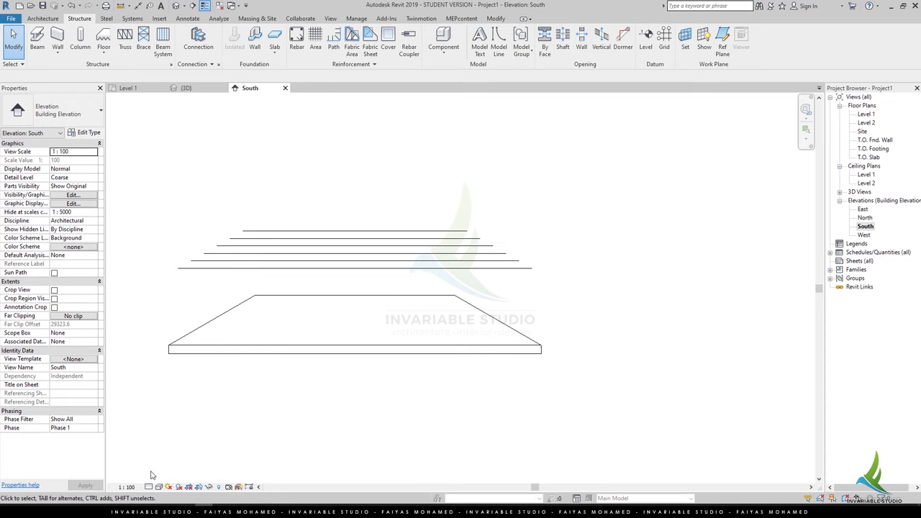
pyautogui.click(158, 487)
# Show the South elevation at fine detail in Shaded visual style, with nothing selected.
pyautogui.click(155, 471)
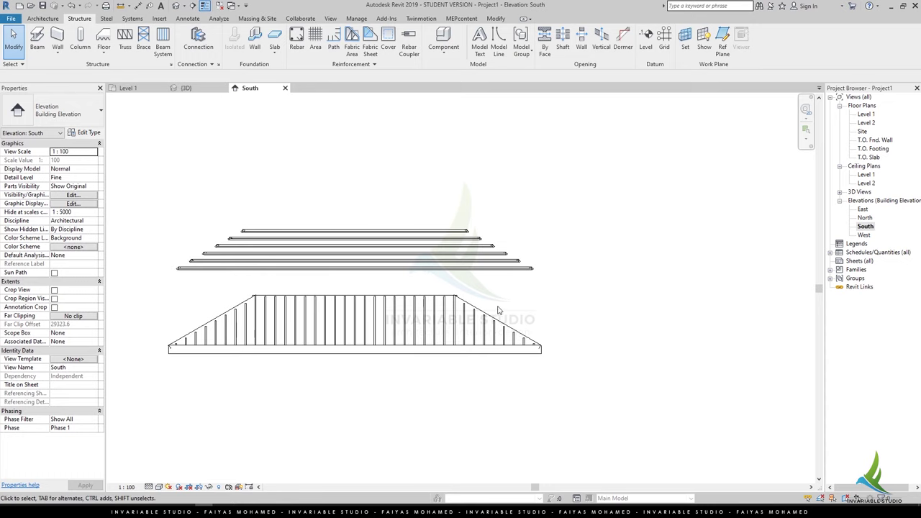
pyautogui.moveTo(539, 287); pyautogui.dragTo(422, 205)
pyautogui.scroll(2, 225, 328)
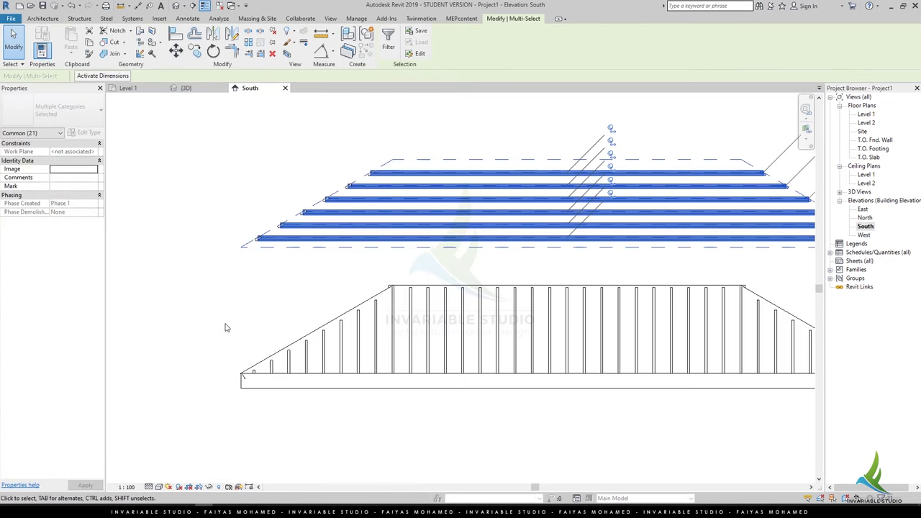
pyautogui.click(159, 486)
pyautogui.click(180, 466)
pyautogui.click(304, 242)
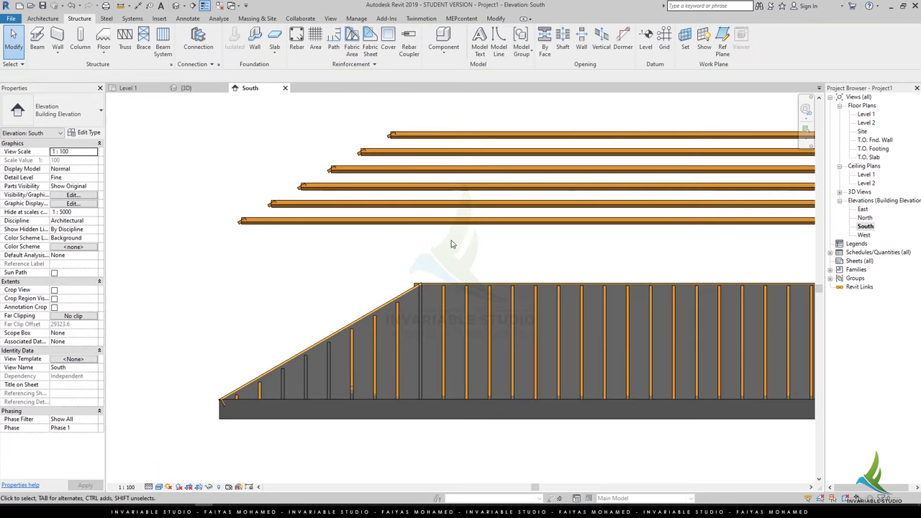
pyautogui.click(451, 221)
pyautogui.click(460, 244)
pyautogui.scroll(-2, 472, 222)
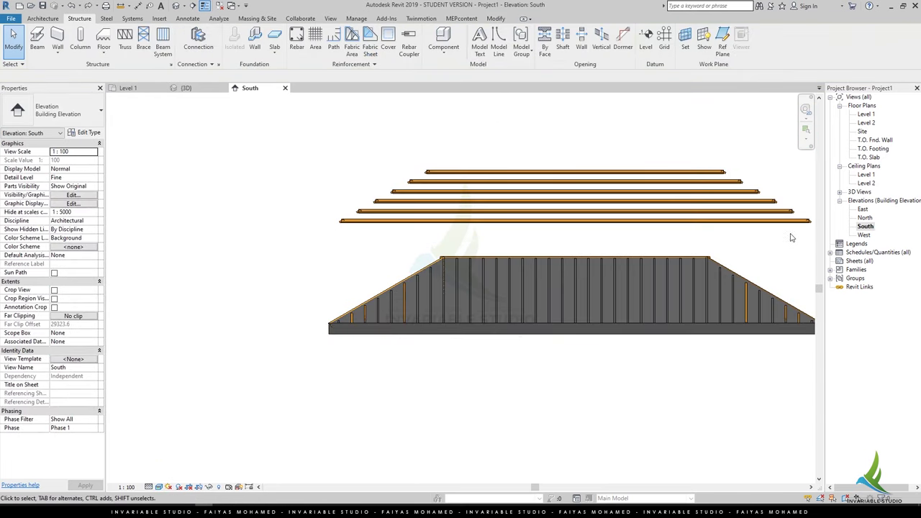
# Move the five floating 150x50 purlins down so they rest on the roof slope.
pyautogui.moveTo(791, 238); pyautogui.dragTo(302, 159)
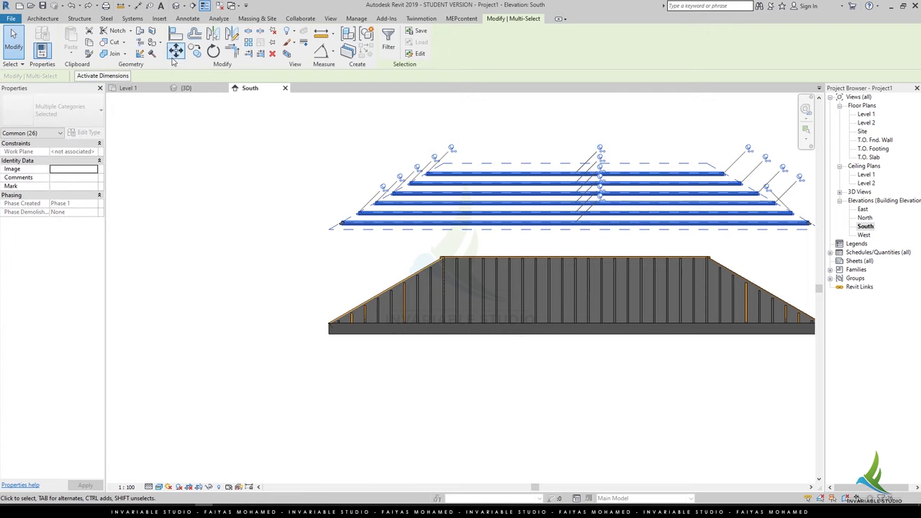
pyautogui.click(175, 50)
pyautogui.scroll(2, 345, 187)
pyautogui.scroll(2, 328, 230)
pyautogui.scroll(2, 316, 211)
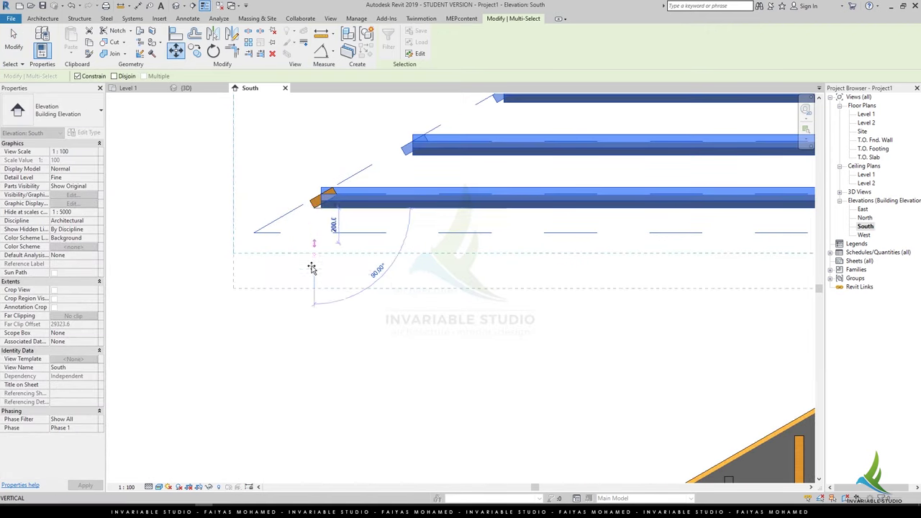
pyautogui.keyDown('ctrl'); pyautogui.scroll(-3, 302, 302); pyautogui.keyUp('ctrl')
pyautogui.keyDown('ctrl'); pyautogui.scroll(-3, 302, 360); pyautogui.keyUp('ctrl')
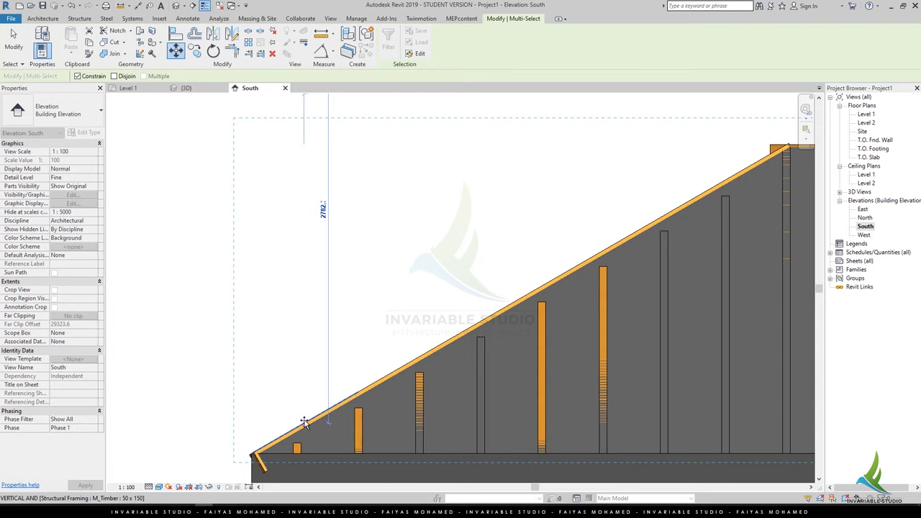
pyautogui.click(305, 421)
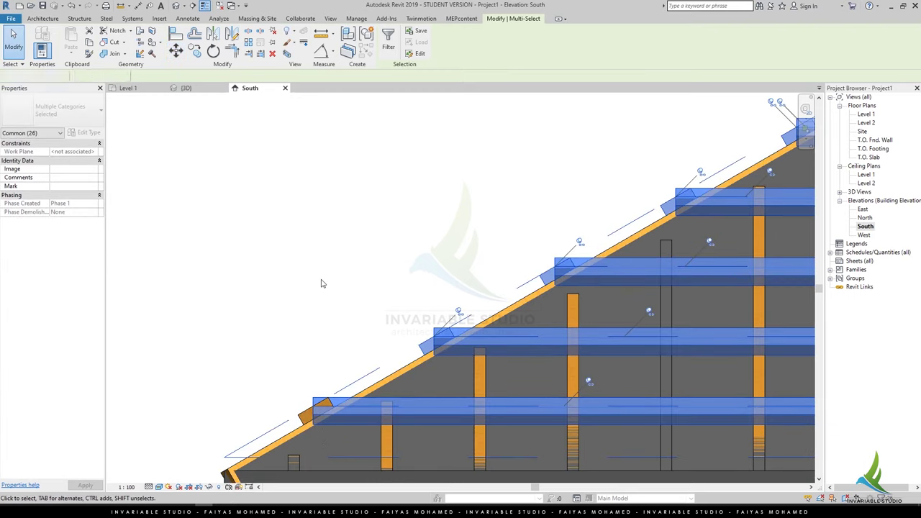
pyautogui.press('Escape')
pyautogui.hotkey('ctrl', 'Tab')
pyautogui.scroll(2, 321, 432)
# Orbit the 3D roof framing to a low angle, then go to the Level 1 plan.
pyautogui.scroll(4, 323, 444)
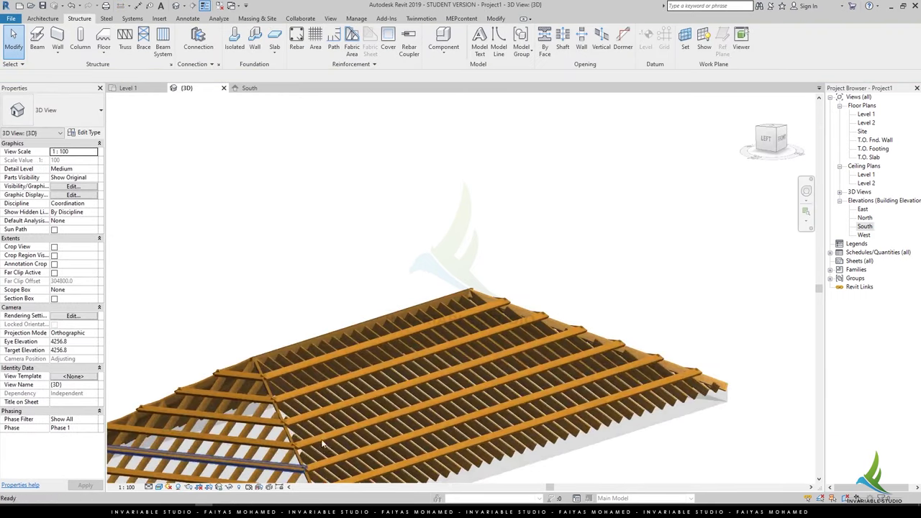
pyautogui.scroll(2, 322, 444)
pyautogui.scroll(3, 447, 315)
pyautogui.scroll(2, 392, 341)
pyautogui.scroll(-2, 441, 327)
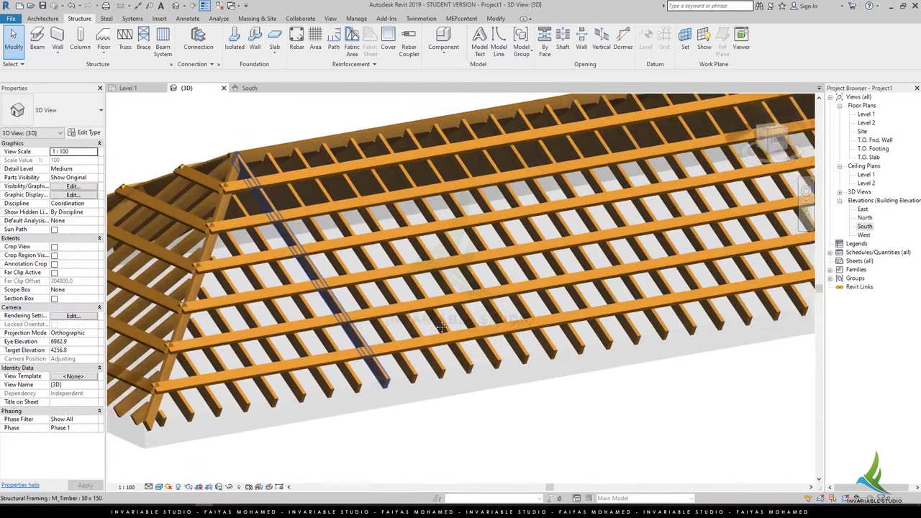
pyautogui.moveTo(441, 327)
pyautogui.keyDown('shift'); pyautogui.mouseDown(button='middle')
pyautogui.moveTo(342, 303)
pyautogui.moveTo(380, 274)
pyautogui.mouseUp(button='middle'); pyautogui.keyUp('shift')
pyautogui.hotkey('ctrl', 'Tab')
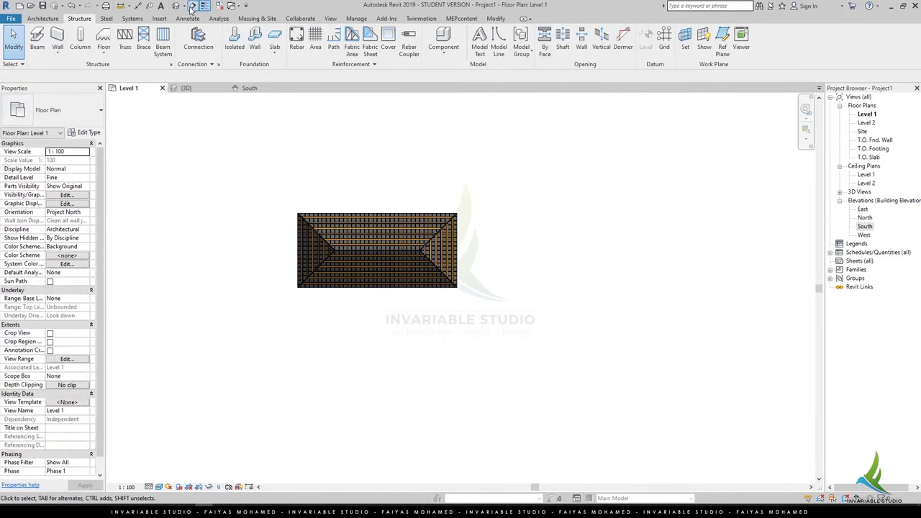
# Draw Section 1 across the roof on Level 1 and open its view.
pyautogui.click(192, 6)
pyautogui.scroll(3, 364, 246)
pyautogui.scroll(1, 385, 350)
pyautogui.click(380, 346)
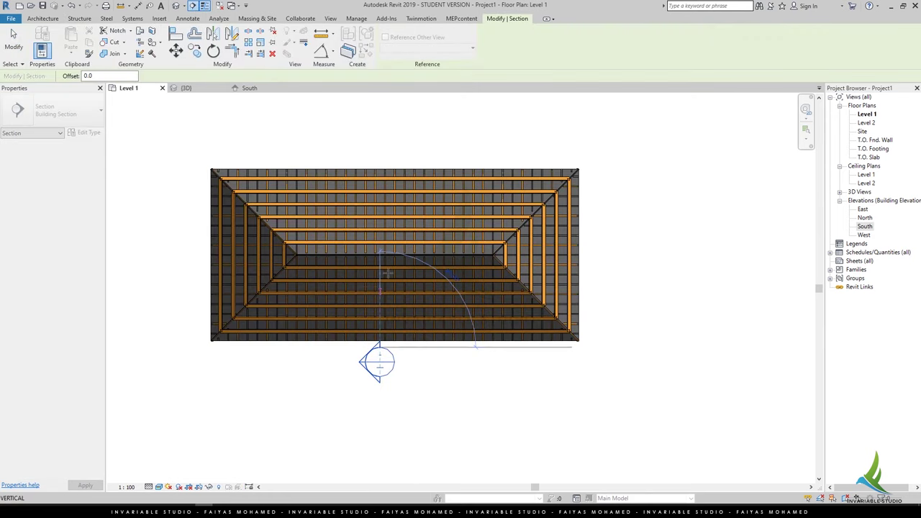
pyautogui.click(380, 155)
pyautogui.click(265, 364)
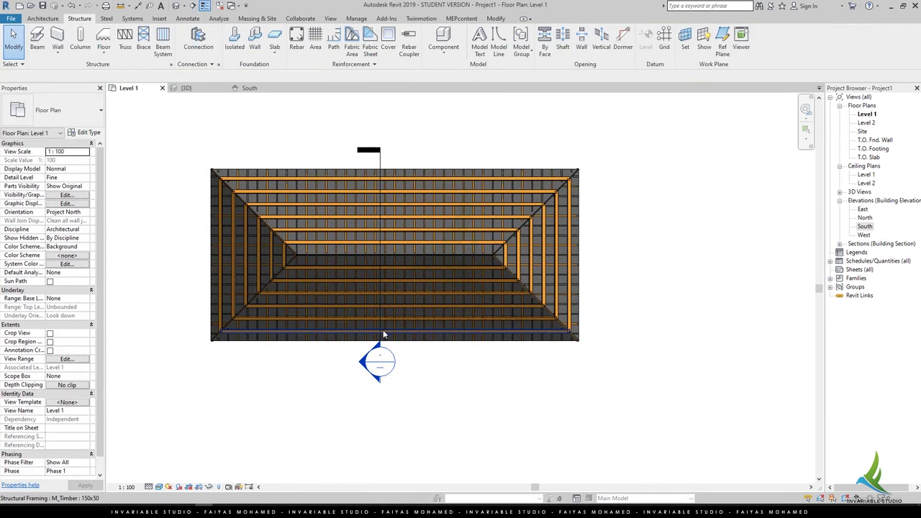
pyautogui.click(382, 334)
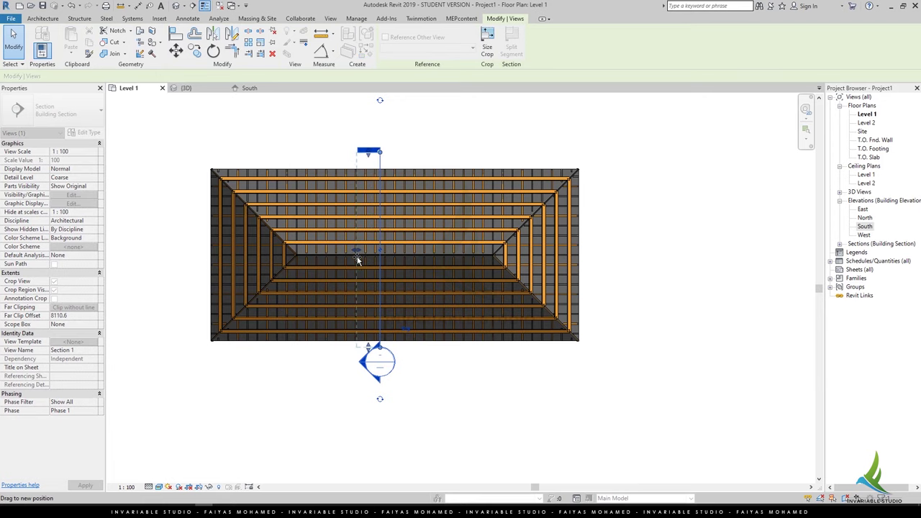
pyautogui.doubleClick(372, 363)
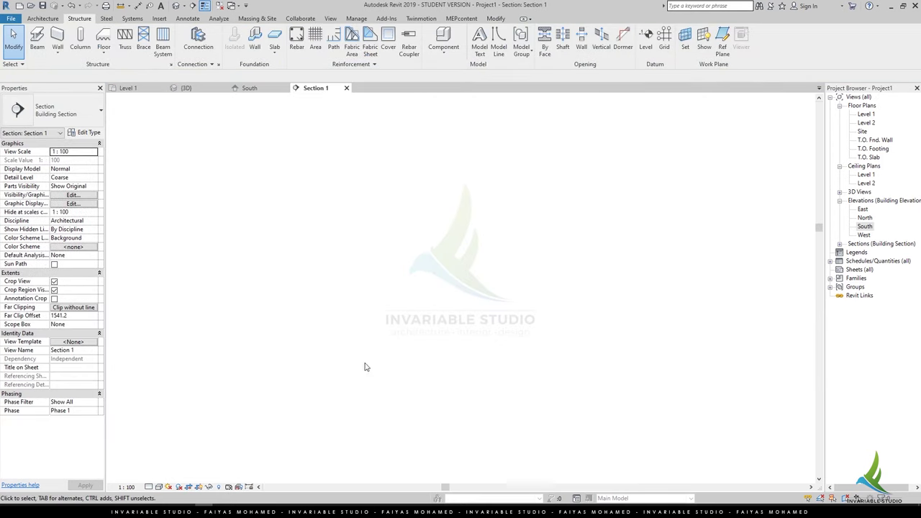
# Set Section 1 to Fine detail level, dismissing the save reminder.
pyautogui.click(164, 475)
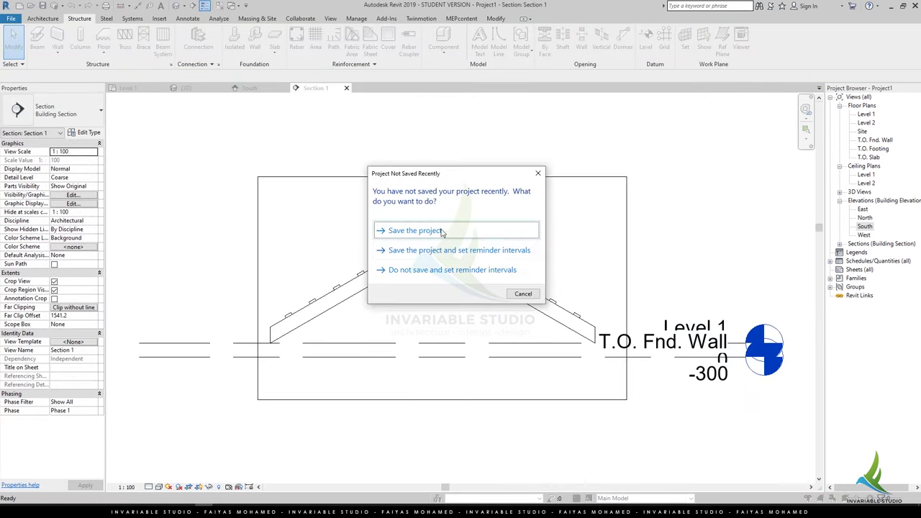
pyautogui.click(546, 169)
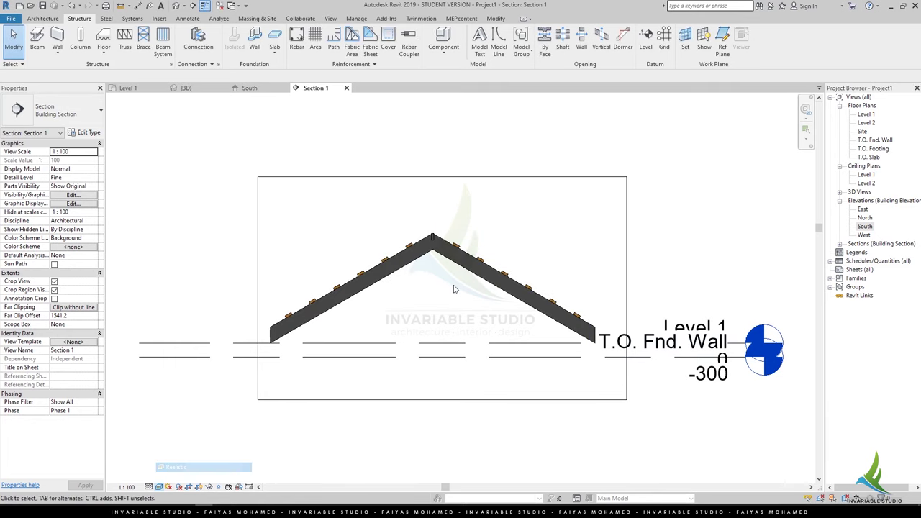
pyautogui.scroll(3, 432, 281)
pyautogui.scroll(3, 424, 274)
# Hide the roof category in Section 1 and centre the roof peak in view.
pyautogui.rightClick(398, 327)
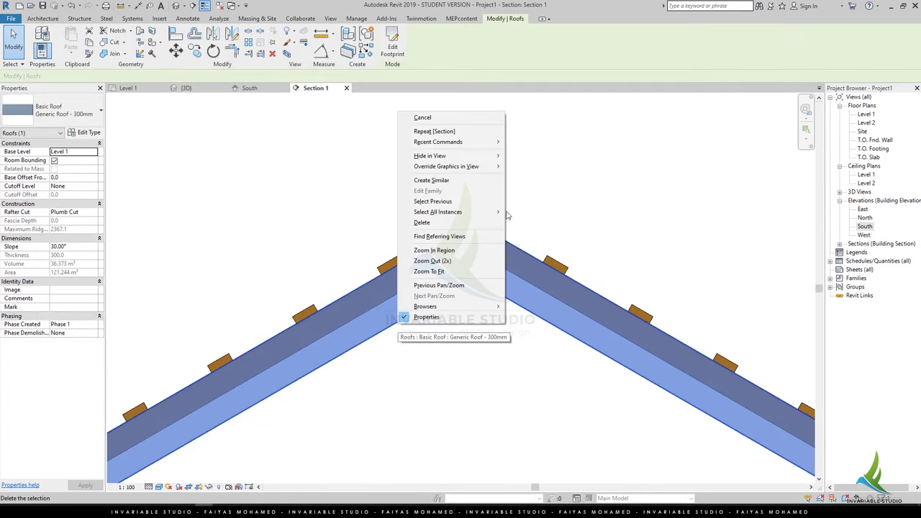
pyautogui.click(532, 168)
pyautogui.scroll(1, 496, 302)
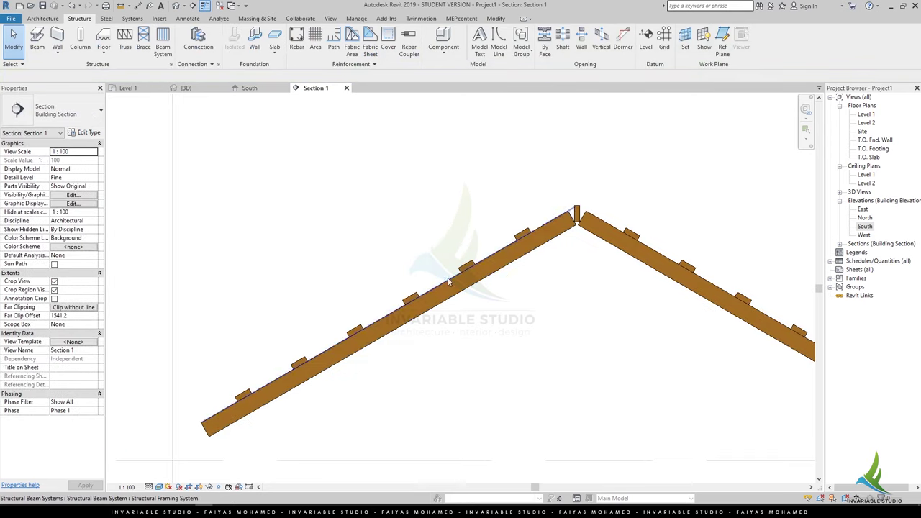
pyautogui.scroll(4, 497, 309)
pyautogui.scroll(-2, 516, 195)
pyautogui.scroll(-3, 517, 195)
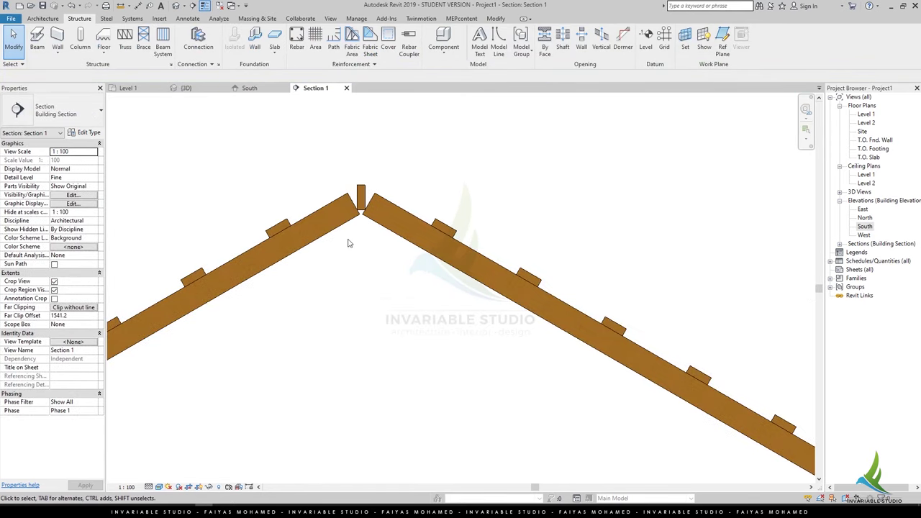
pyautogui.moveTo(329, 251); pyautogui.dragTo(483, 305, button='middle')
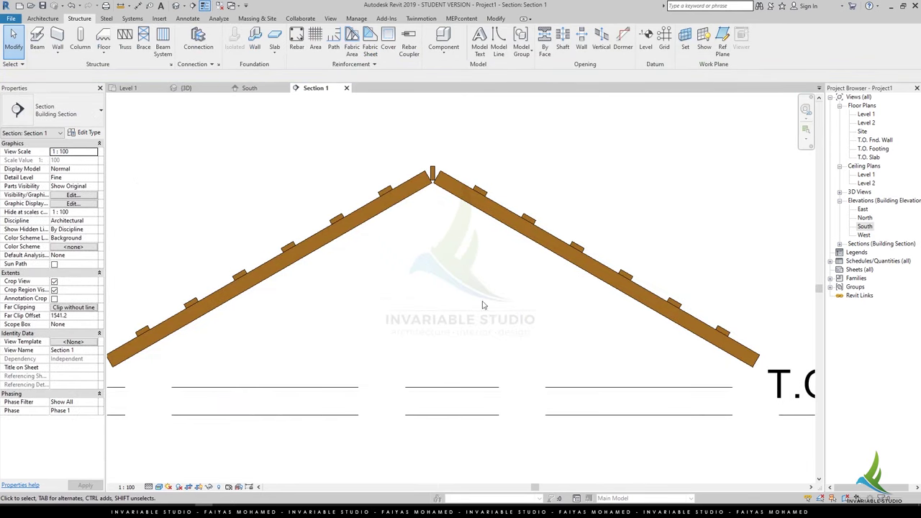
pyautogui.click(184, 87)
# On the Level 1 plan, hide the roof category so only rafters and battens show.
pyautogui.moveTo(392, 266)
pyautogui.keyDown('shift'); pyautogui.mouseDown(button='middle')
pyautogui.moveTo(553, 400)
pyautogui.moveTo(527, 291)
pyautogui.mouseUp(button='middle'); pyautogui.keyUp('shift')
pyautogui.scroll(2, 527, 292)
pyautogui.scroll(2, 528, 291)
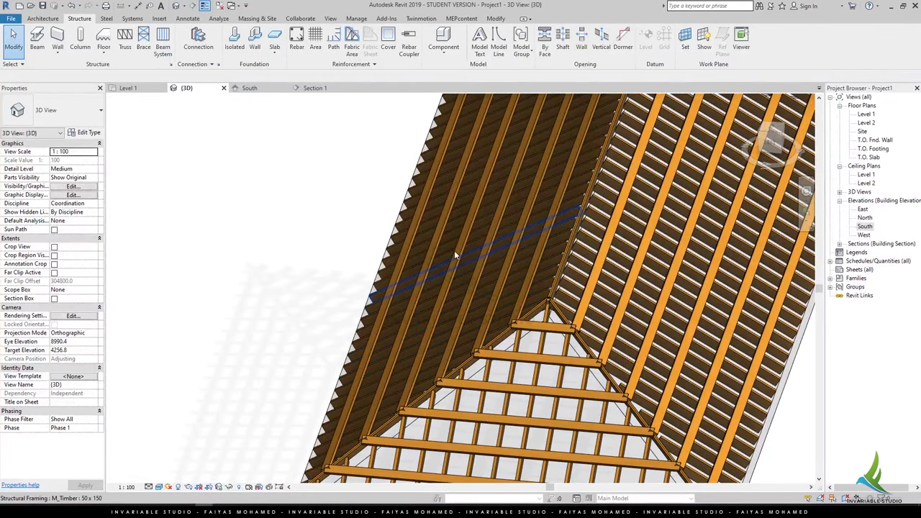
pyautogui.click(127, 88)
pyautogui.scroll(3, 403, 313)
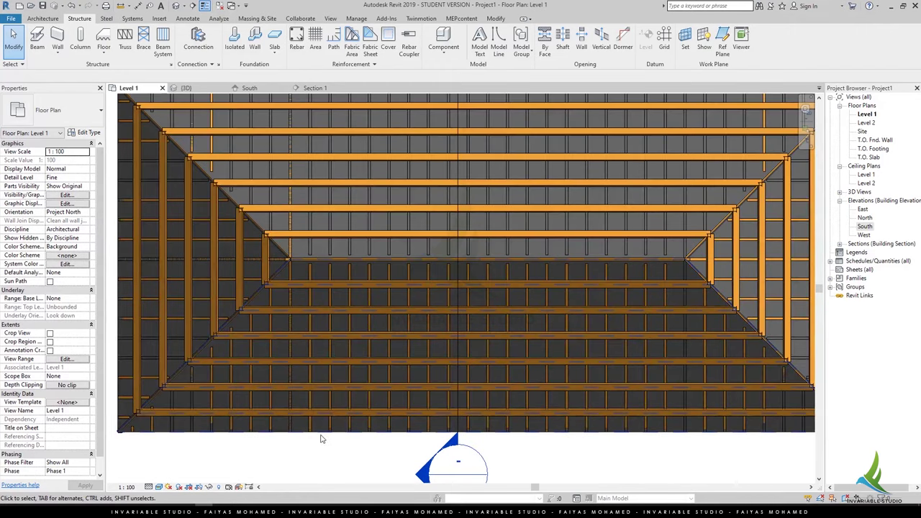
pyautogui.click(323, 435)
pyautogui.press('Escape')
pyautogui.click(316, 432)
pyautogui.rightClick(303, 431)
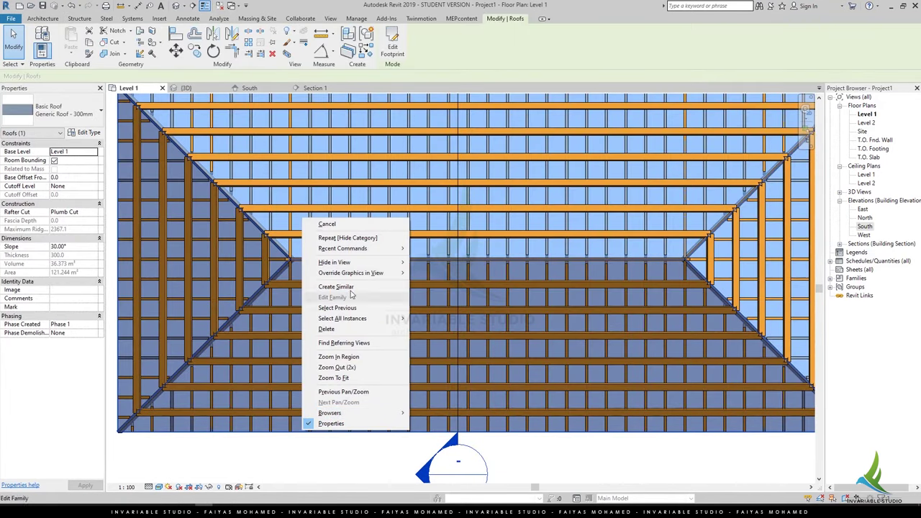
pyautogui.click(435, 274)
# Place an M_Timber 50 x 150 collar tie across the rafters and select it in 3D.
pyautogui.scroll(-2, 480, 335)
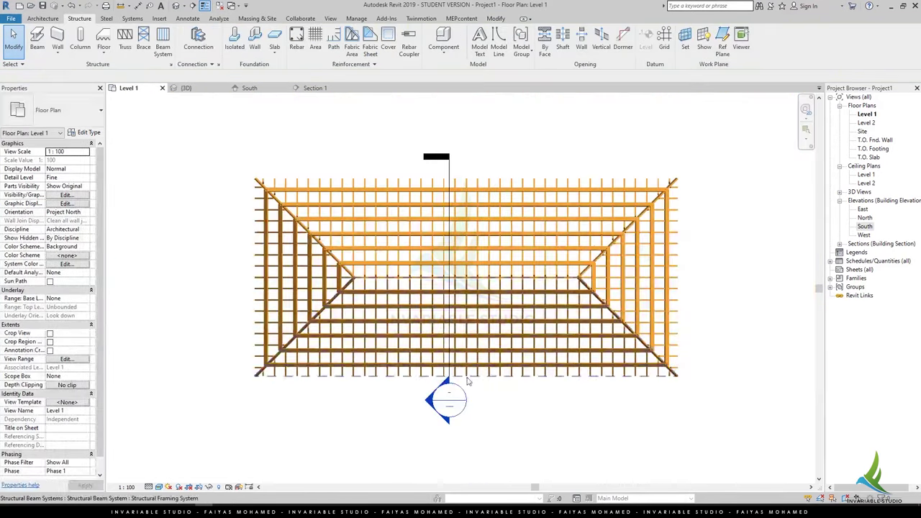
pyautogui.scroll(1, 481, 335)
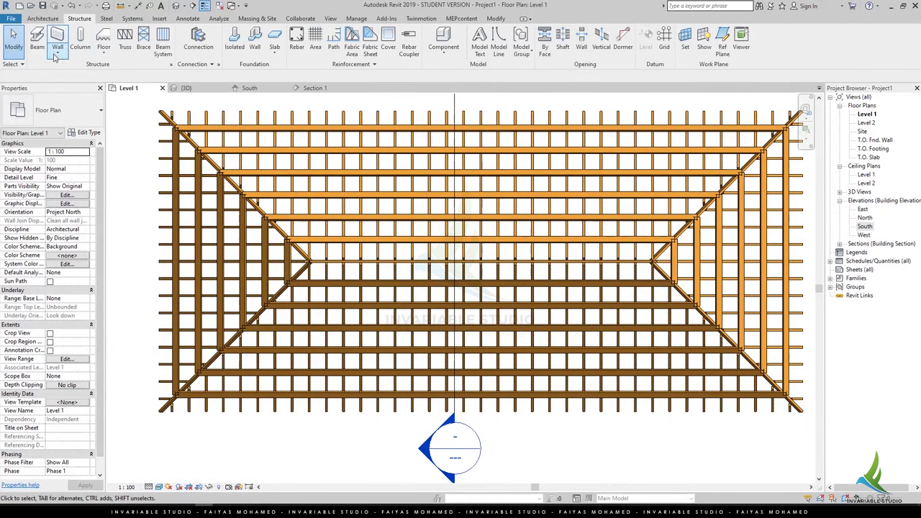
pyautogui.click(36, 40)
pyautogui.scroll(2, 328, 376)
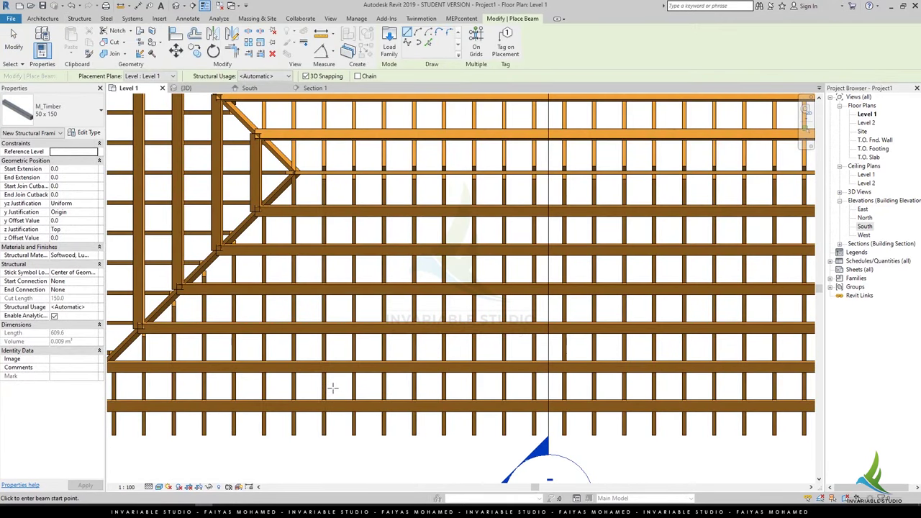
pyautogui.press('Escape')
pyautogui.scroll(-2, 341, 297)
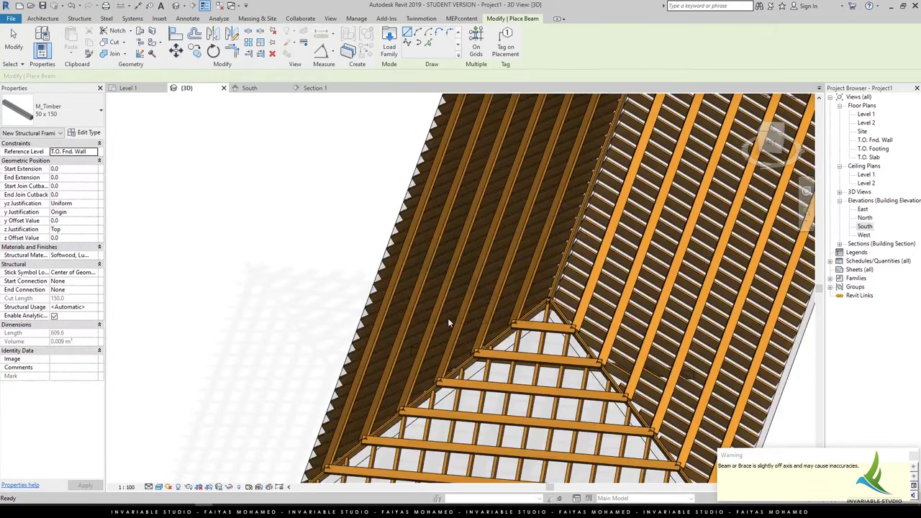
pyautogui.moveTo(447, 318)
pyautogui.keyDown('shift'); pyautogui.mouseDown(button='middle')
pyautogui.moveTo(538, 295)
pyautogui.moveTo(559, 186)
pyautogui.mouseUp(button='middle'); pyautogui.keyUp('shift')
pyautogui.scroll(5, 450, 237)
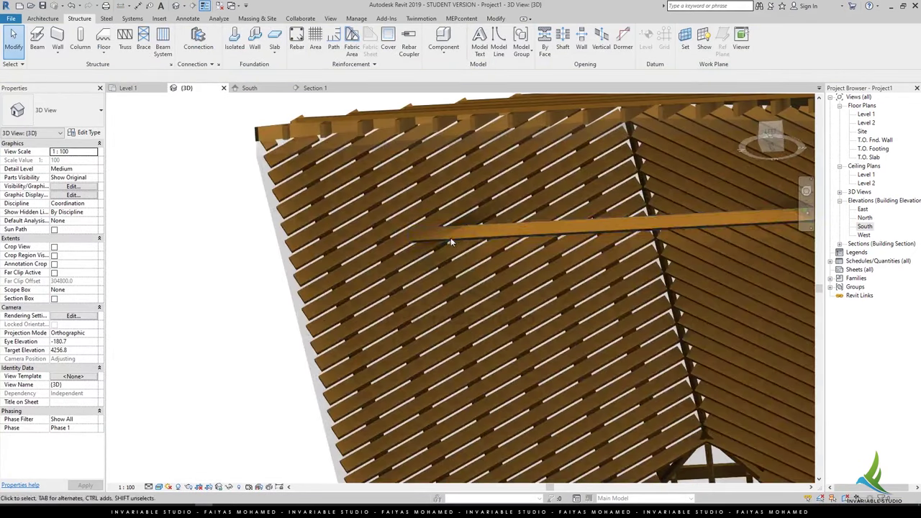
pyautogui.click(464, 238)
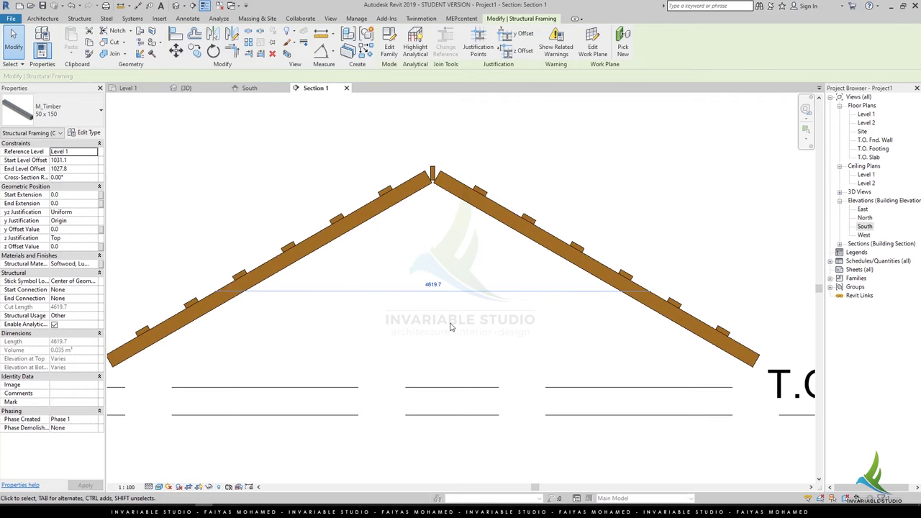
# Shift the Section 1 line to the left in the Level 1 plan.
pyautogui.click(128, 88)
pyautogui.press('Escape')
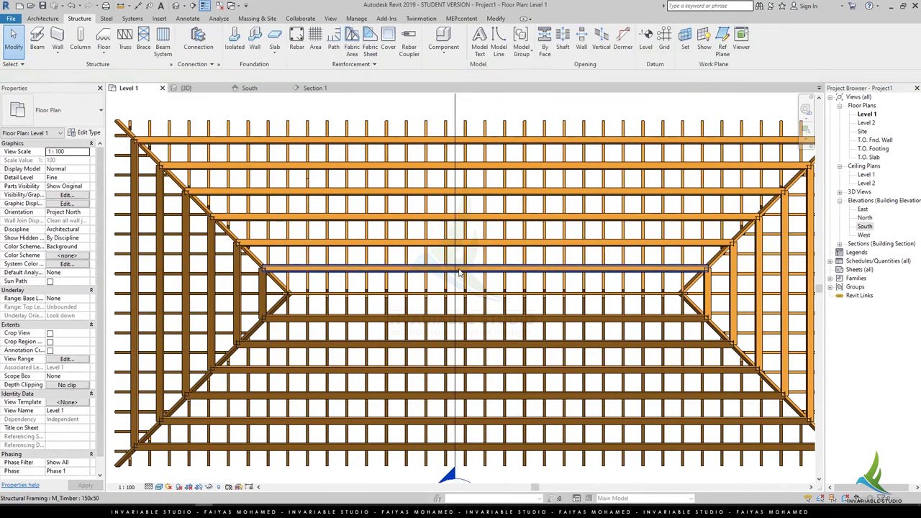
pyautogui.click(454, 286)
pyautogui.moveTo(356, 275); pyautogui.dragTo(316, 276)
pyautogui.hotkey('ctrl', 'Tab')
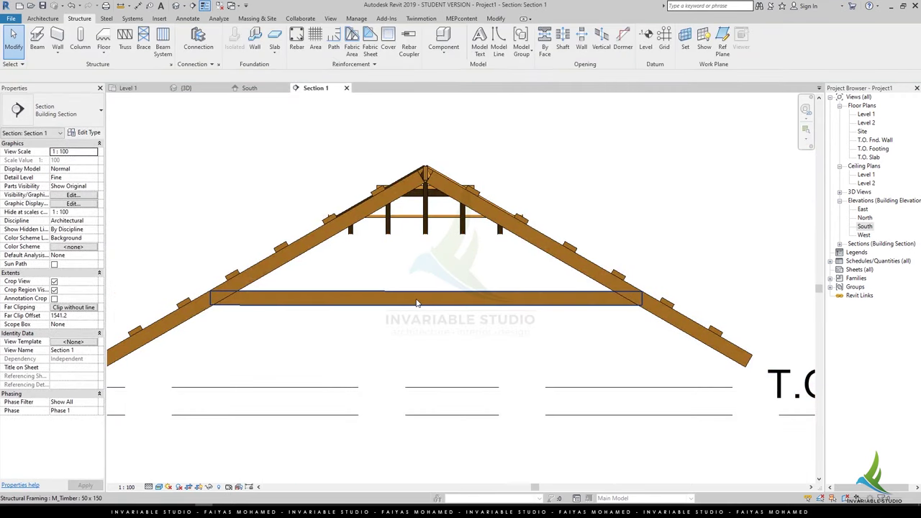
# Stretch the collar tie's left end to the rafter, trimming it to 4580.0.
pyautogui.click(416, 302)
pyautogui.scroll(5, 185, 298)
pyautogui.moveTo(197, 287); pyautogui.dragTo(210, 301)
pyautogui.scroll(-5, 208, 299)
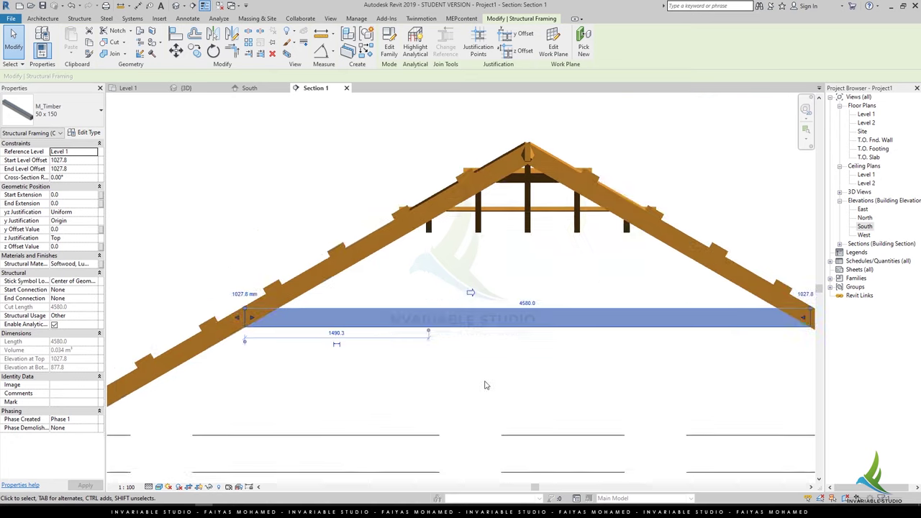
pyautogui.scroll(5, 678, 325)
pyautogui.click(583, 398)
pyautogui.scroll(-3, 336, 325)
pyautogui.scroll(-2, 284, 241)
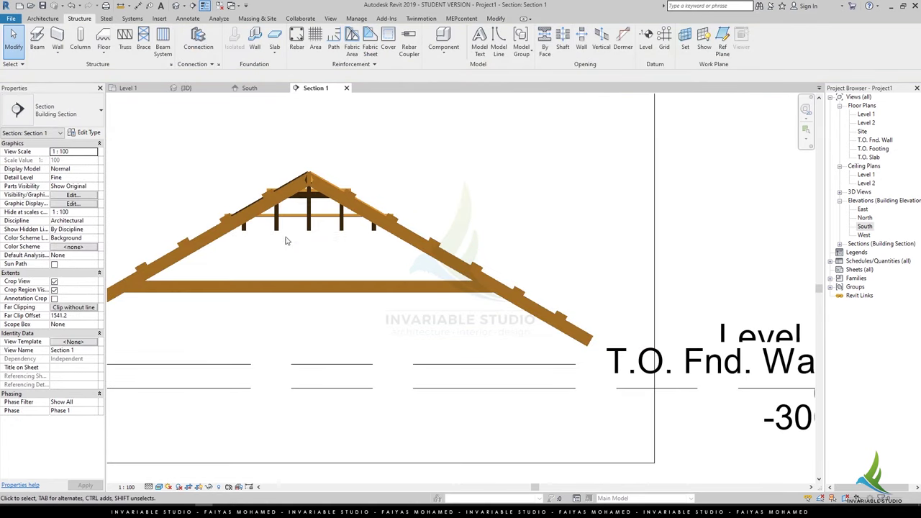
# Select the long 50 x 150 timber member in 3D, then return to the Level 1 plan.
pyautogui.click(220, 88)
pyautogui.moveTo(460, 303)
pyautogui.keyDown('shift'); pyautogui.mouseDown(button='middle')
pyautogui.moveTo(508, 358)
pyautogui.moveTo(437, 292)
pyautogui.mouseUp(button='middle'); pyautogui.keyUp('shift')
pyautogui.scroll(2, 436, 292)
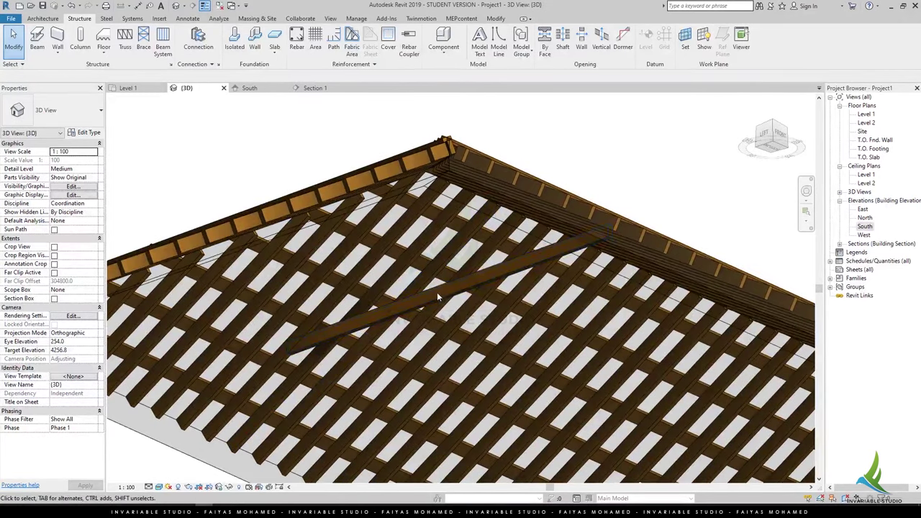
pyautogui.click(437, 292)
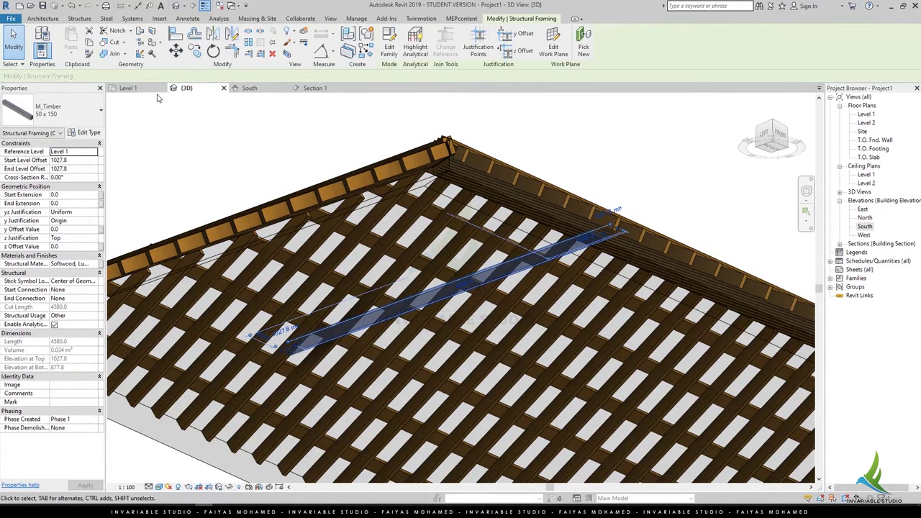
pyautogui.click(128, 88)
pyautogui.scroll(-2, 291, 381)
# Move the vertical 50 x 150 timber member sideways to a new position.
pyautogui.scroll(-1, 291, 381)
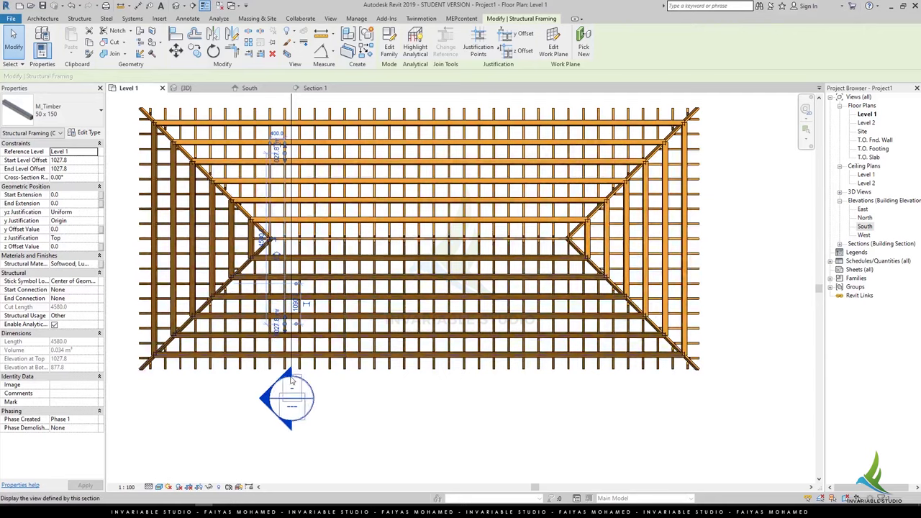
pyautogui.scroll(2, 308, 207)
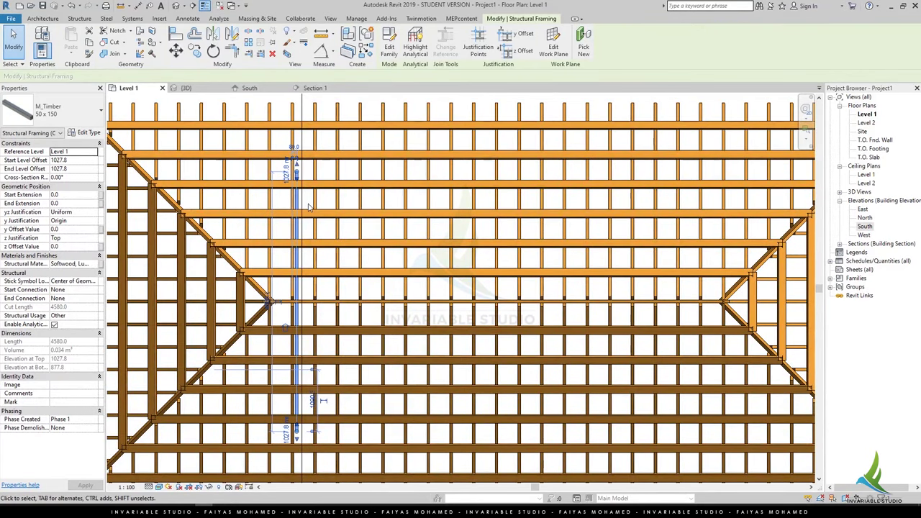
pyautogui.click(175, 51)
pyautogui.scroll(2, 295, 190)
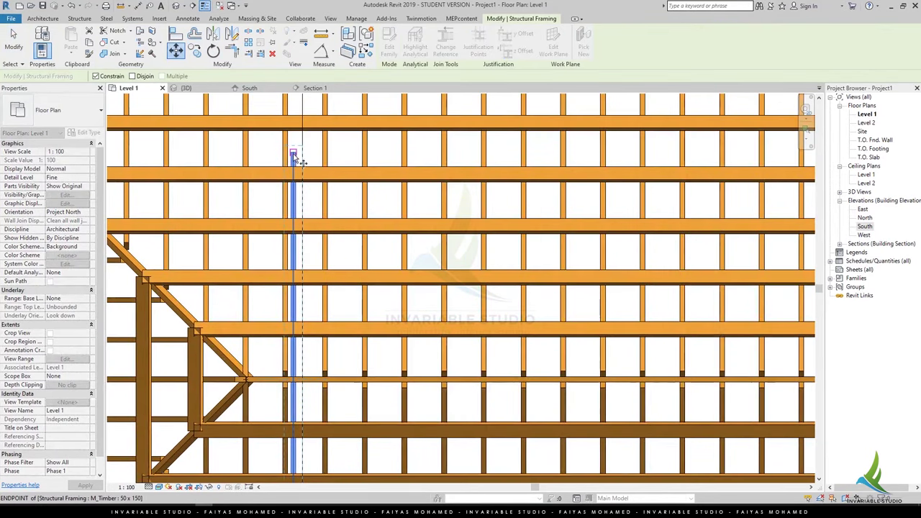
pyautogui.click(292, 157)
pyautogui.scroll(3, 302, 154)
pyautogui.scroll(-2, 345, 180)
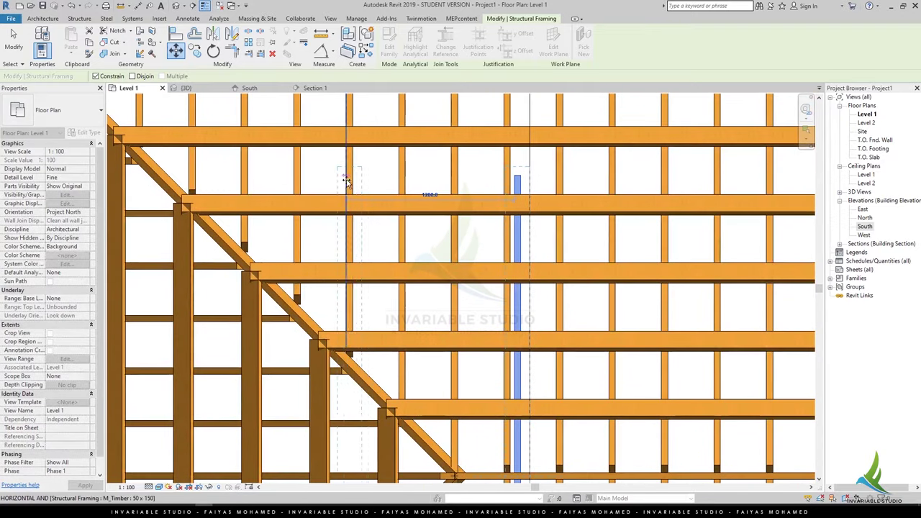
pyautogui.click(250, 178)
# Copy the member with CO into three further rafter bays along the roof.
pyautogui.press('c')
pyautogui.press('o')
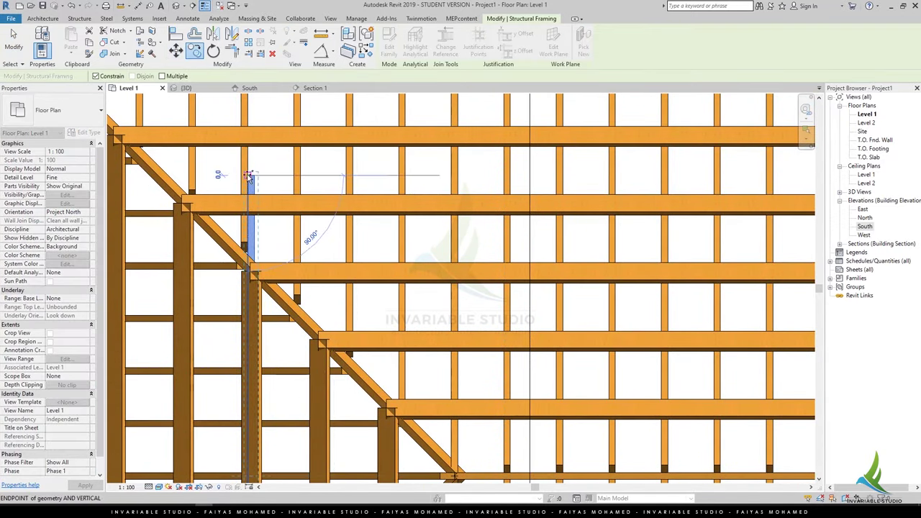
pyautogui.click(427, 181)
pyautogui.moveTo(427, 181); pyautogui.dragTo(190, 180, button='middle')
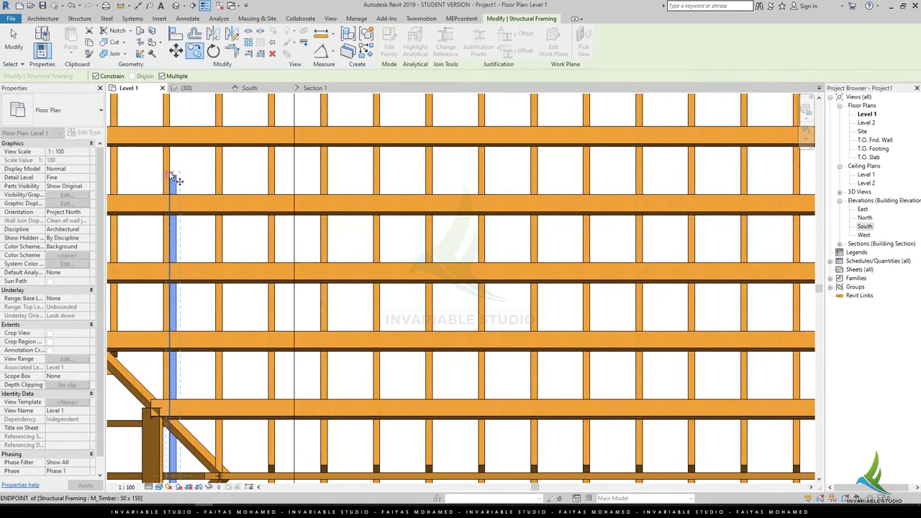
pyautogui.click(329, 160)
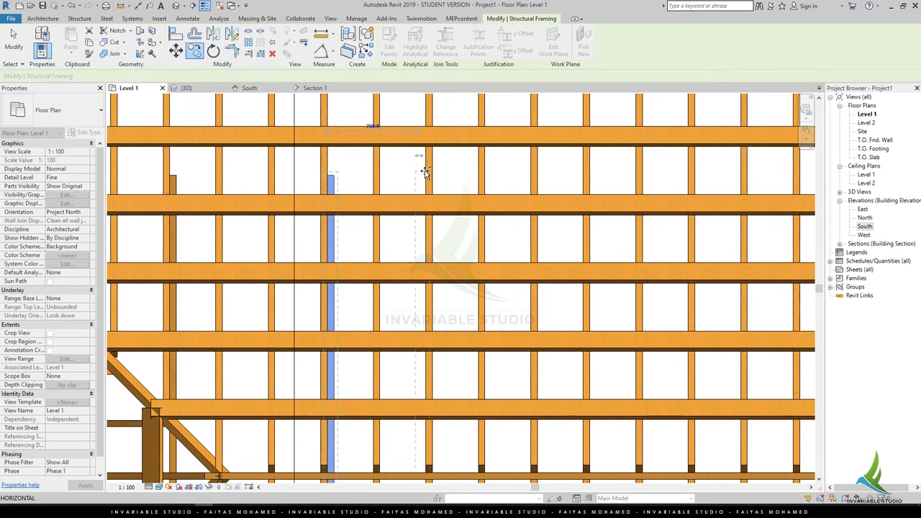
pyautogui.click(488, 170)
pyautogui.moveTo(504, 158); pyautogui.dragTo(345, 191, button='middle')
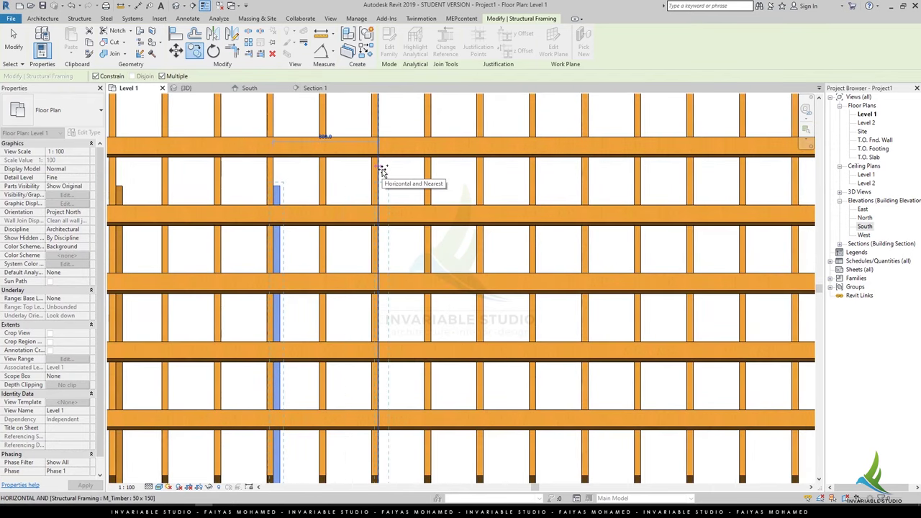
pyautogui.moveTo(430, 174); pyautogui.dragTo(332, 187, button='middle')
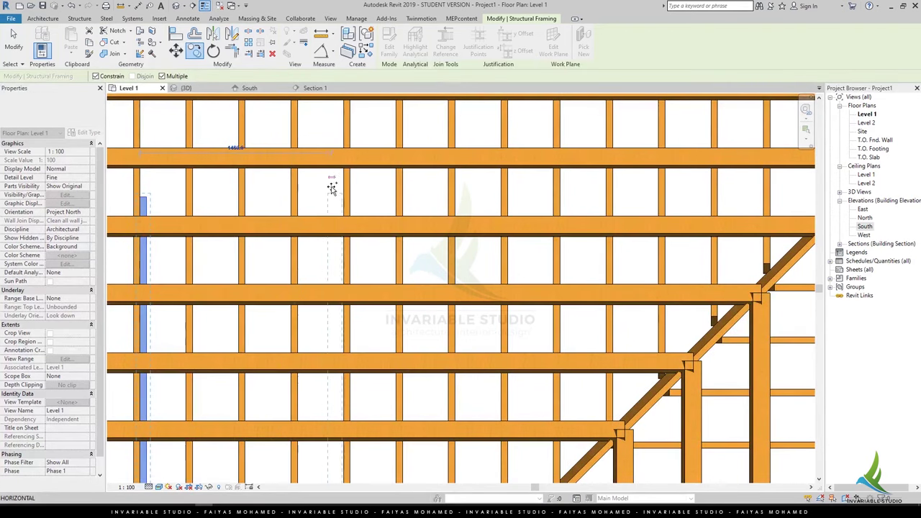
pyautogui.click(510, 190)
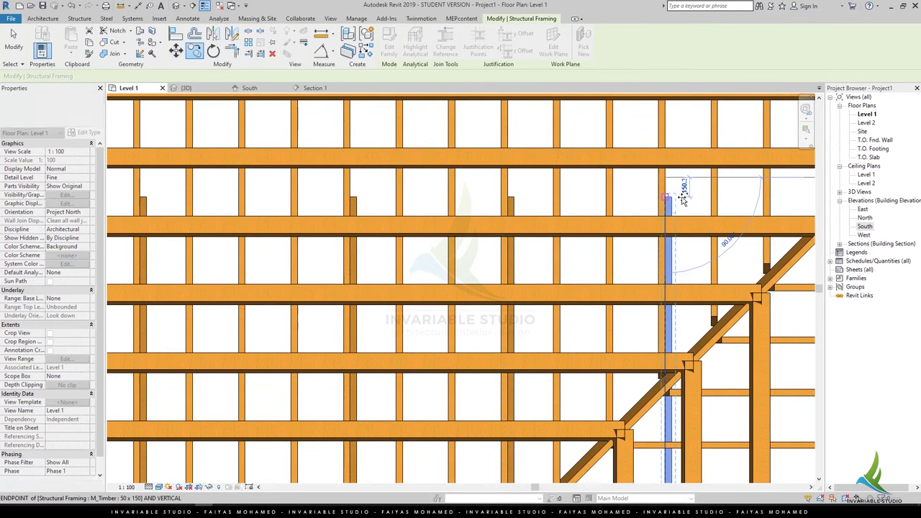
pyautogui.moveTo(673, 194); pyautogui.dragTo(569, 200, button='middle')
# Finish copying and set the 3D view to Hidden Line visual style.
pyautogui.press('Escape')
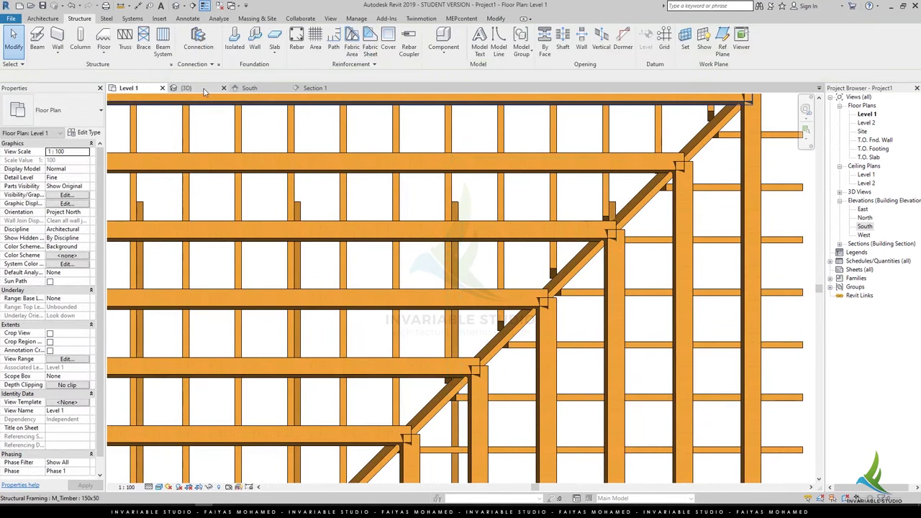
pyautogui.click(183, 88)
pyautogui.moveTo(591, 403)
pyautogui.keyDown('shift'); pyautogui.mouseDown(button='middle')
pyautogui.moveTo(591, 472)
pyautogui.moveTo(561, 353)
pyautogui.moveTo(408, 350)
pyautogui.moveTo(230, 369)
pyautogui.moveTo(426, 405)
pyautogui.moveTo(470, 340)
pyautogui.mouseUp(button='middle'); pyautogui.keyUp('shift')
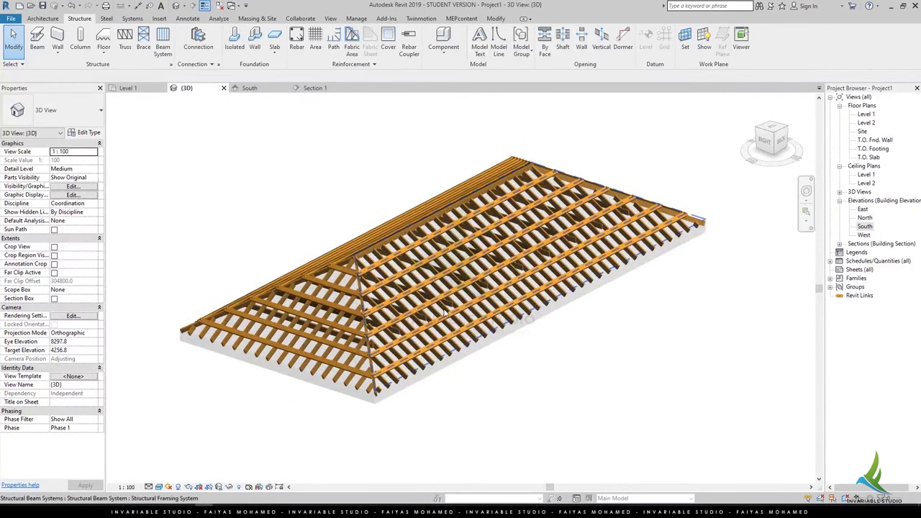
pyautogui.click(149, 487)
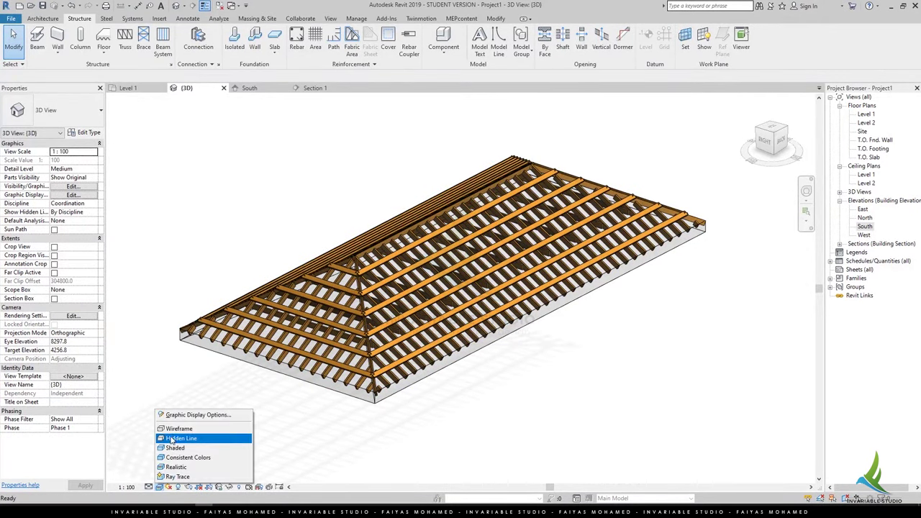
pyautogui.click(175, 439)
# Hide the roof category in 3D and orbit to inspect the rafters.
pyautogui.scroll(3, 384, 409)
pyautogui.click(383, 409)
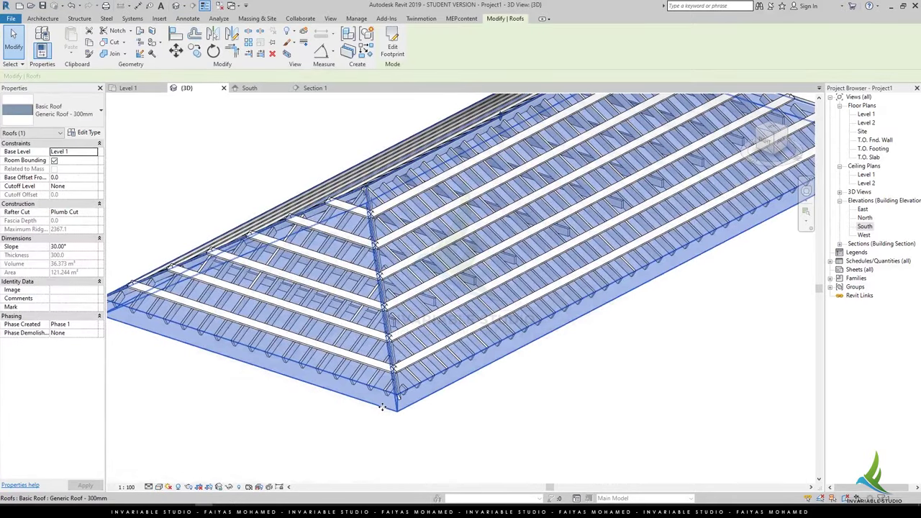
pyautogui.rightClick(383, 409)
pyautogui.click(525, 226)
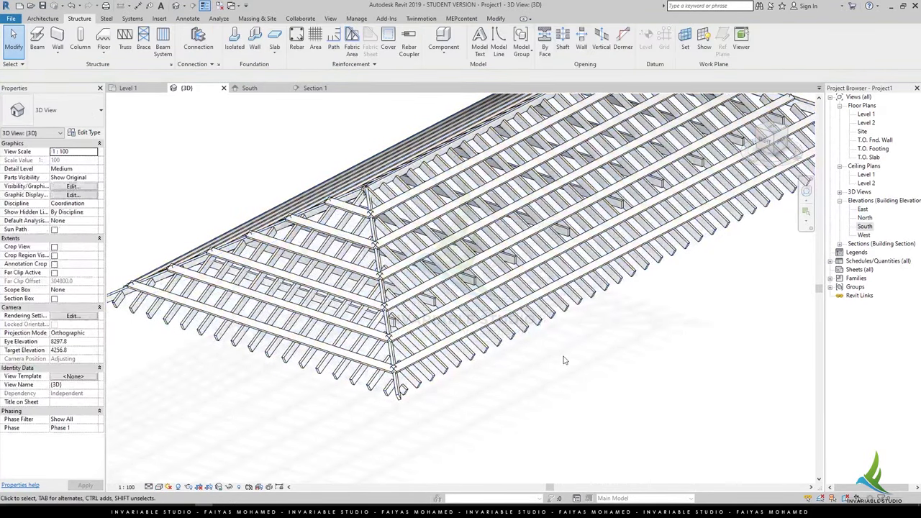
pyautogui.moveTo(494, 420)
pyautogui.keyDown('shift'); pyautogui.mouseDown(button='middle')
pyautogui.moveTo(448, 350)
pyautogui.moveTo(360, 340)
pyautogui.moveTo(329, 372)
pyautogui.moveTo(324, 446)
pyautogui.moveTo(334, 360)
pyautogui.mouseUp(button='middle'); pyautogui.keyUp('shift')
pyautogui.scroll(-2, 478, 400)
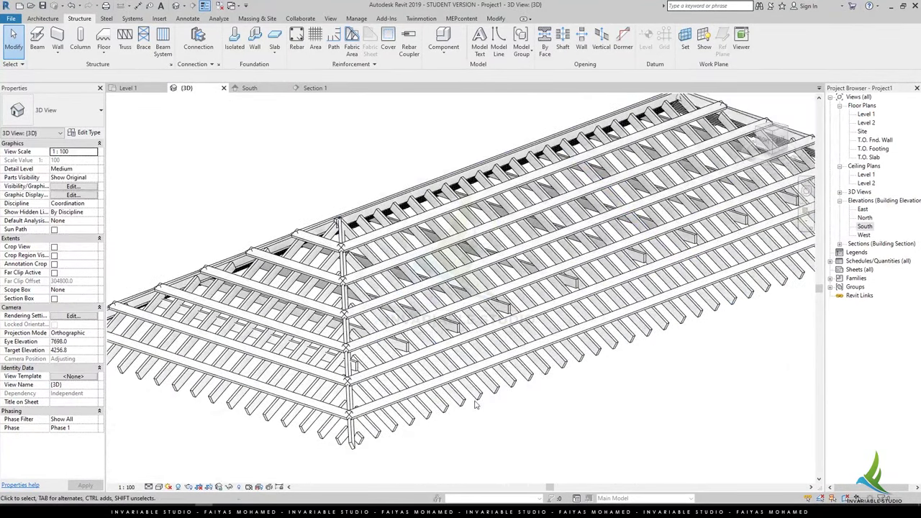
pyautogui.scroll(-2, 479, 400)
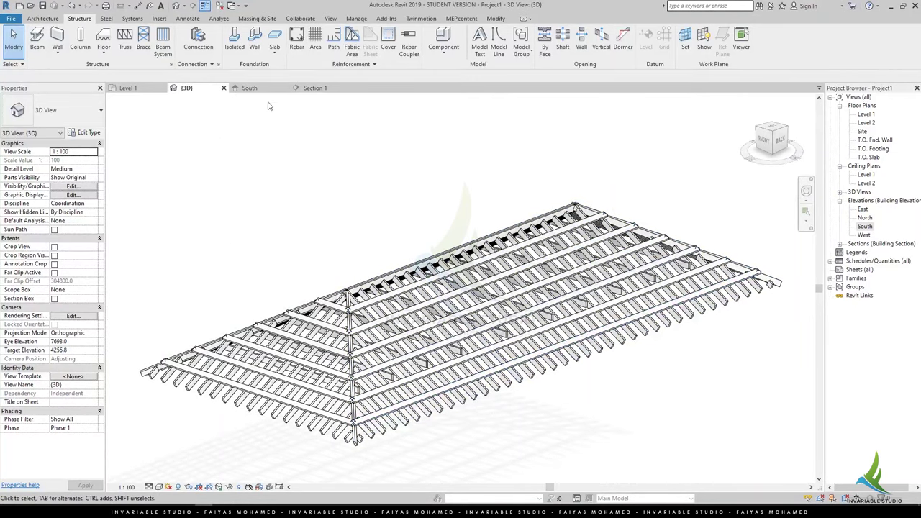
# Check Section 1, then return to the Level 1 floor plan.
pyautogui.click(315, 88)
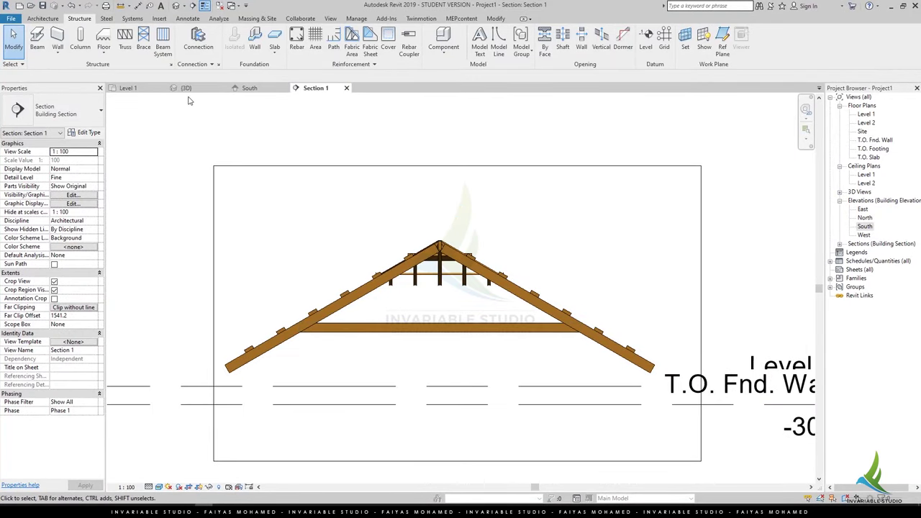
pyautogui.click(128, 88)
pyautogui.scroll(3, 422, 323)
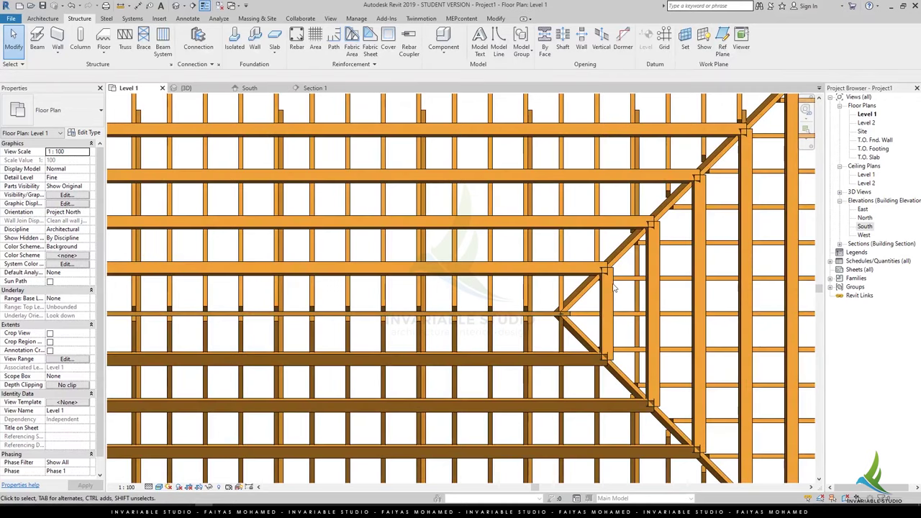
# Dismiss the show-elements message and zoom in on the Level 1 plan.
pyautogui.hotkey('ctrl', 'Tab')
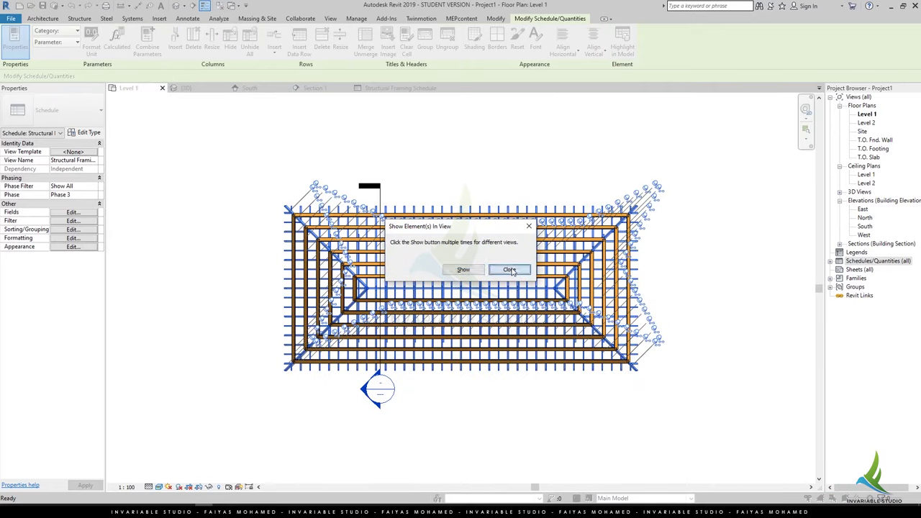
pyautogui.click(509, 270)
pyautogui.scroll(2, 460, 216)
pyautogui.scroll(2, 461, 179)
pyautogui.scroll(3, 453, 144)
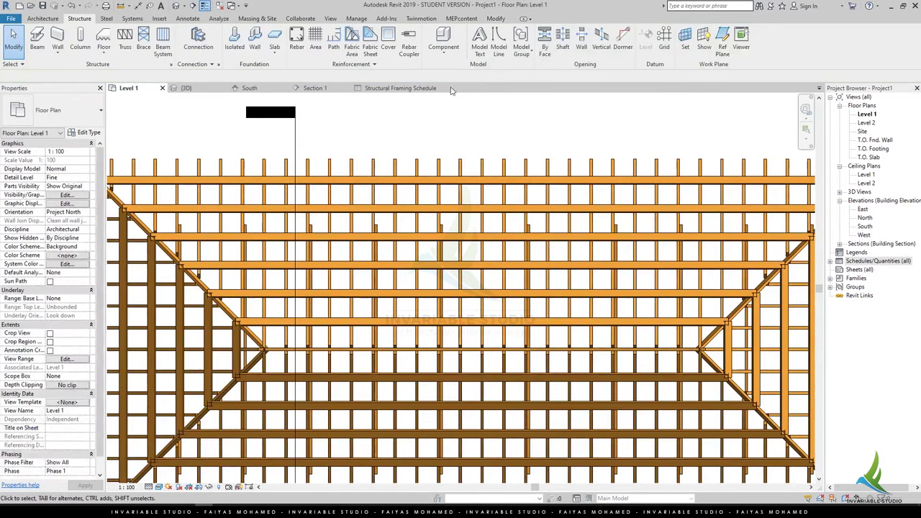
# Highlight the Structural Framing Schedule's members in the model, then return to the schedule listing 561.94 m.
pyautogui.click(417, 87)
pyautogui.click(624, 49)
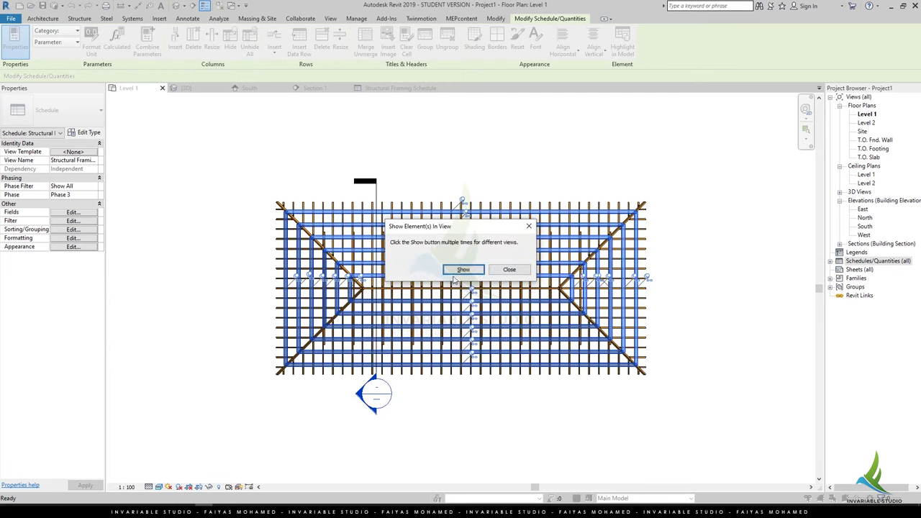
pyautogui.click(405, 267)
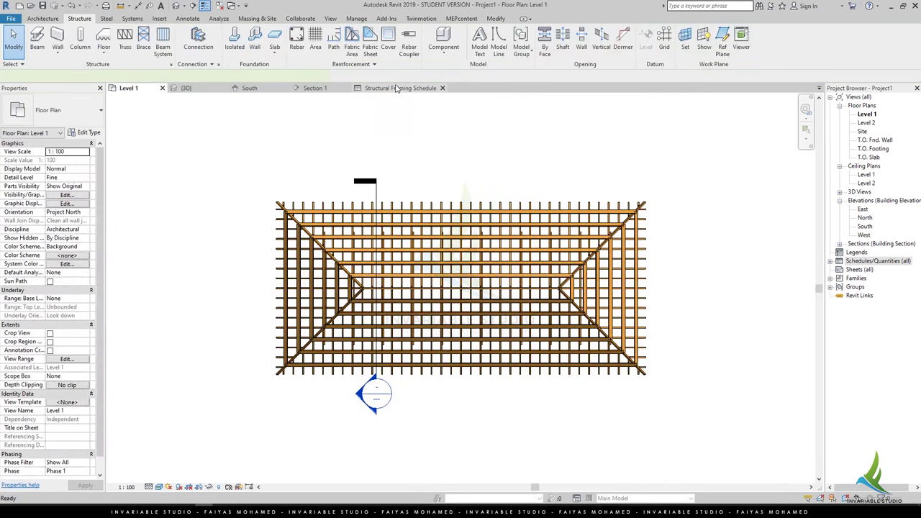
pyautogui.click(400, 88)
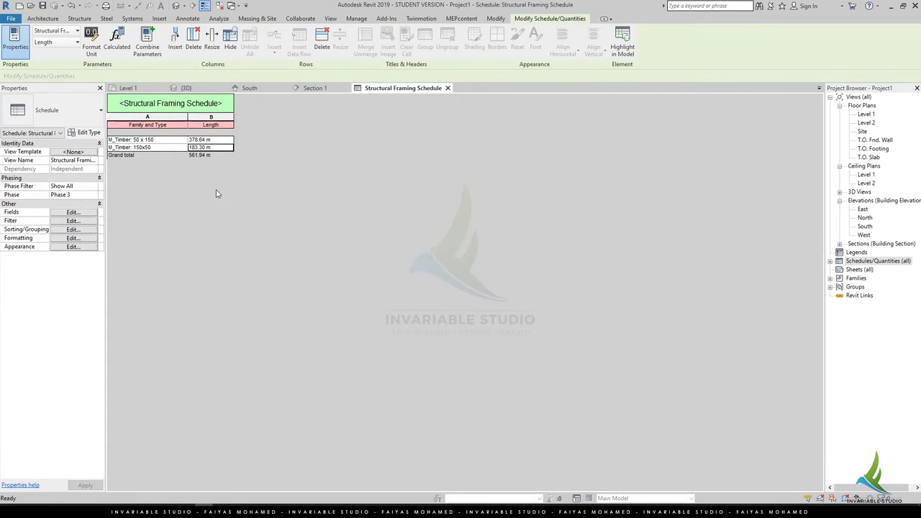